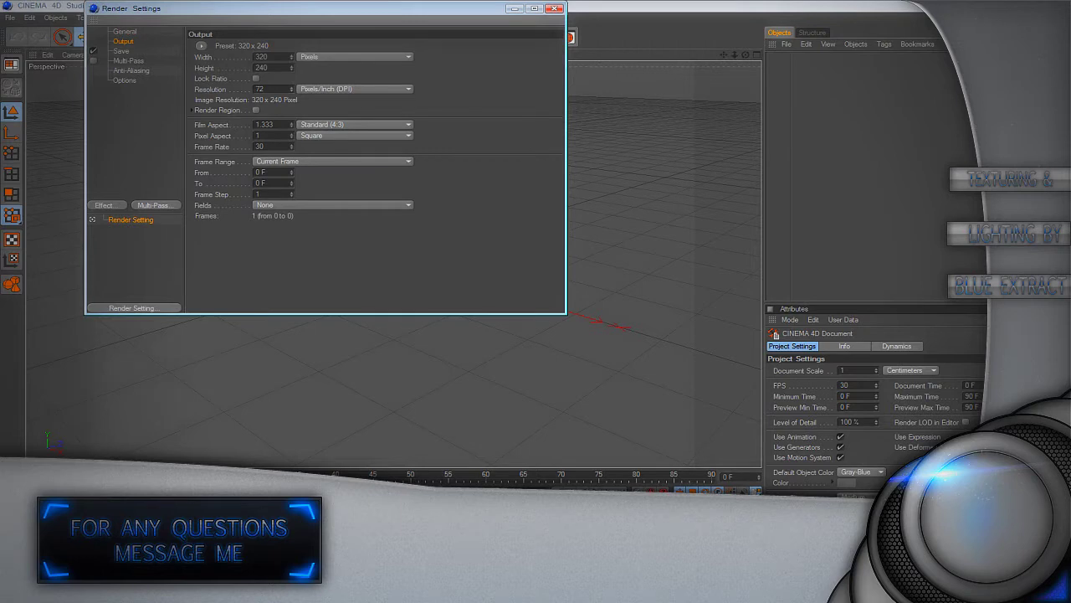
Step: Set the render output to 1280 x 720 pixels at a resolution of 72 DPI and close the render settings
{"action": "double_click", "coordinate": [262, 57]}
{"action": "type", "text": "1280"}
{"action": "key", "text": "Tab"}
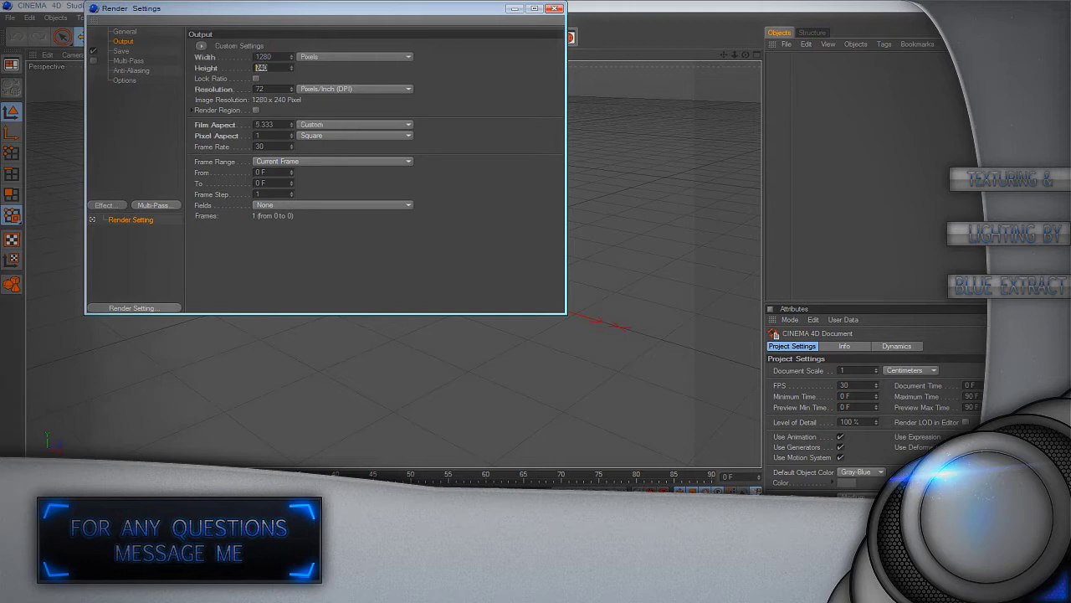
{"action": "type", "text": "720"}
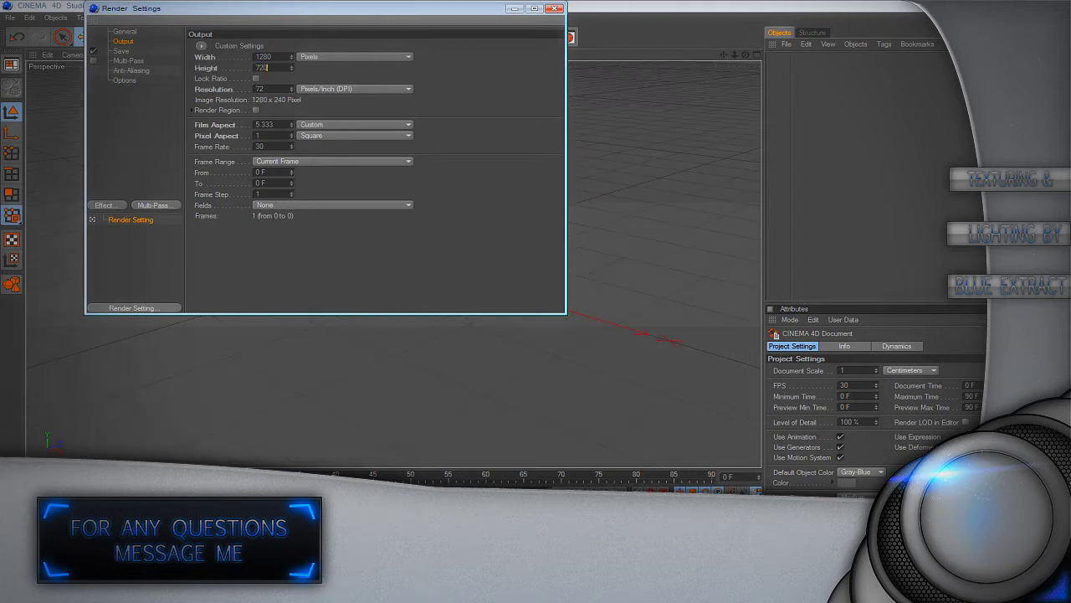
{"action": "key", "text": "Tab"}
{"action": "type", "text": "72"}
{"action": "double_click", "coordinate": [261, 89]}
{"action": "left_click", "coordinate": [554, 8]}
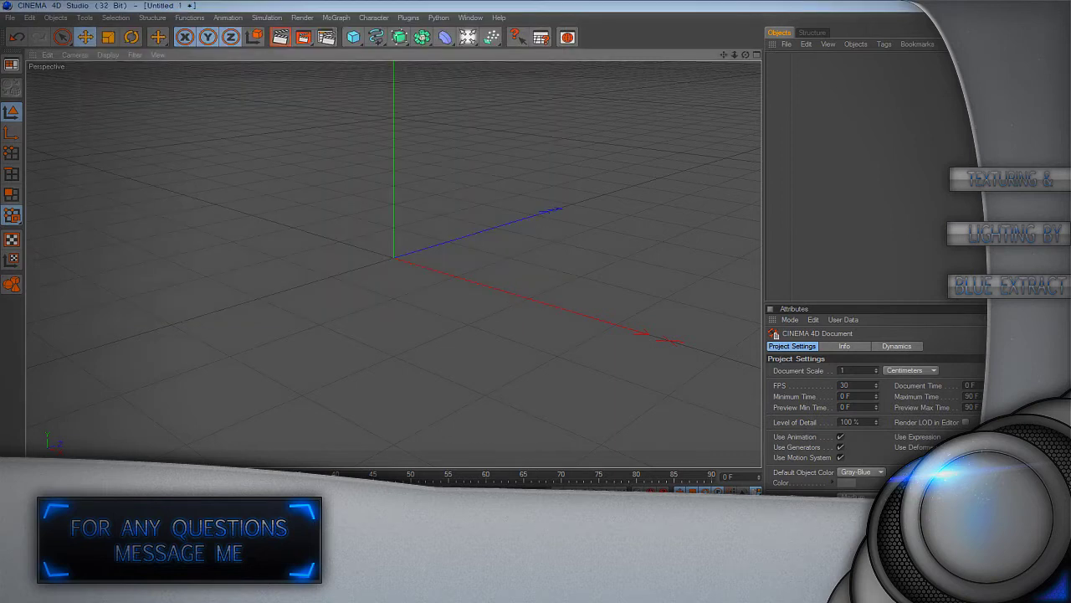
Step: Add a cube primitive to the scene and fillet its edges with a 10 cm radius
{"action": "left_click_drag", "start_coordinate": [354, 37], "coordinate": [394, 45]}
{"action": "left_click_drag", "start_coordinate": [746, 55], "coordinate": [797, 31]}
{"action": "left_click", "coordinate": [836, 417]}
{"action": "left_click_drag", "start_coordinate": [855, 427], "coordinate": [836, 428]}
{"action": "type", "text": "10"}
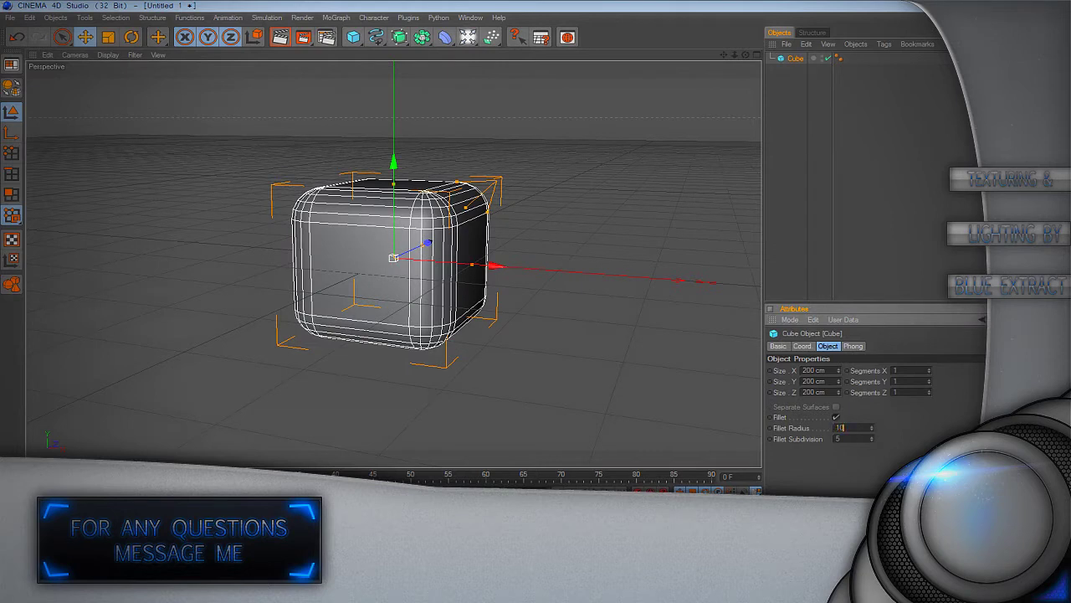
{"action": "key", "text": "Return"}
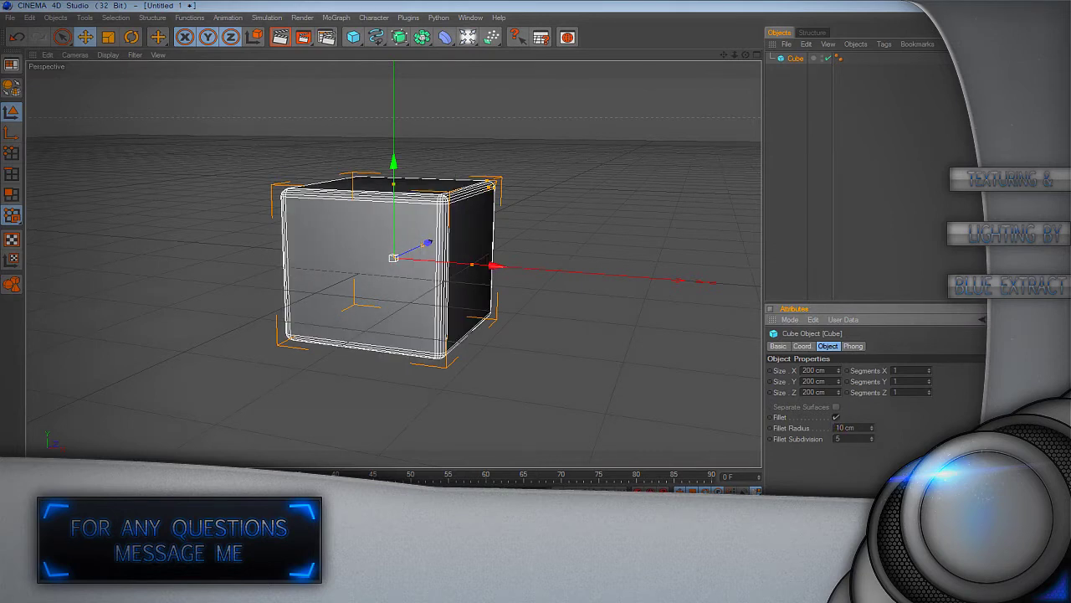
Step: Set the cube's segments to 10 in each of X, Y and Z
{"action": "left_click_drag", "start_coordinate": [746, 55], "coordinate": [777, 63]}
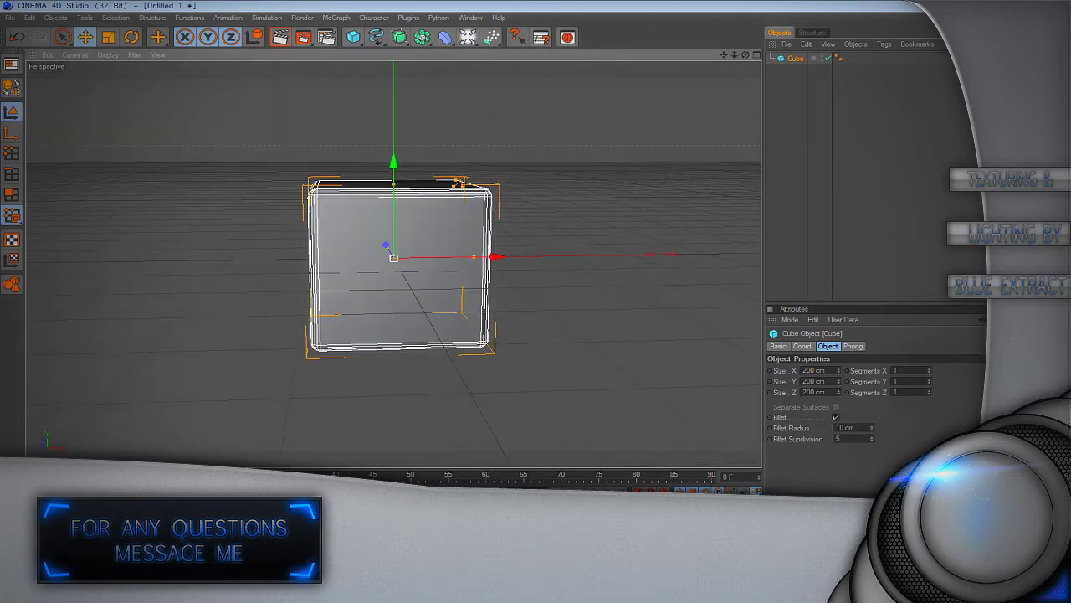
{"action": "double_click", "coordinate": [898, 370]}
{"action": "type", "text": "10"}
{"action": "key", "text": "Tab"}
{"action": "type", "text": "10"}
{"action": "key", "text": "Tab"}
{"action": "type", "text": "10"}
{"action": "key", "text": "Return"}
{"action": "left_click_drag", "start_coordinate": [746, 56], "coordinate": [750, 100]}
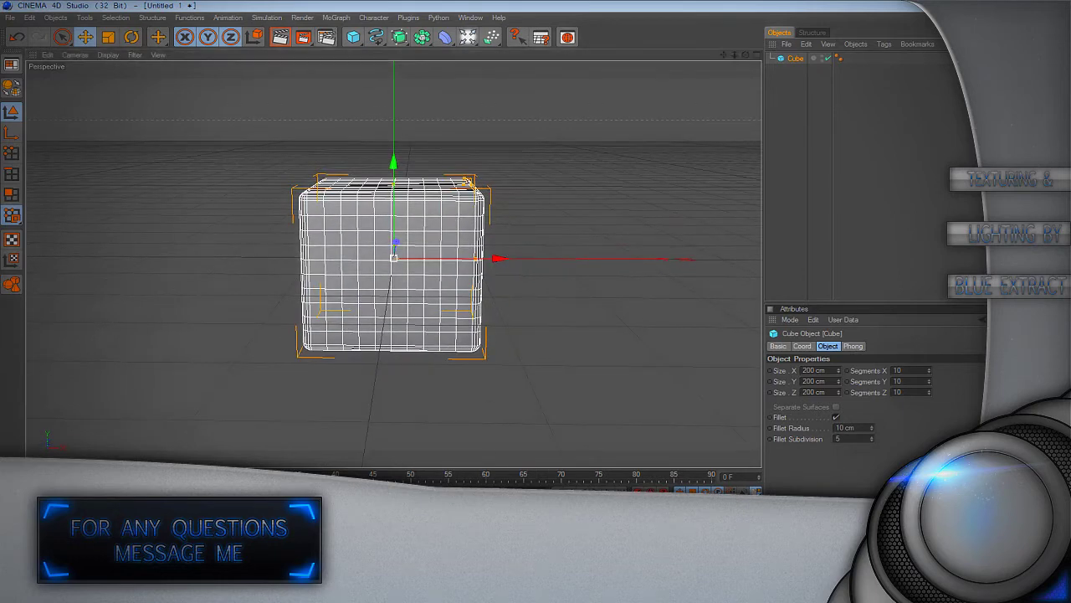
Step: Create a new material and load grass01bump.png as its colour texture without copying the image to the document location
{"action": "double_click", "coordinate": [34, 540]}
{"action": "double_click", "coordinate": [34, 540]}
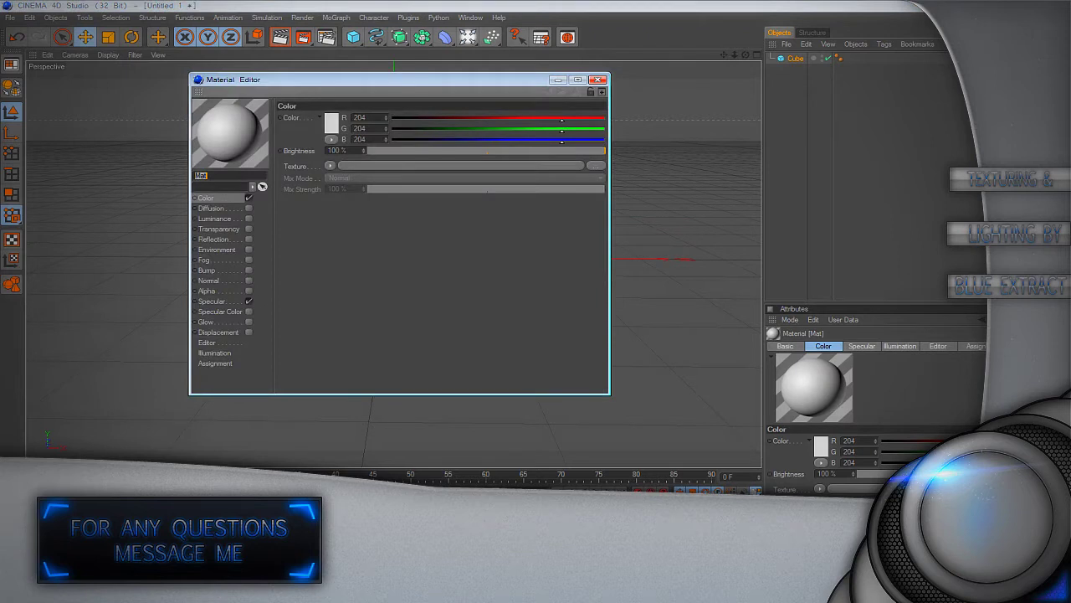
{"action": "left_click", "coordinate": [330, 166]}
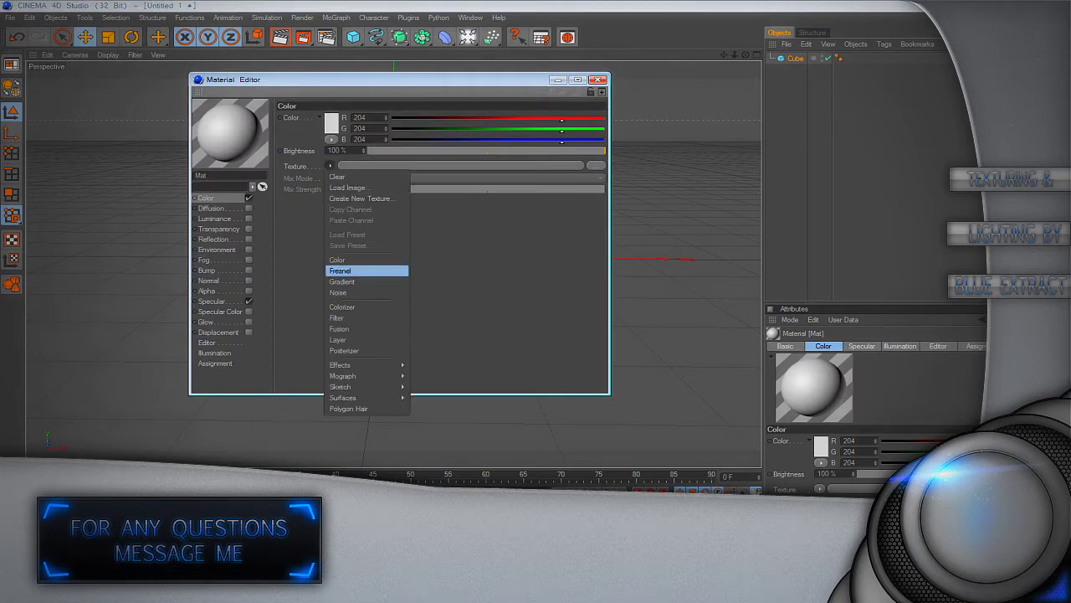
{"action": "key", "text": "Escape"}
{"action": "left_click", "coordinate": [330, 165]}
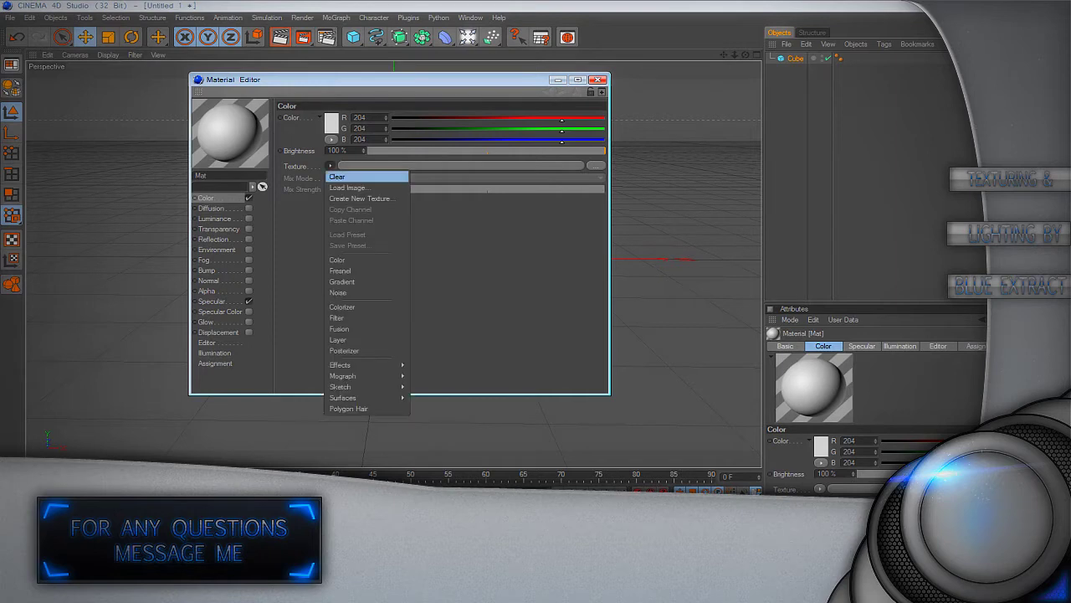
{"action": "left_click", "coordinate": [352, 185]}
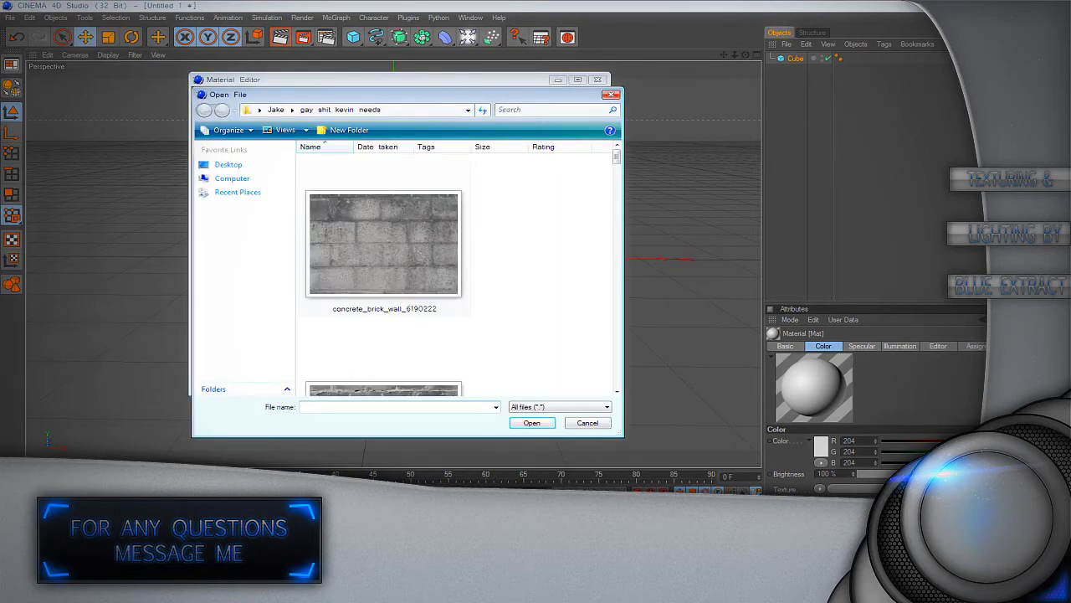
{"action": "scroll", "coordinate": [385, 277], "scroll_direction": "down", "scroll_amount": 3}
{"action": "double_click", "coordinate": [385, 317]}
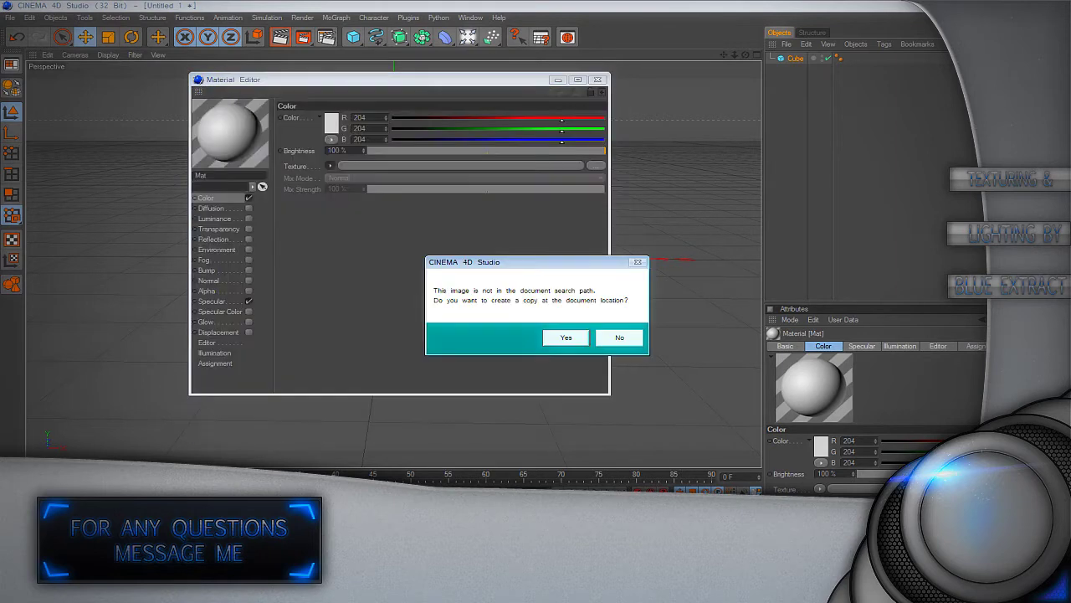
{"action": "left_click", "coordinate": [620, 337]}
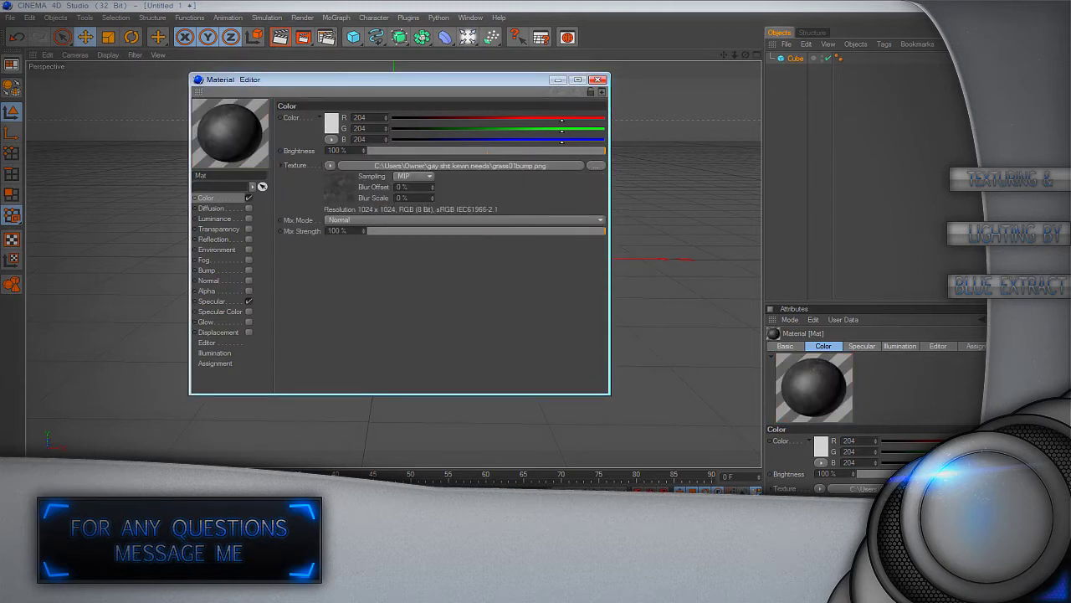
Step: Wrap the material's colour texture in a Layer shader and open the shader's properties
{"action": "left_click", "coordinate": [330, 166]}
{"action": "left_click", "coordinate": [350, 245]}
{"action": "left_click", "coordinate": [330, 166]}
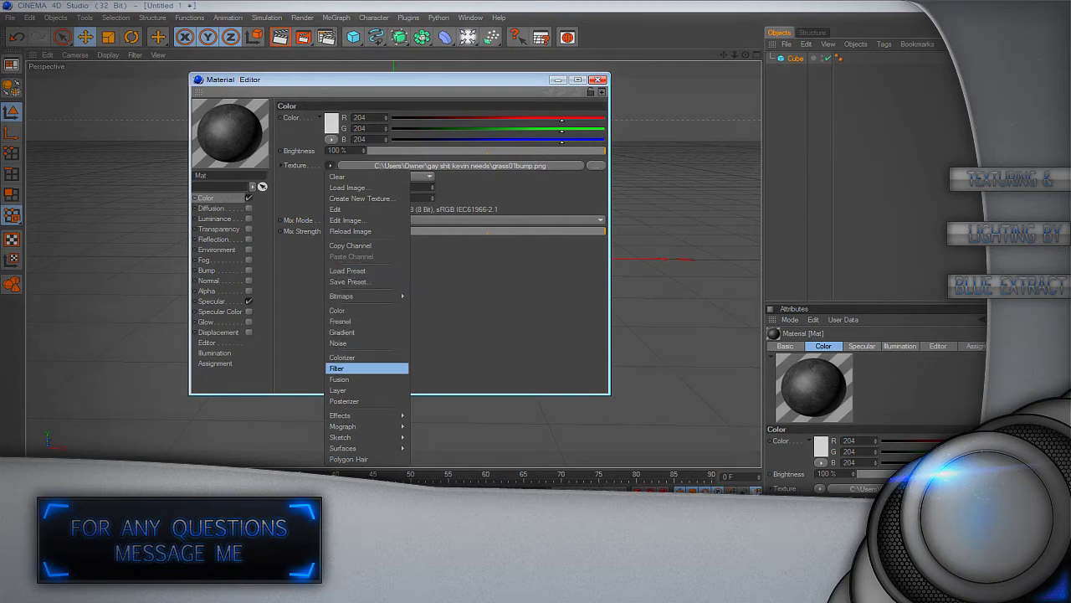
{"action": "left_click", "coordinate": [344, 390]}
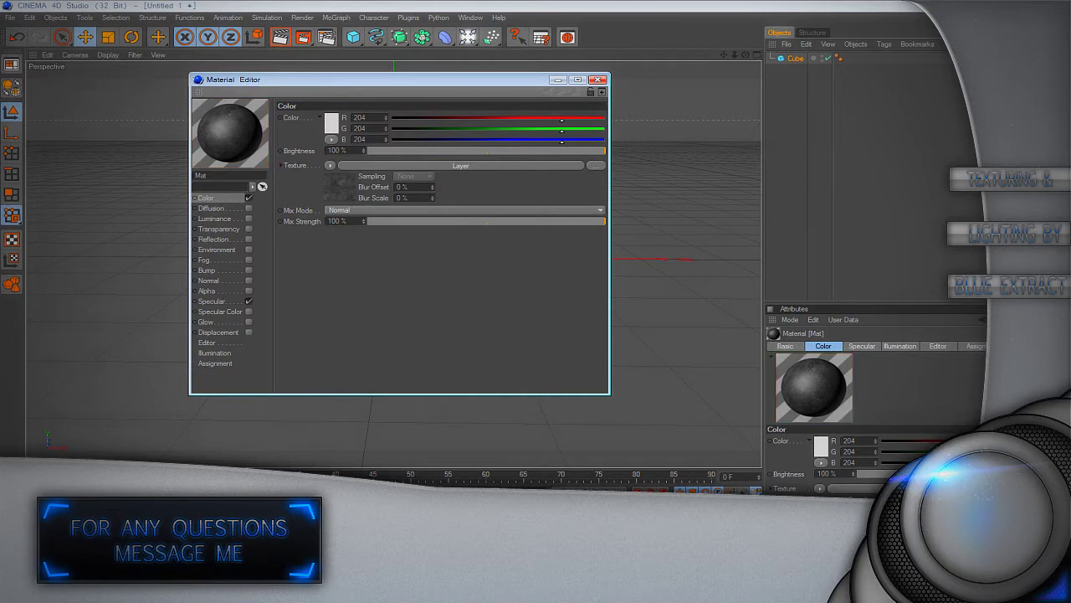
{"action": "left_click", "coordinate": [460, 166]}
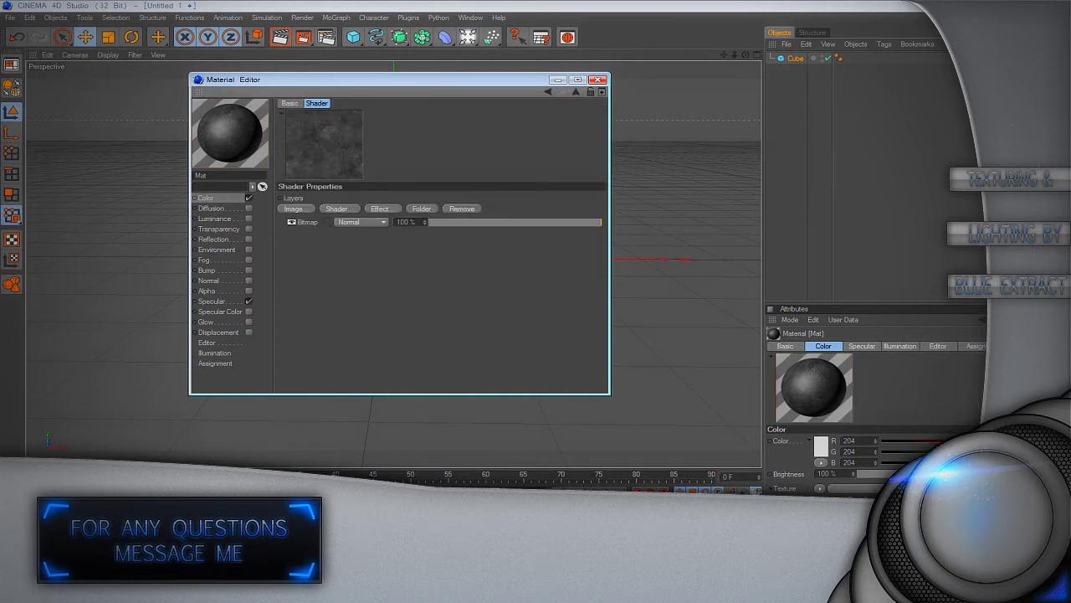
{"action": "left_click", "coordinate": [340, 208]}
{"action": "left_click", "coordinate": [355, 222]}
{"action": "left_click", "coordinate": [359, 222]}
{"action": "left_click", "coordinate": [360, 222]}
{"action": "left_click", "coordinate": [360, 222]}
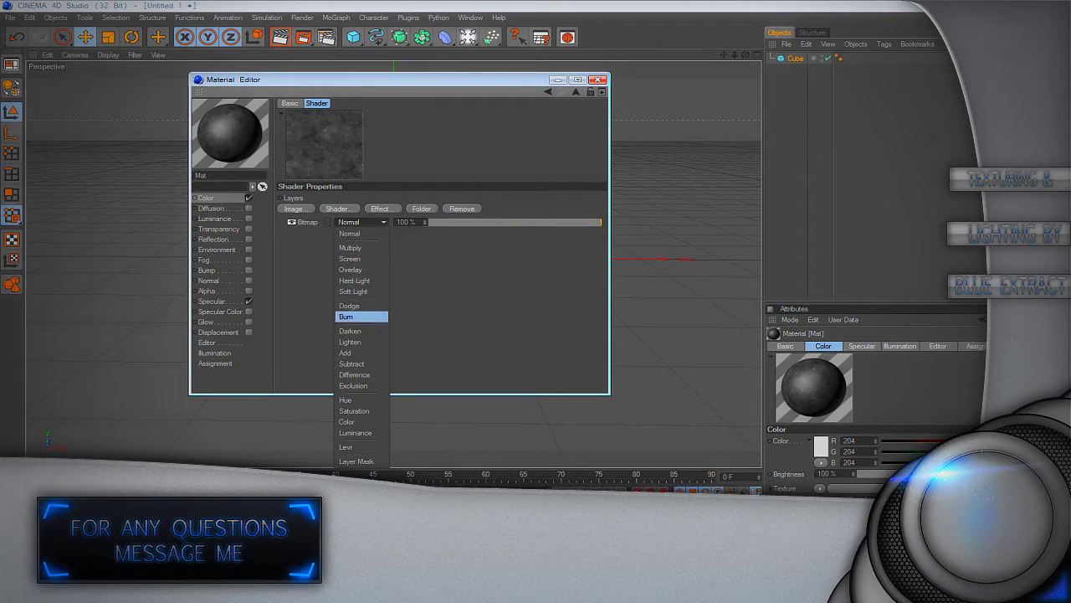
{"action": "left_click", "coordinate": [436, 337]}
Step: Add the MetalBare0100_4_M image as a new layer above the bitmap in the Layer shader
{"action": "left_click", "coordinate": [293, 208]}
{"action": "scroll", "coordinate": [385, 268], "scroll_direction": "down", "scroll_amount": 5}
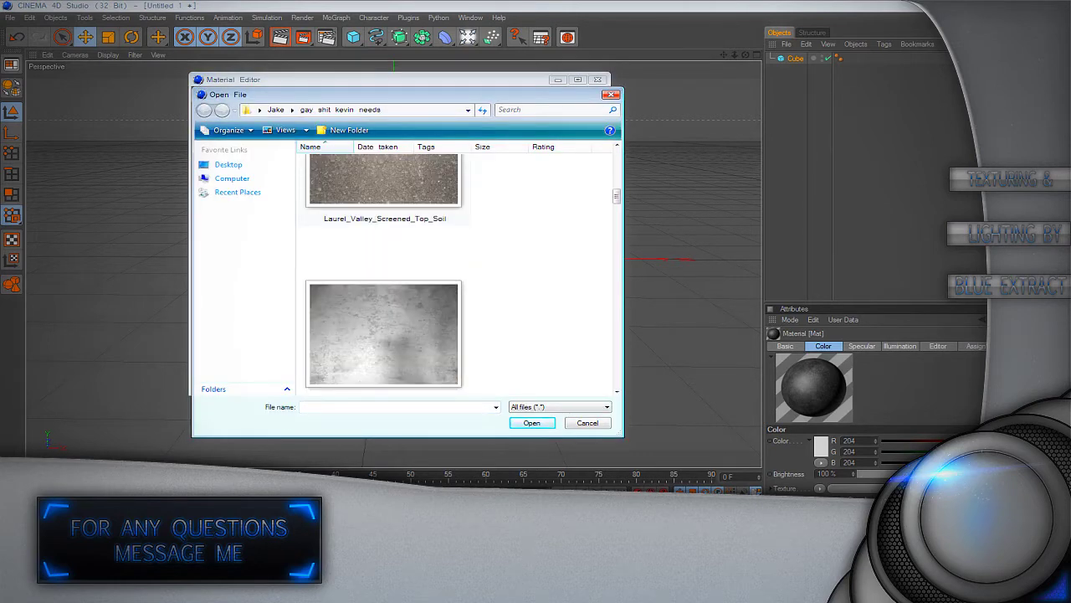
{"action": "scroll", "coordinate": [383, 267], "scroll_direction": "down", "scroll_amount": 1}
{"action": "double_click", "coordinate": [384, 245]}
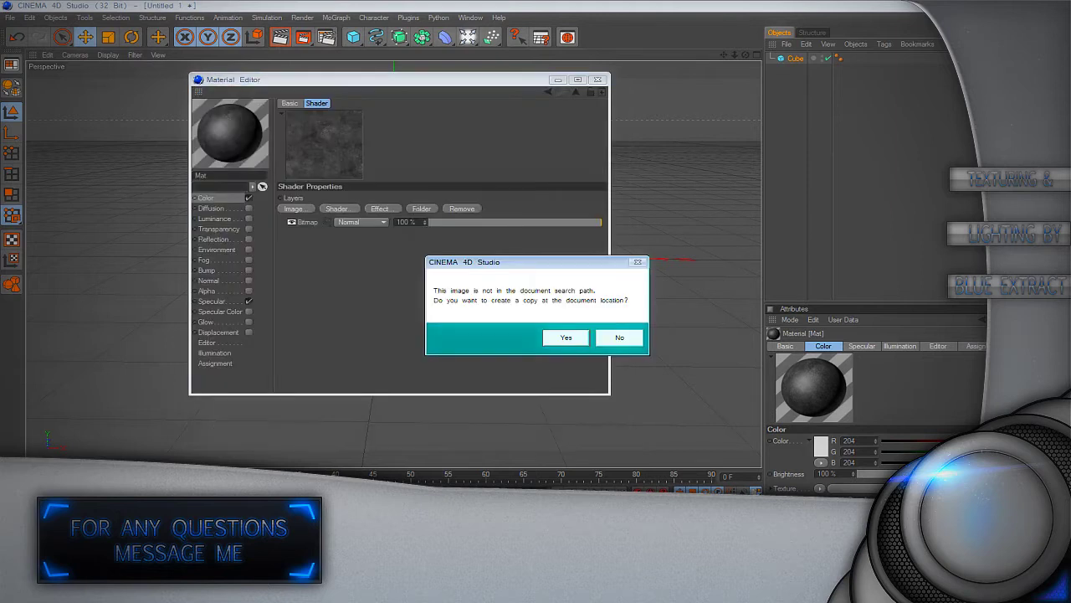
{"action": "left_click", "coordinate": [566, 337]}
Step: Set the metal image layer's blend mode to Overlay
{"action": "key", "text": "Down"}
{"action": "key", "text": "Down"}
{"action": "key", "text": "Down"}
{"action": "key", "text": "Down"}
{"action": "key", "text": "Up"}
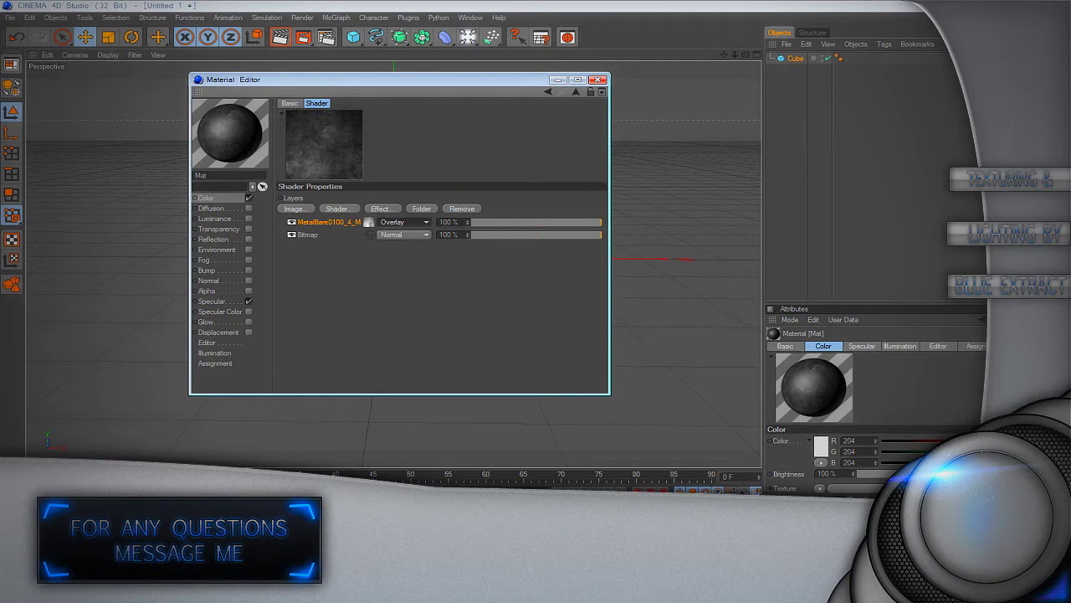
Step: Copy the metal layer's channel, enable the material's Bump channel and paste the copied image as its texture
{"action": "right_click", "coordinate": [344, 223]}
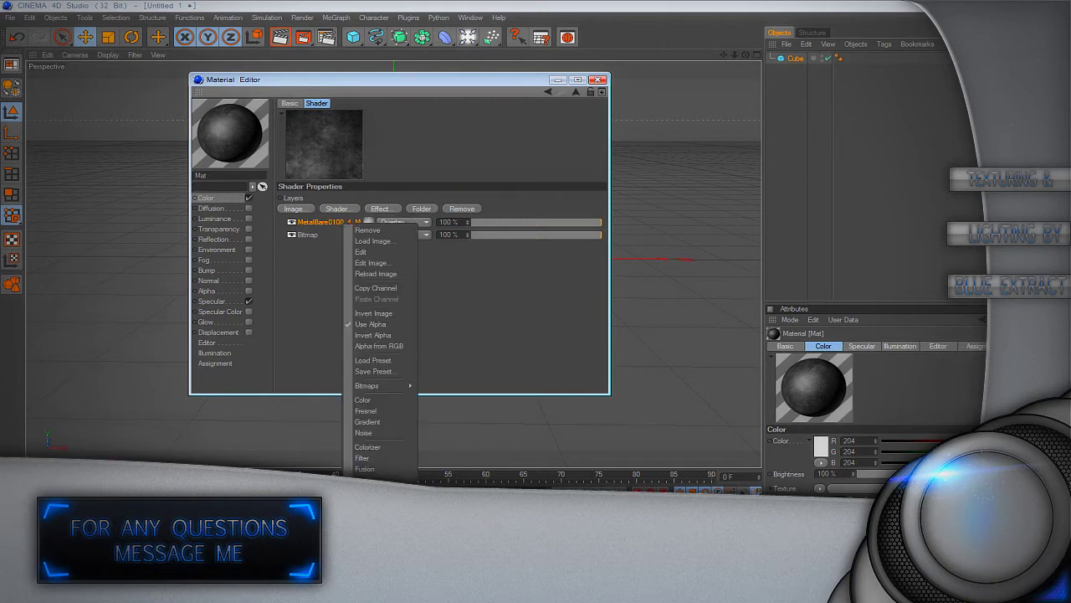
{"action": "left_click", "coordinate": [380, 288]}
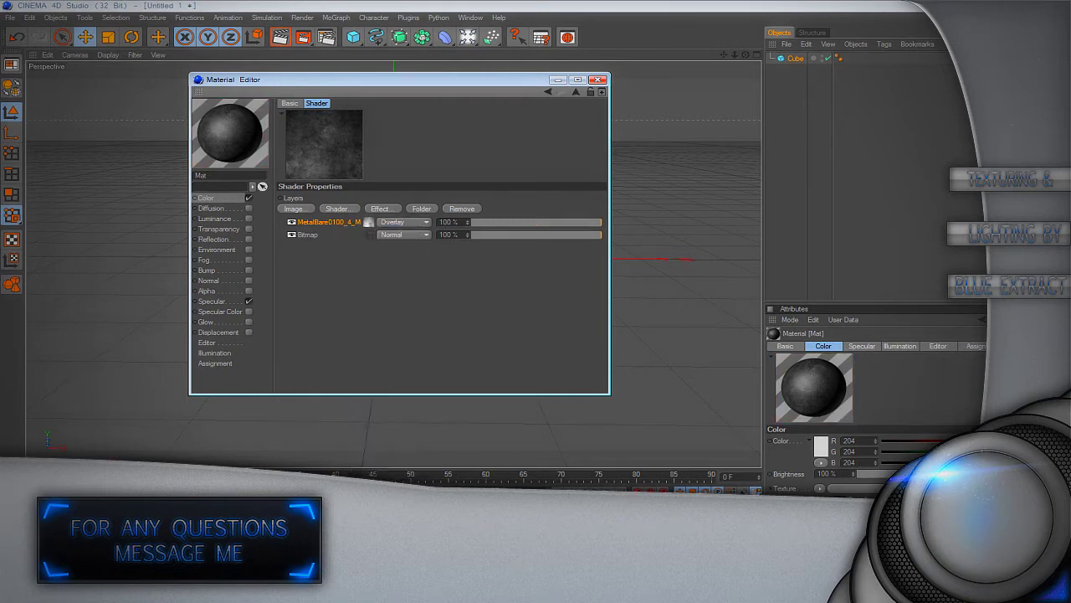
{"action": "left_click", "coordinate": [208, 270]}
{"action": "left_click", "coordinate": [248, 270]}
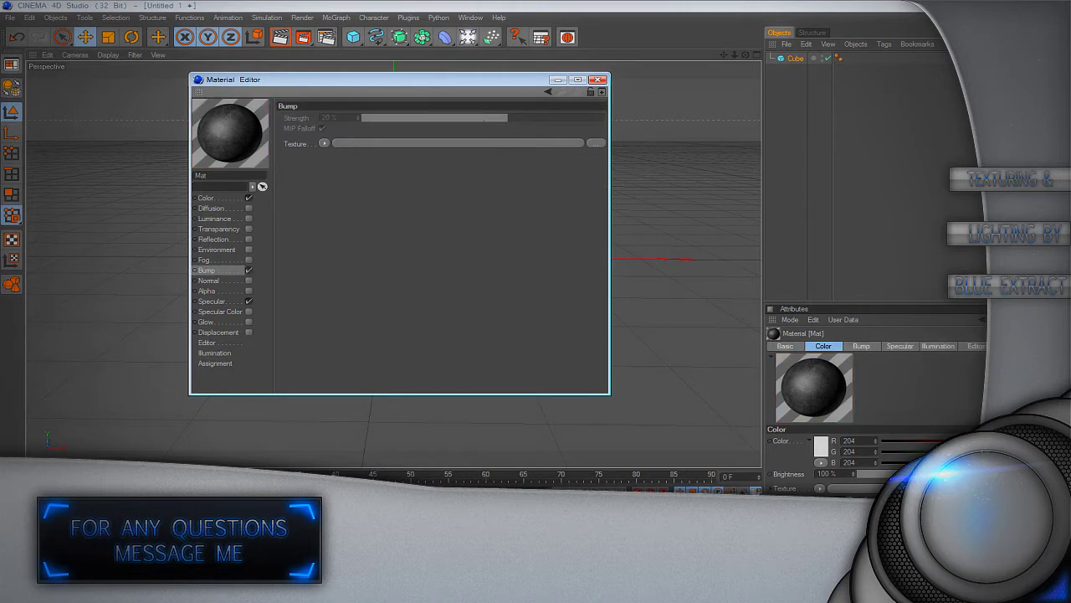
{"action": "left_click", "coordinate": [324, 143]}
{"action": "left_click", "coordinate": [346, 198]}
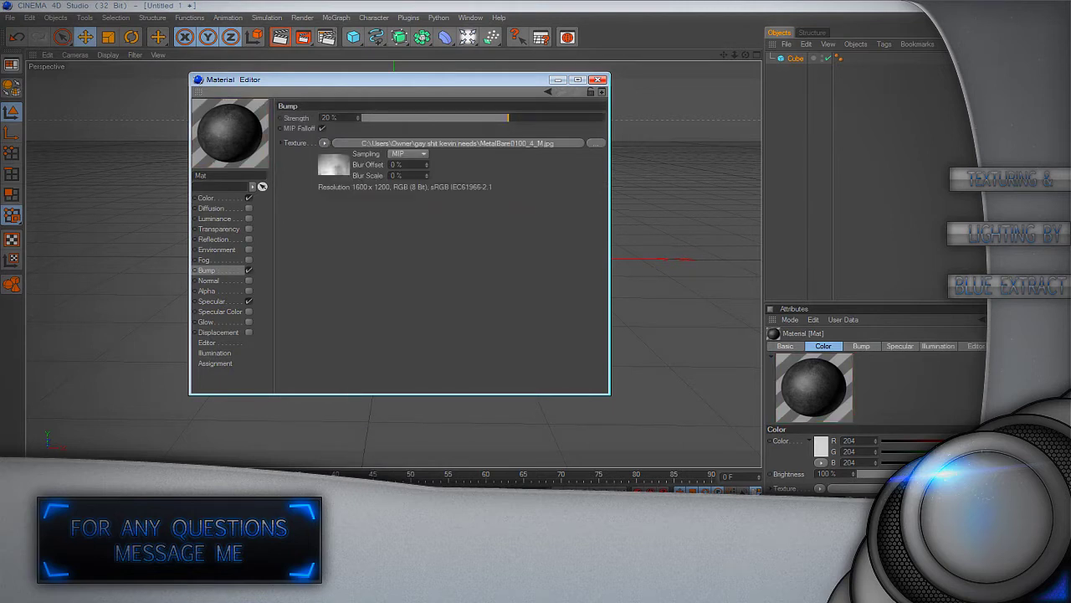
Step: Enable the Displacement channel with the copied metal image as its texture and turn on Sub-Polygon Displacement
{"action": "left_click", "coordinate": [218, 332]}
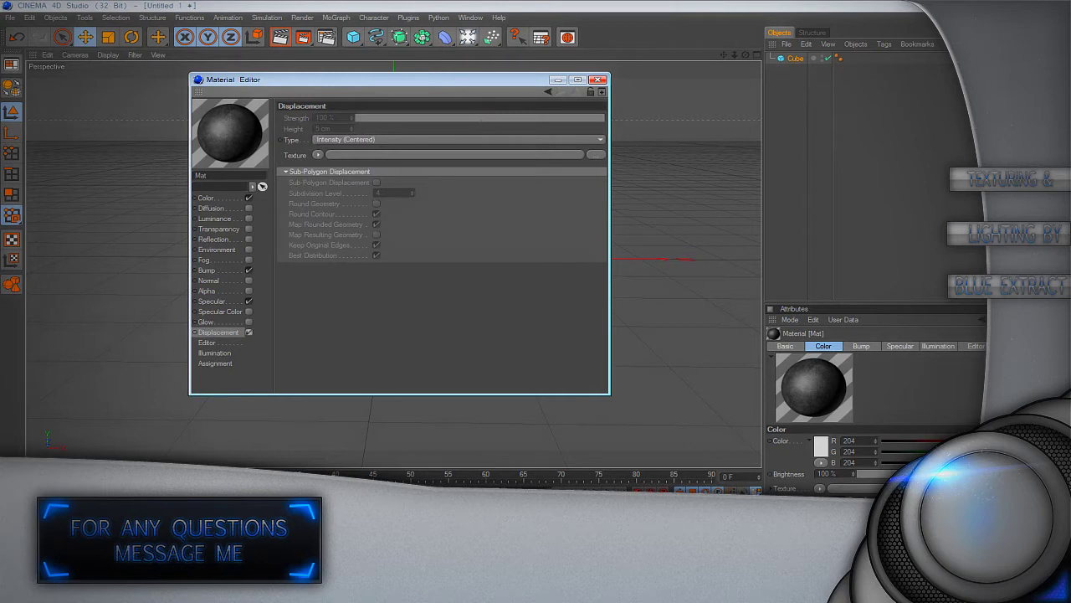
{"action": "left_click", "coordinate": [248, 332]}
{"action": "left_click", "coordinate": [318, 155]}
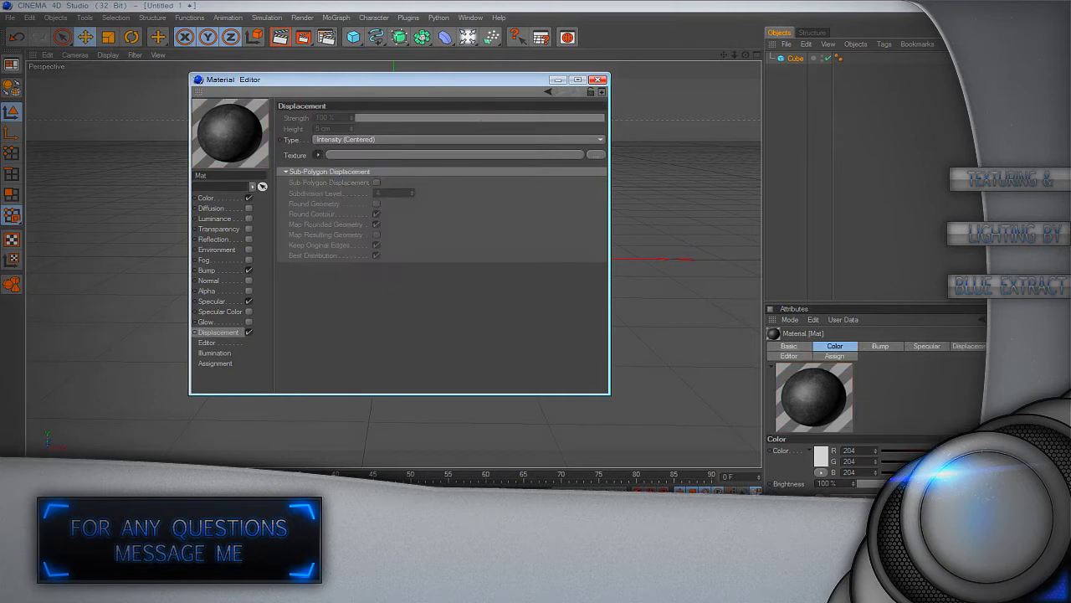
{"action": "left_click", "coordinate": [339, 209]}
{"action": "left_click", "coordinate": [377, 224]}
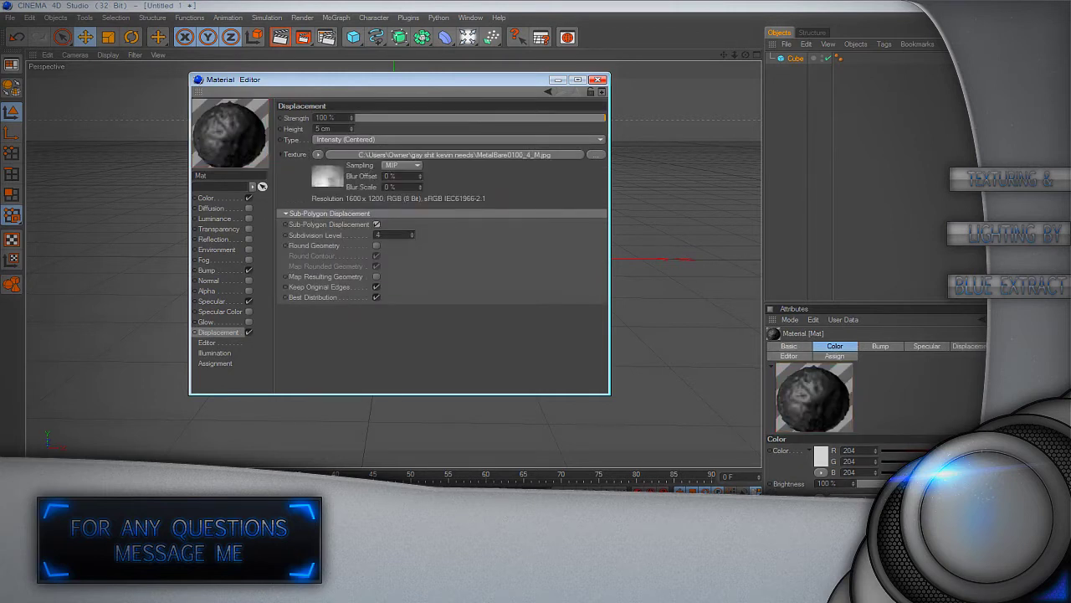
Step: Lower the displacement strength and height, and close the material editor
{"action": "left_click_drag", "start_coordinate": [604, 118], "coordinate": [532, 118]}
{"action": "left_click", "coordinate": [351, 131]}
{"action": "left_click", "coordinate": [352, 131]}
{"action": "left_click", "coordinate": [600, 80]}
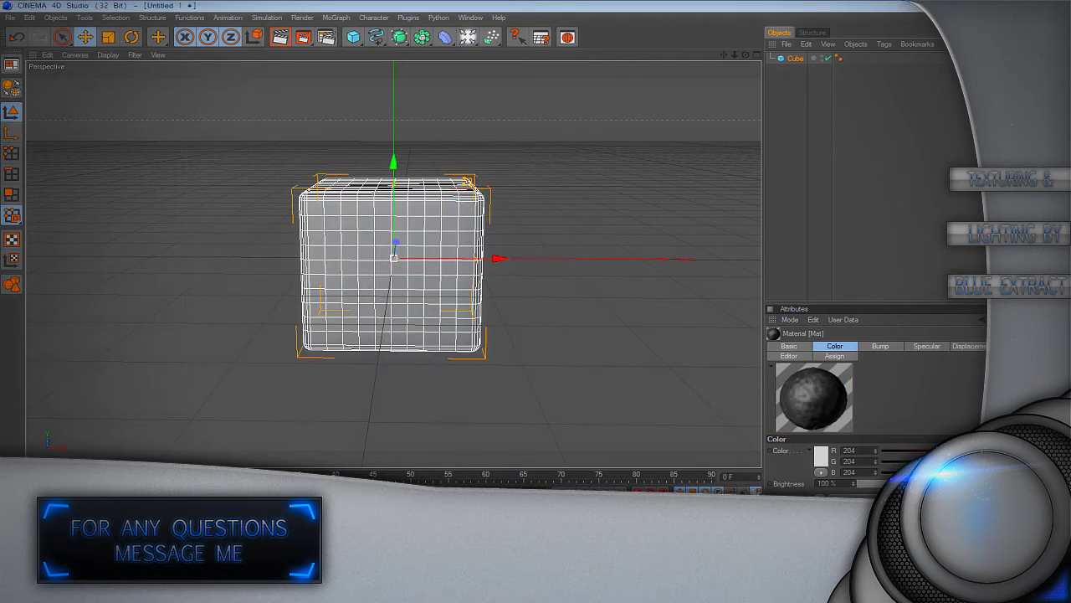
Step: Apply the new material to the cube and render a preview in the viewport
{"action": "left_click_drag", "start_coordinate": [49, 532], "coordinate": [392, 268]}
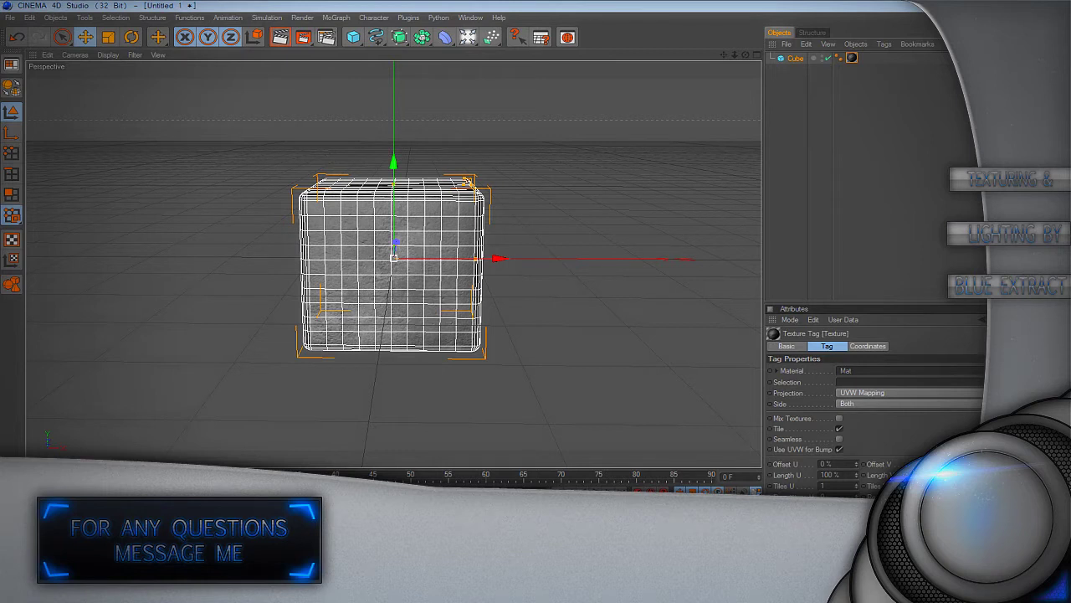
{"action": "left_click", "coordinate": [281, 37]}
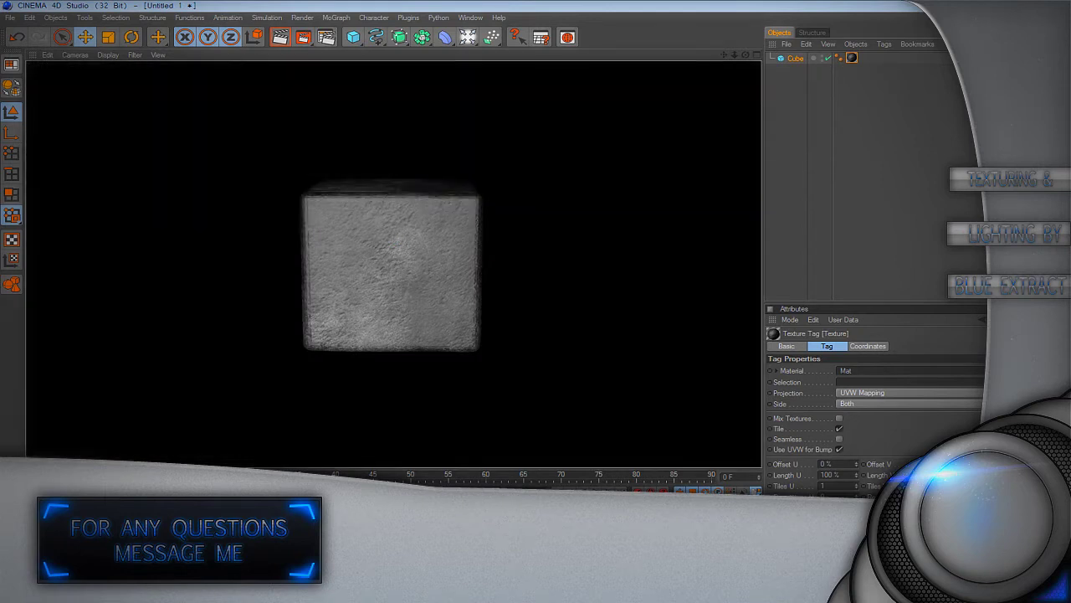
{"action": "key", "text": "a"}
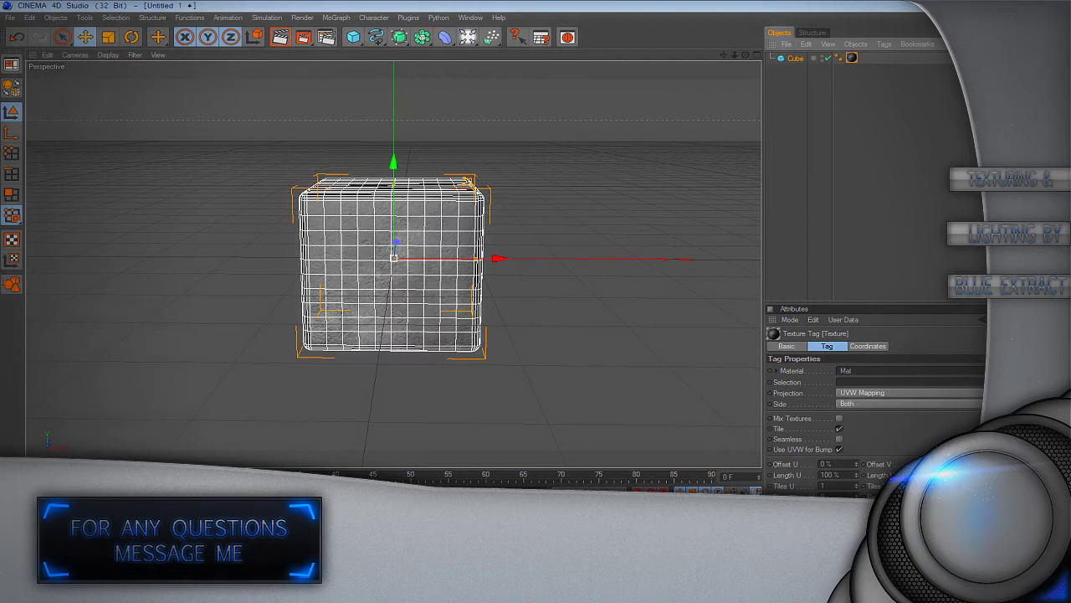
Step: Set the cube's texture projection to Cubic with Seamless enabled and render another viewport preview
{"action": "left_click", "coordinate": [862, 393]}
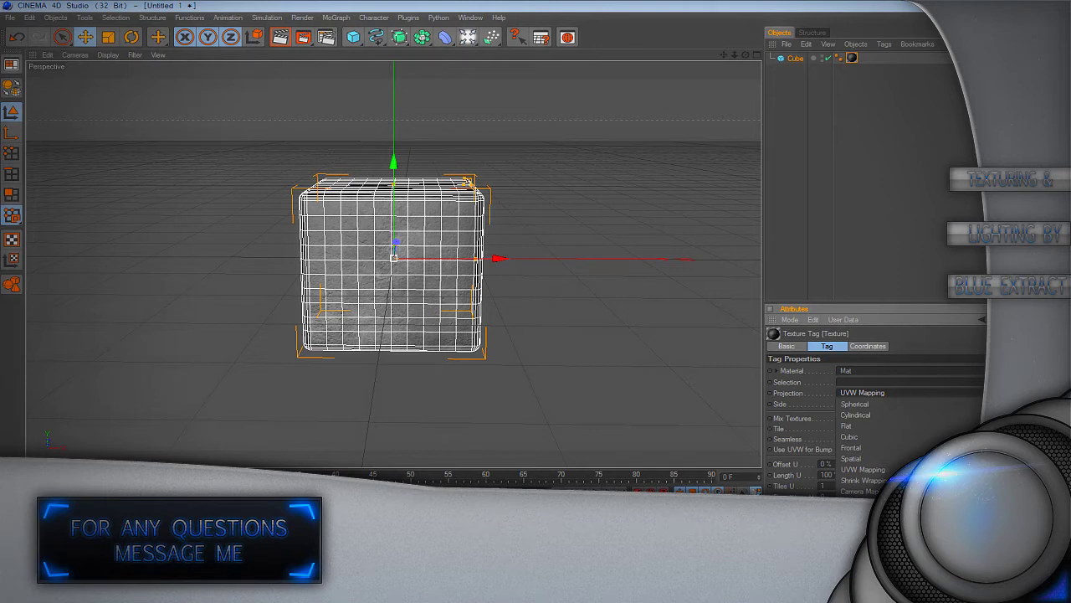
{"action": "left_click", "coordinate": [849, 437]}
{"action": "left_click", "coordinate": [862, 393]}
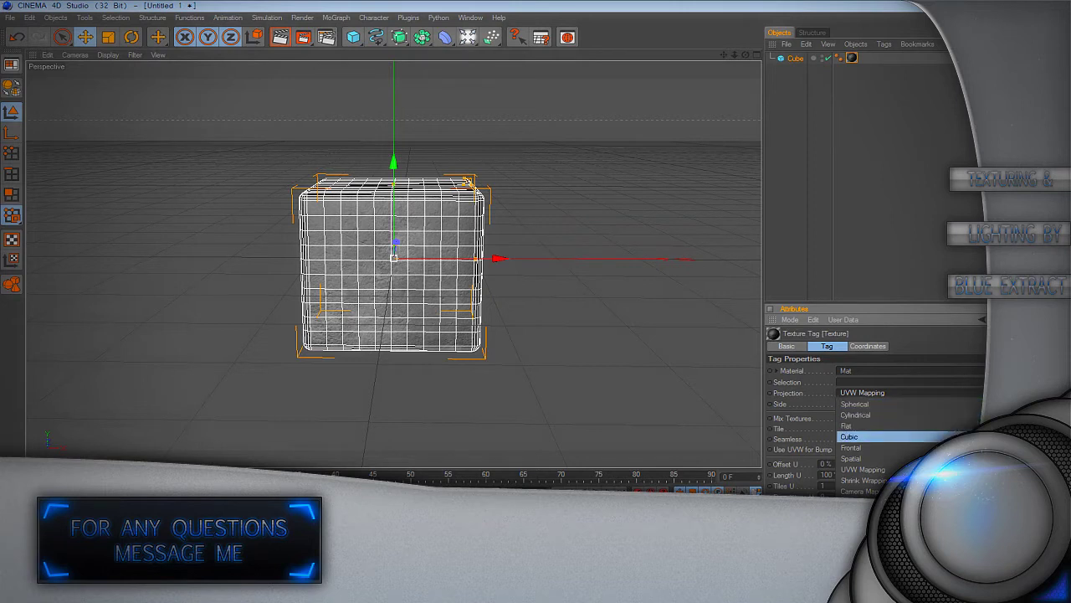
{"action": "left_click", "coordinate": [849, 437]}
{"action": "left_click", "coordinate": [839, 438]}
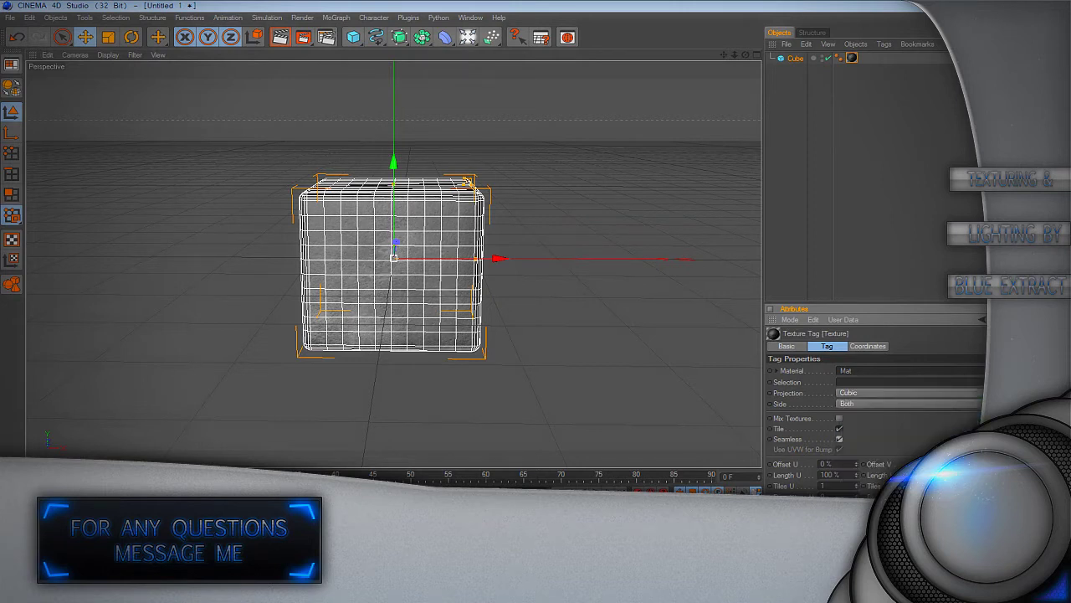
{"action": "key", "text": "ctrl+r"}
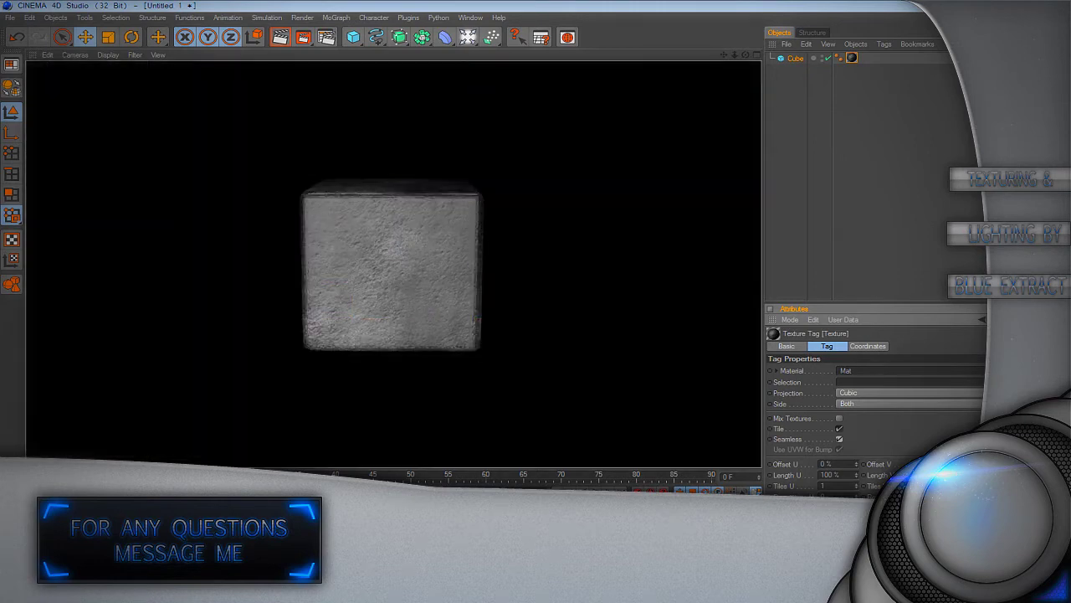
Step: Render a viewport preview of the textured cube from a corner view, and return to the normal viewport display
{"action": "left_click_drag", "start_coordinate": [746, 54], "coordinate": [713, 91]}
{"action": "key", "text": "ctrl+r"}
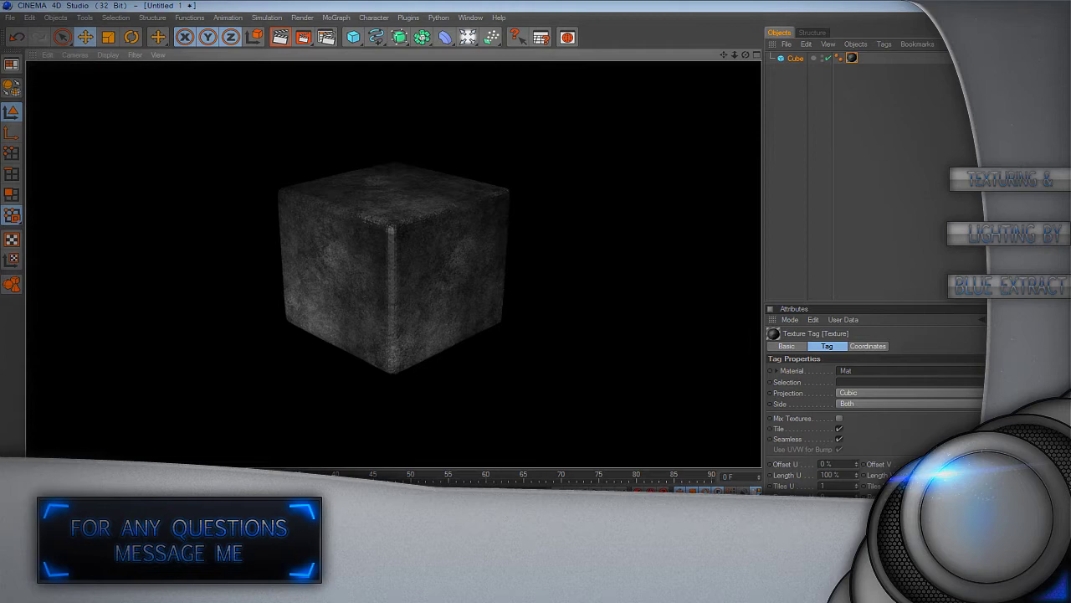
{"action": "key", "text": "a"}
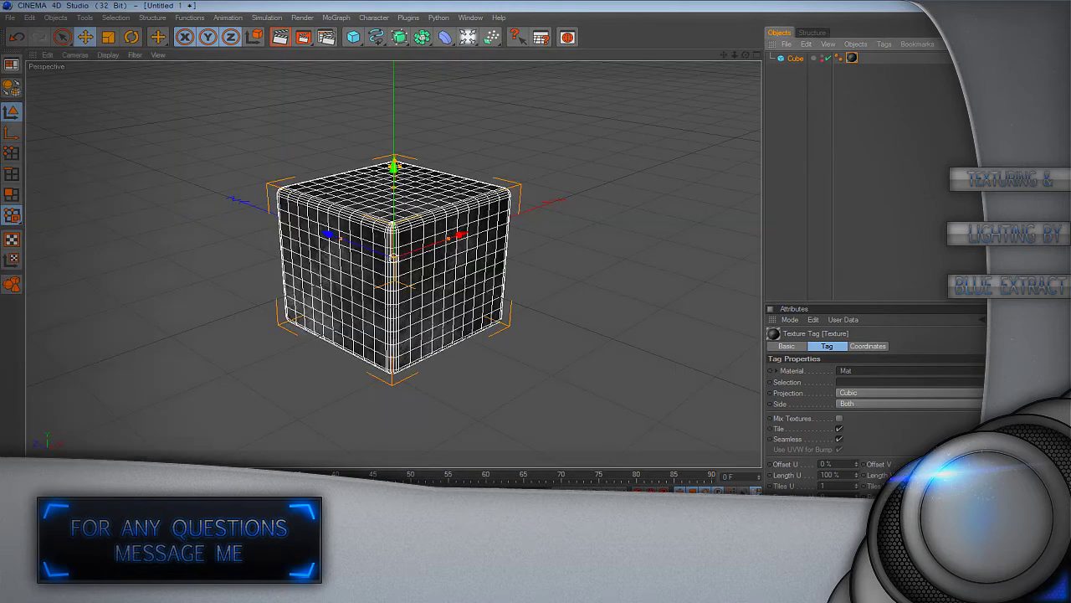
Step: Hide the cube from rendering, render a viewport preview, and restore the cube's render visibility
{"action": "left_click", "coordinate": [822, 57], "text": "alt"}
{"action": "left_click", "coordinate": [280, 37]}
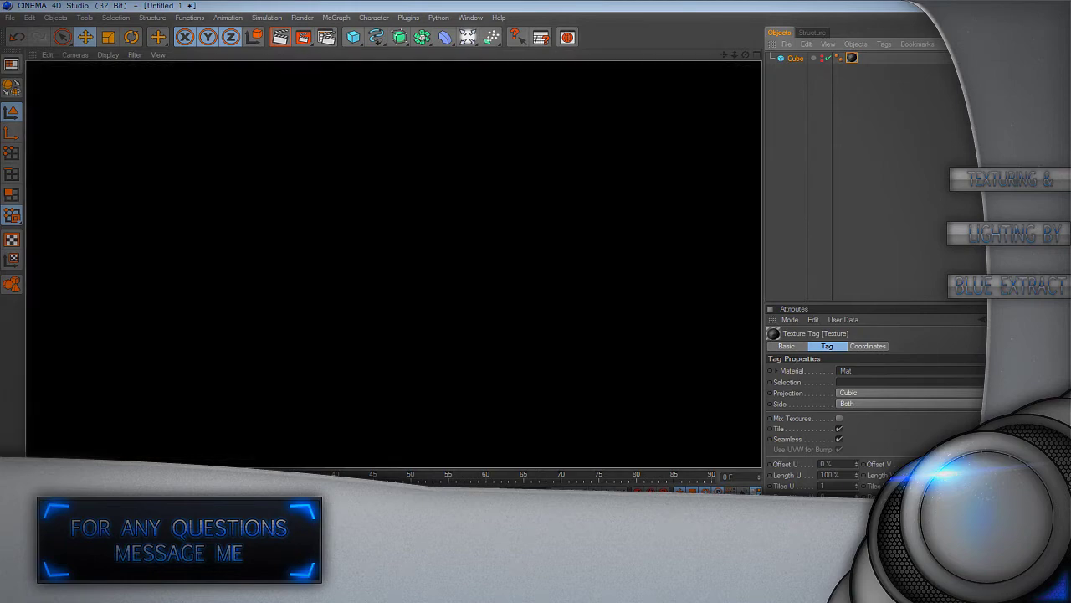
{"action": "left_click", "coordinate": [823, 56]}
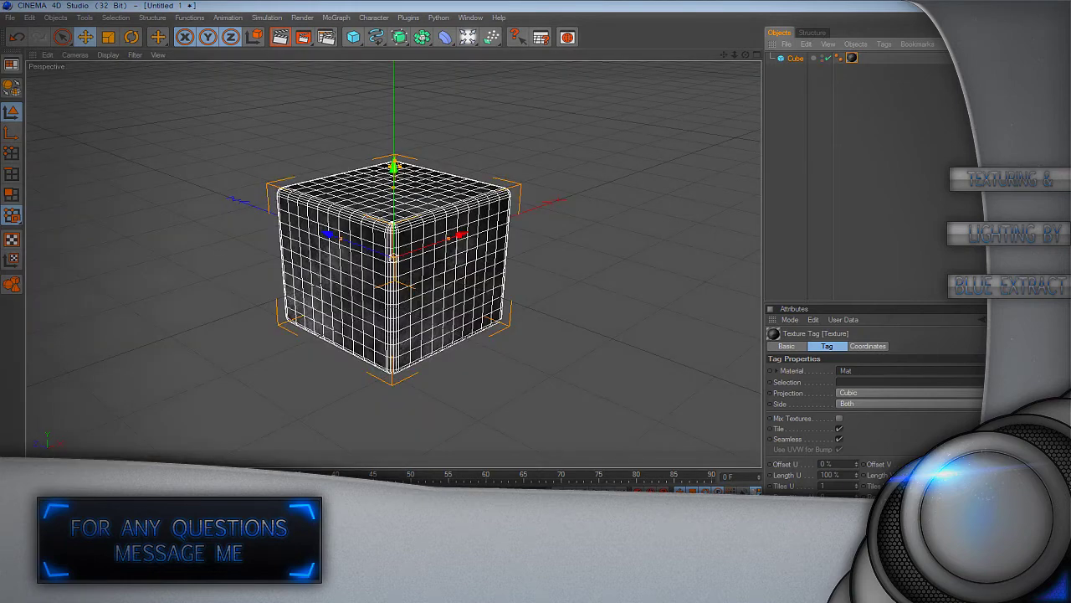
Step: Remove the material from the cube, render an untextured preview, and restore the material
{"action": "key", "text": "Delete"}
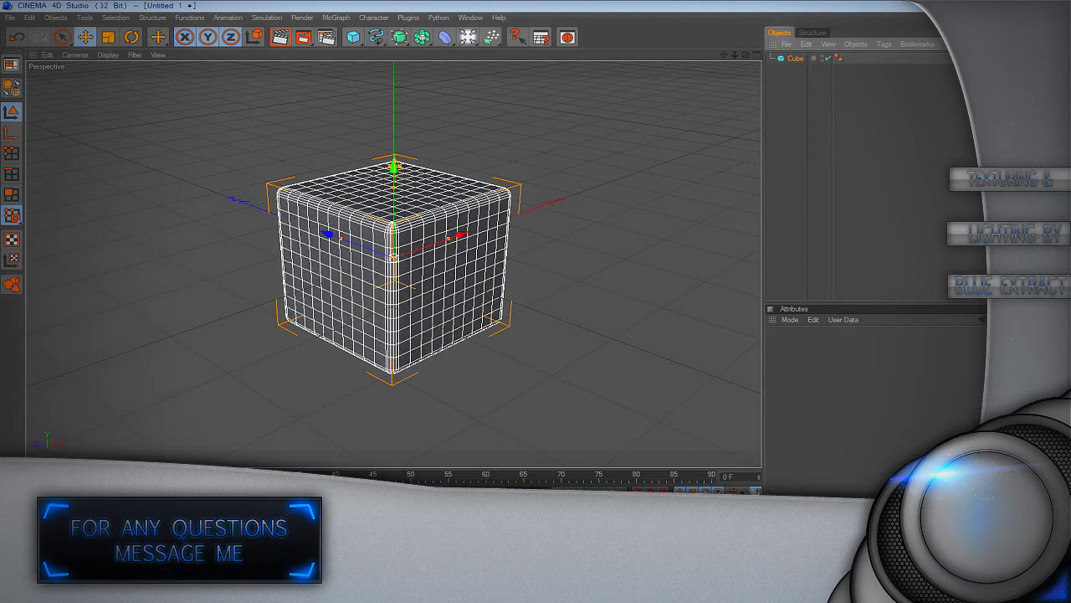
{"action": "key", "text": "ctrl+r"}
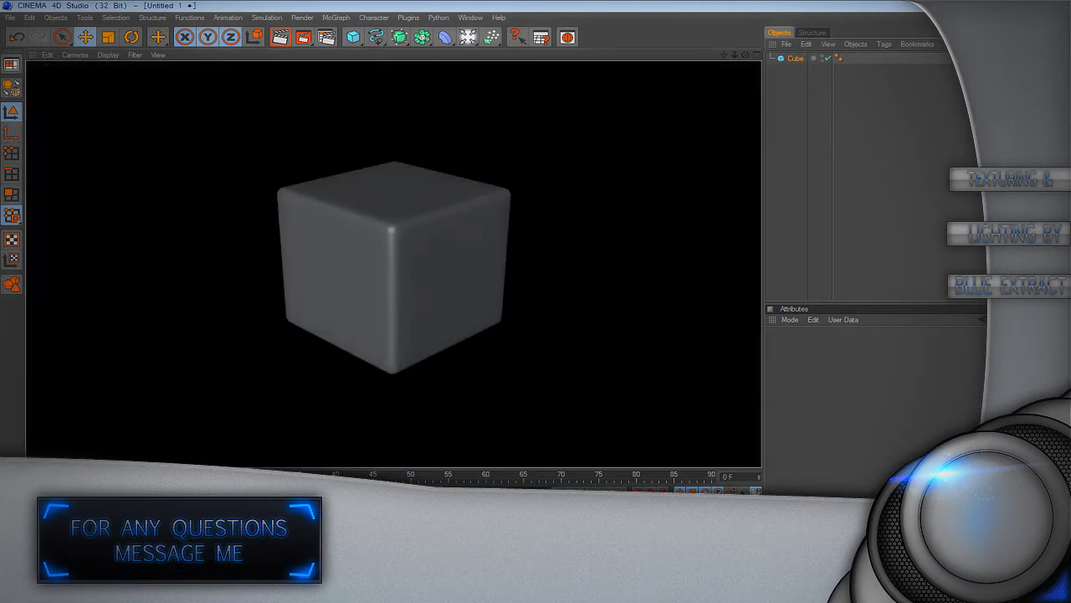
{"action": "key", "text": "ctrl+z"}
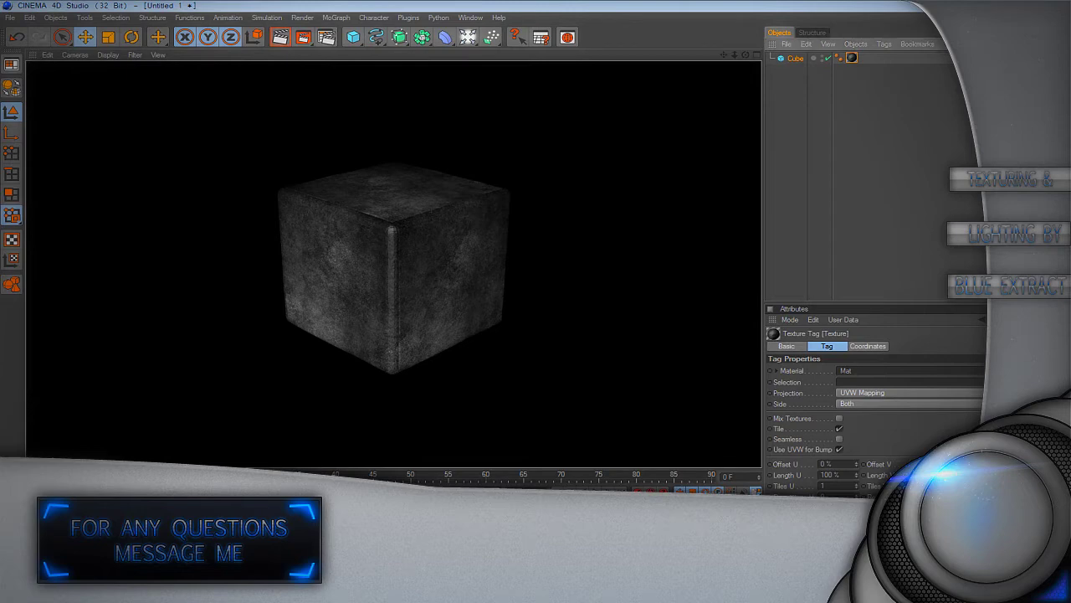
Step: Open the bump texture's source image in the photo viewer to examine its details, and close the viewer and material editor
{"action": "double_click", "coordinate": [851, 58]}
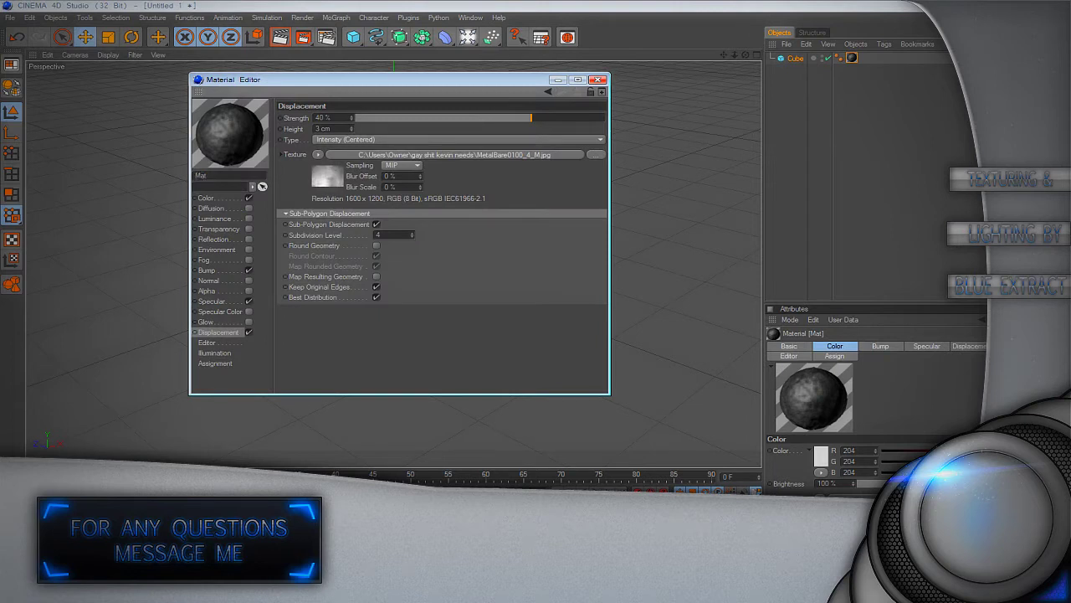
{"action": "left_click", "coordinate": [208, 271]}
{"action": "left_click", "coordinate": [328, 164]}
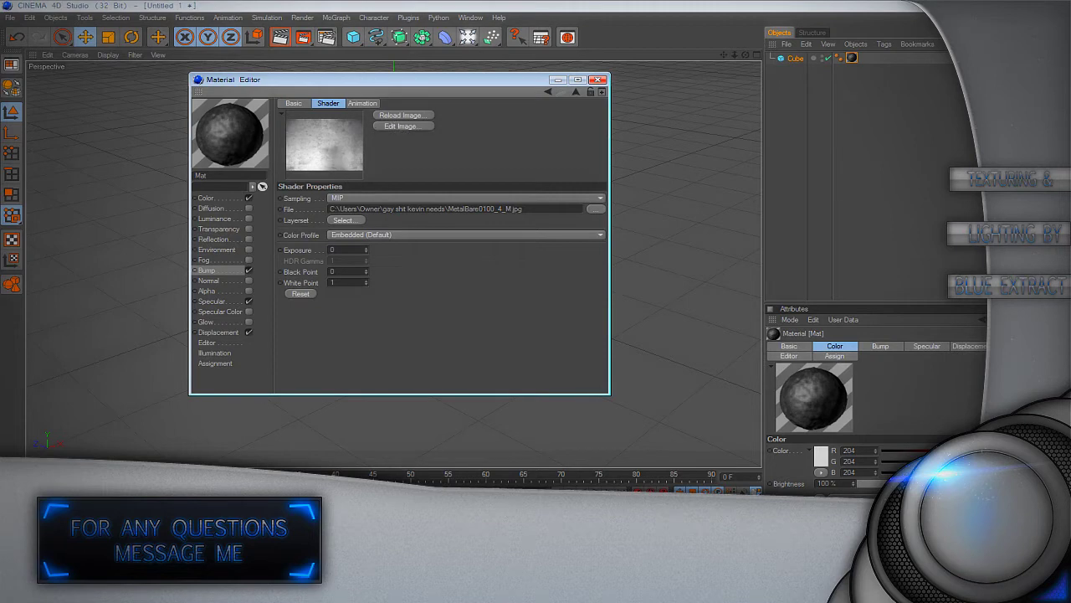
{"action": "left_click", "coordinate": [403, 126]}
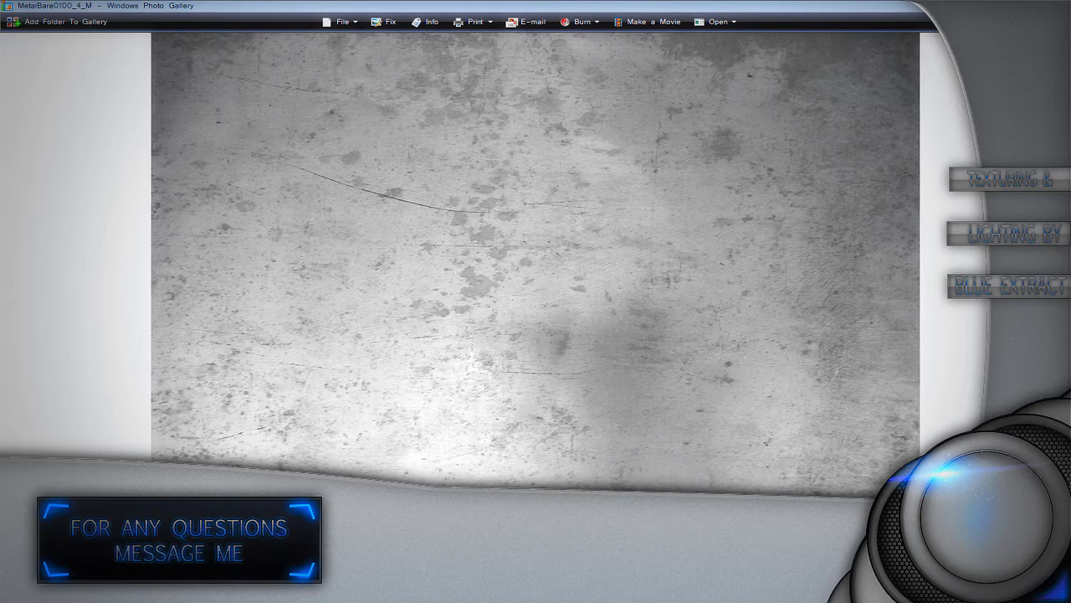
{"action": "left_click", "coordinate": [1058, 5]}
{"action": "left_click", "coordinate": [599, 79]}
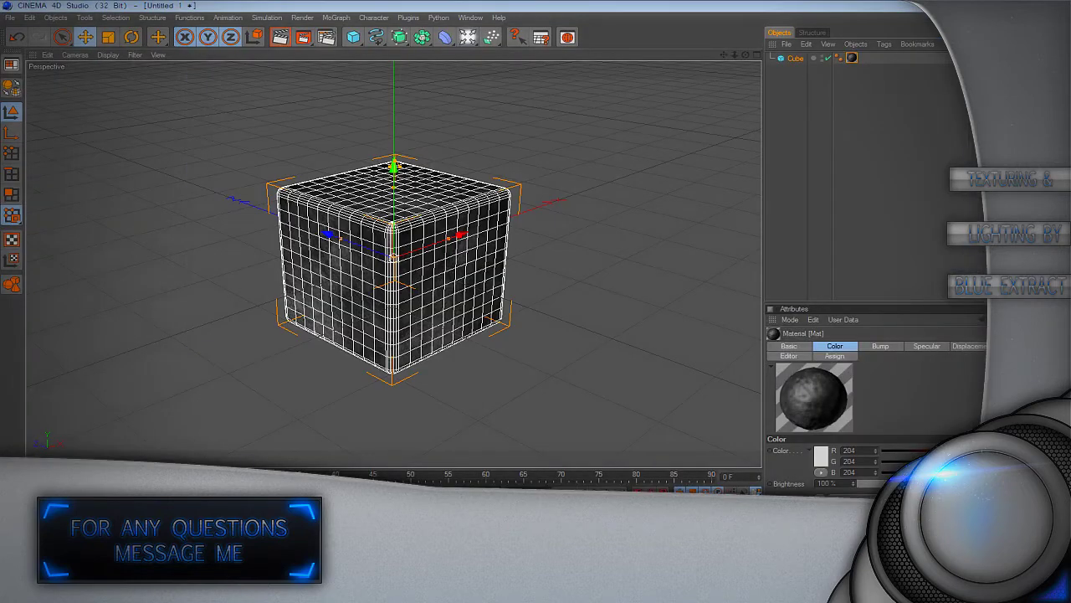
Step: Set the material's displacement strength to 100% and its height to 20 cm, and render a viewport preview
{"action": "scroll", "coordinate": [394, 263], "scroll_direction": "up", "scroll_amount": 3}
{"action": "scroll", "coordinate": [394, 263], "scroll_direction": "up", "scroll_amount": 1}
{"action": "left_click_drag", "start_coordinate": [393, 263], "coordinate": [433, 216], "text": "alt"}
{"action": "double_click", "coordinate": [28, 536]}
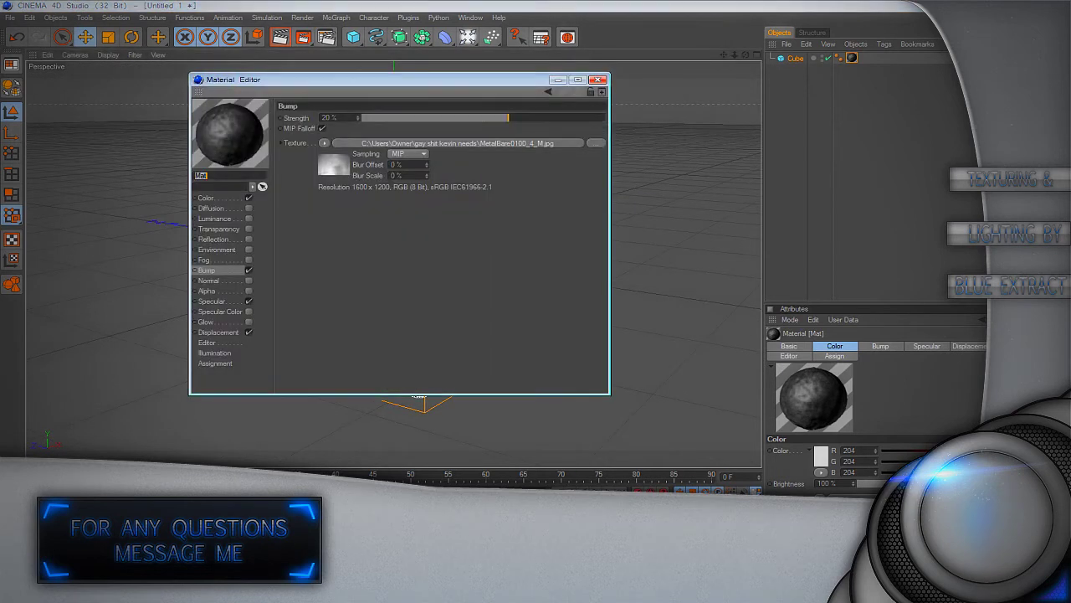
{"action": "left_click", "coordinate": [219, 332]}
{"action": "left_click_drag", "start_coordinate": [531, 118], "coordinate": [606, 118]}
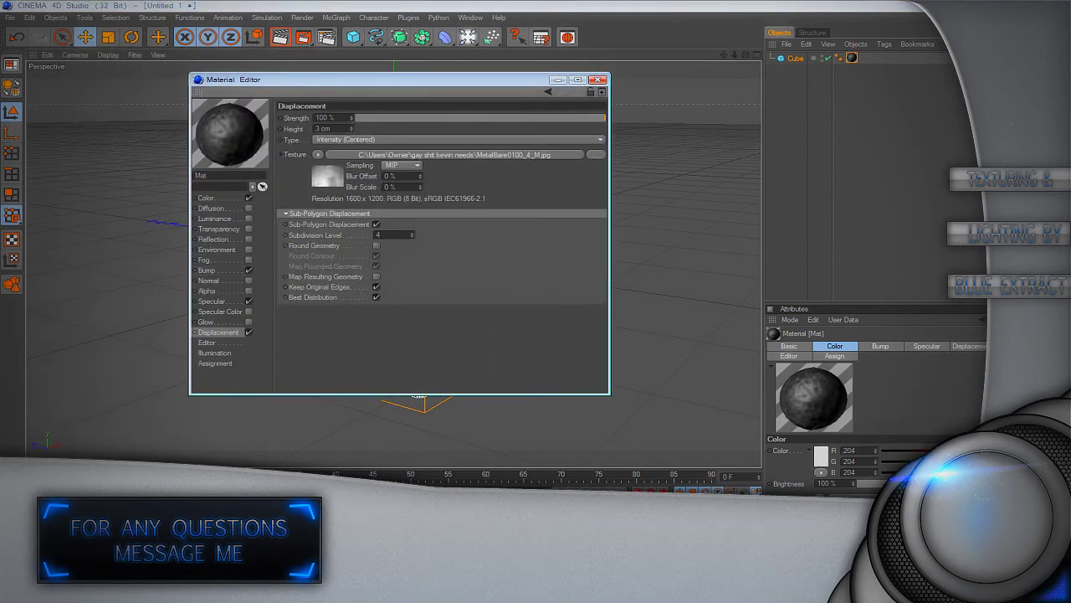
{"action": "left_click_drag", "start_coordinate": [352, 129], "coordinate": [352, 115]}
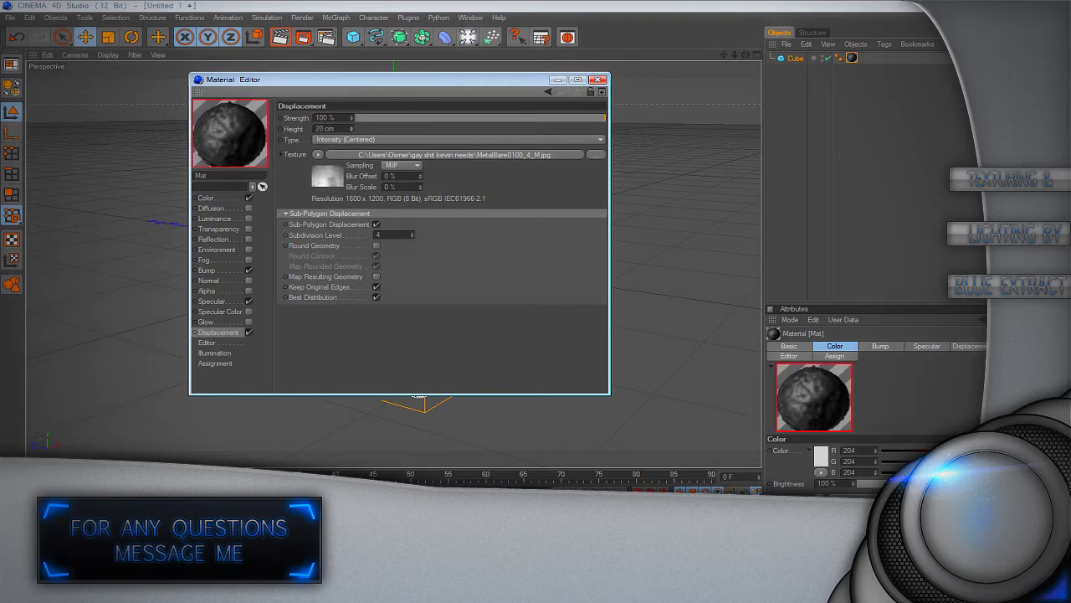
{"action": "left_click", "coordinate": [599, 80]}
{"action": "left_click", "coordinate": [281, 37]}
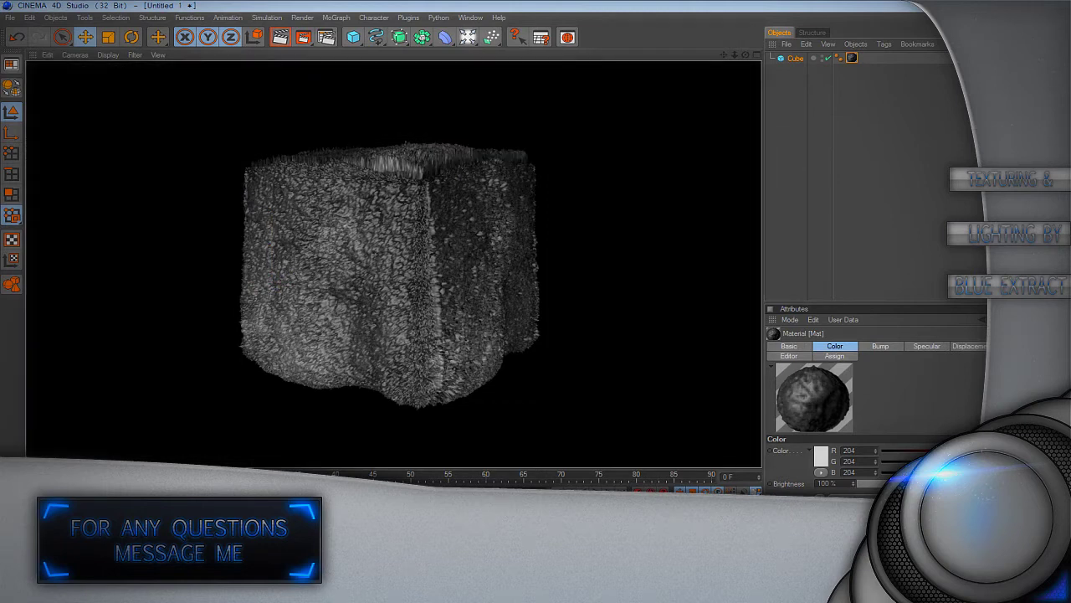
Step: Set the material's displacement strength to 20% and its height to 4 cm, and render a viewport preview
{"action": "key", "text": "a"}
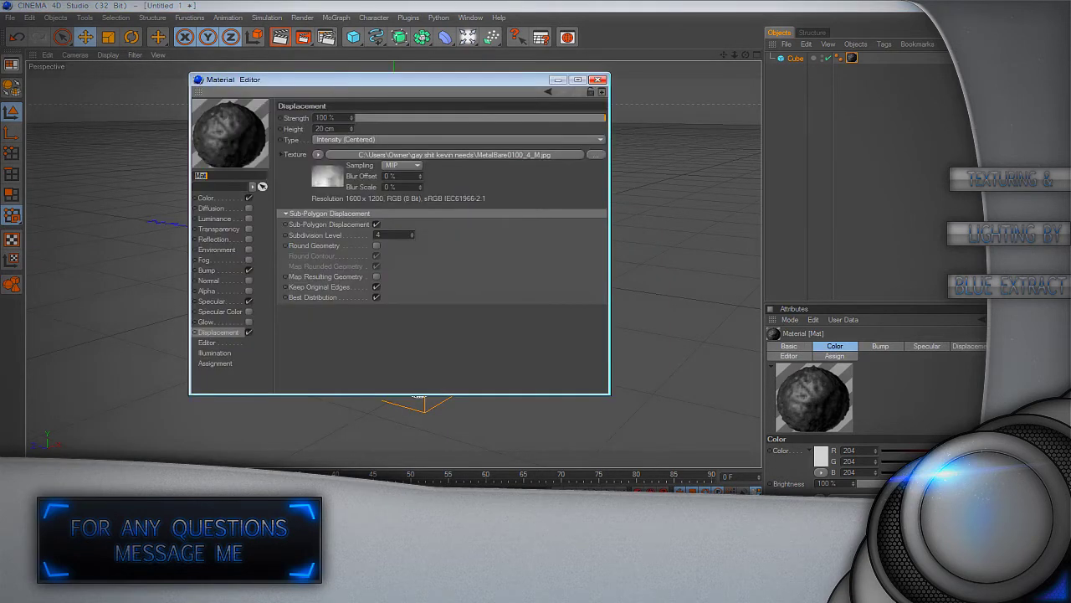
{"action": "left_click_drag", "start_coordinate": [604, 118], "coordinate": [507, 118]}
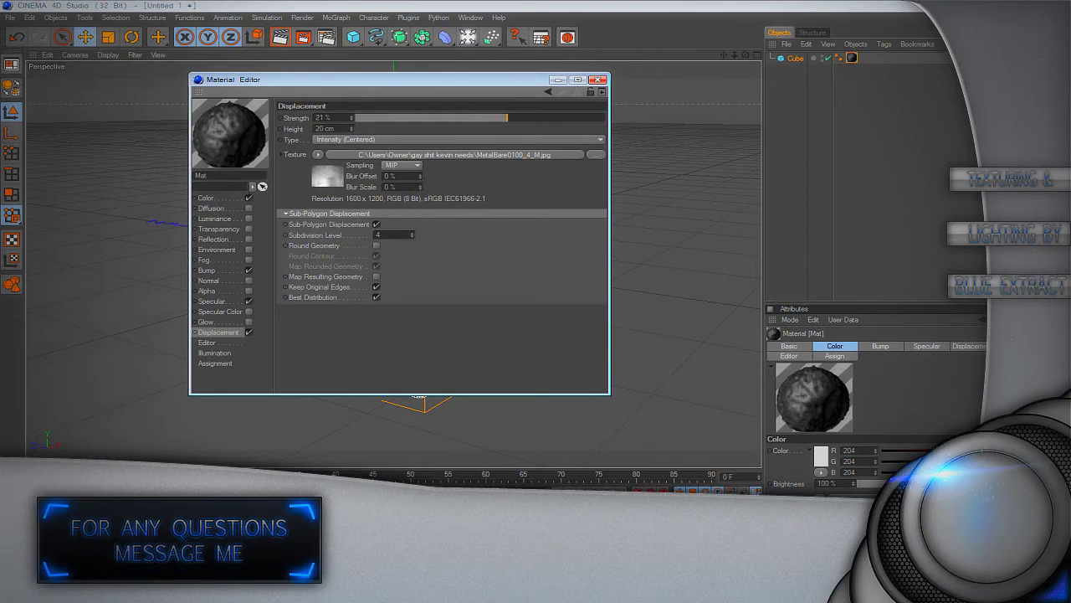
{"action": "left_click_drag", "start_coordinate": [352, 129], "coordinate": [352, 142]}
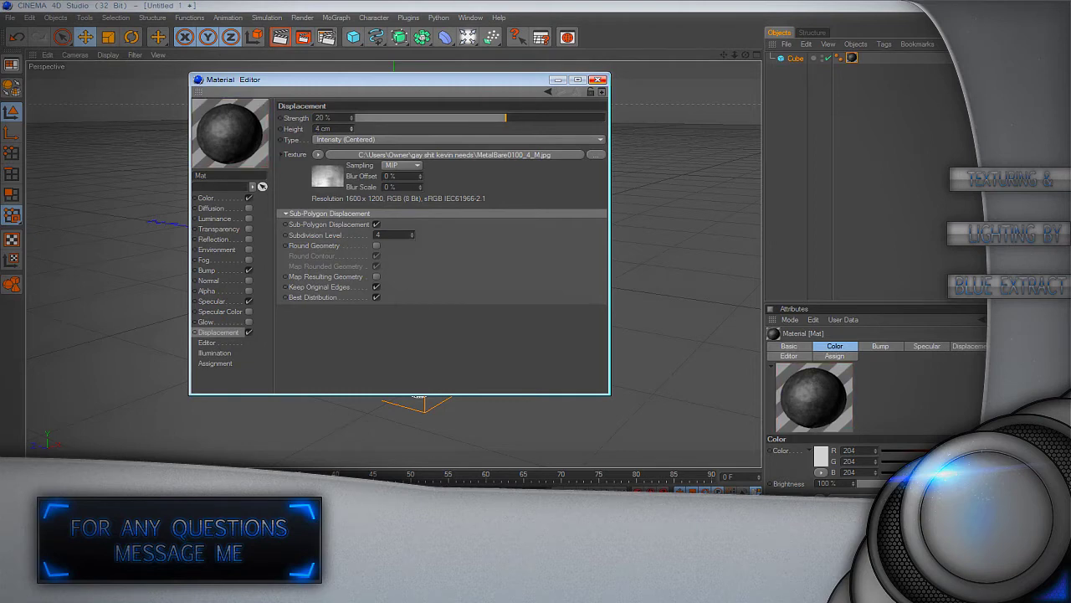
{"action": "left_click", "coordinate": [599, 79]}
{"action": "left_click", "coordinate": [280, 37]}
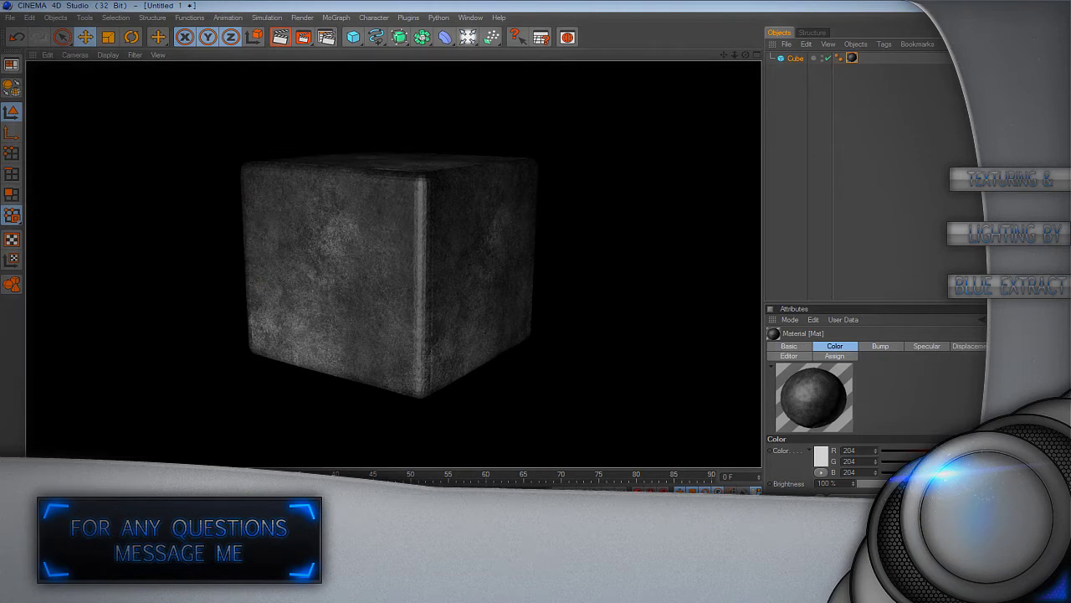
Step: Replace the textured cube with a new cube that has Fillet enabled with a 20 cm radius
{"action": "left_click", "coordinate": [795, 58]}
{"action": "key", "text": "Delete"}
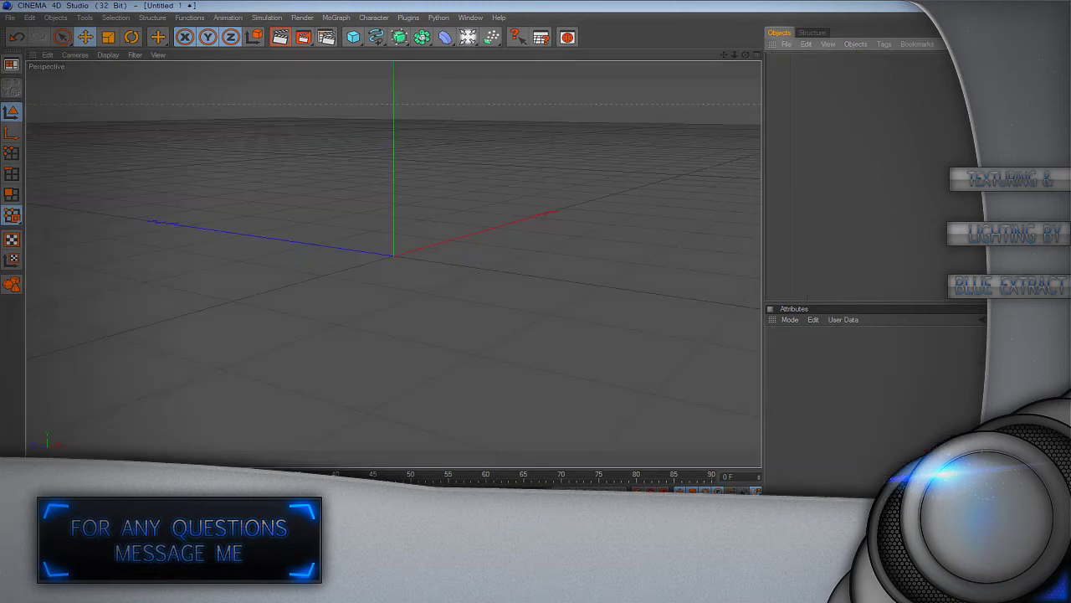
{"action": "left_click", "coordinate": [353, 37]}
{"action": "left_click", "coordinate": [390, 47]}
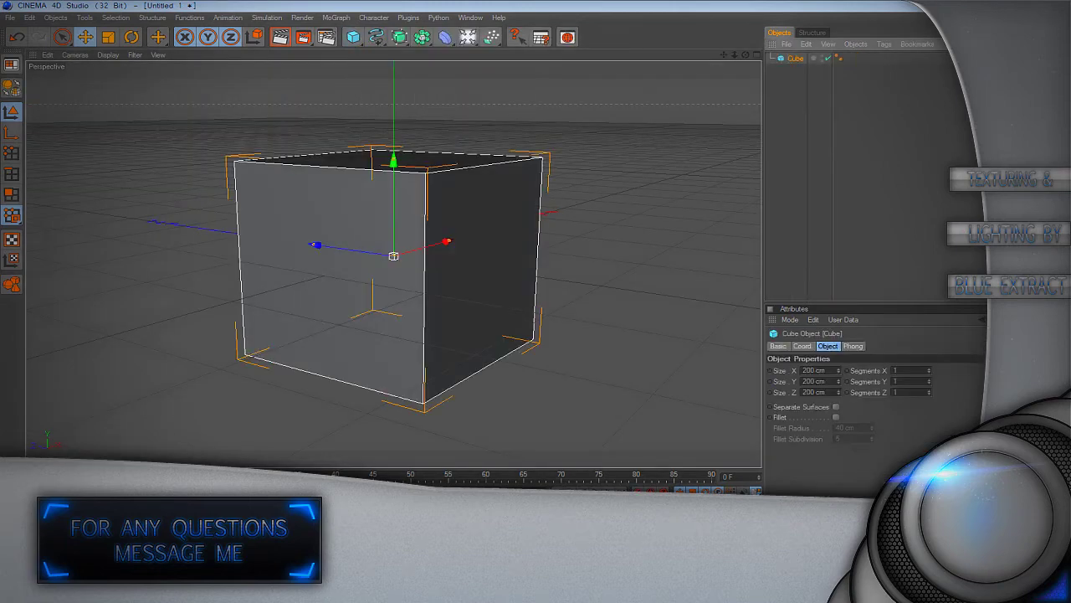
{"action": "left_click", "coordinate": [835, 417]}
{"action": "double_click", "coordinate": [845, 427]}
{"action": "type", "text": "20"}
{"action": "key", "text": "Return"}
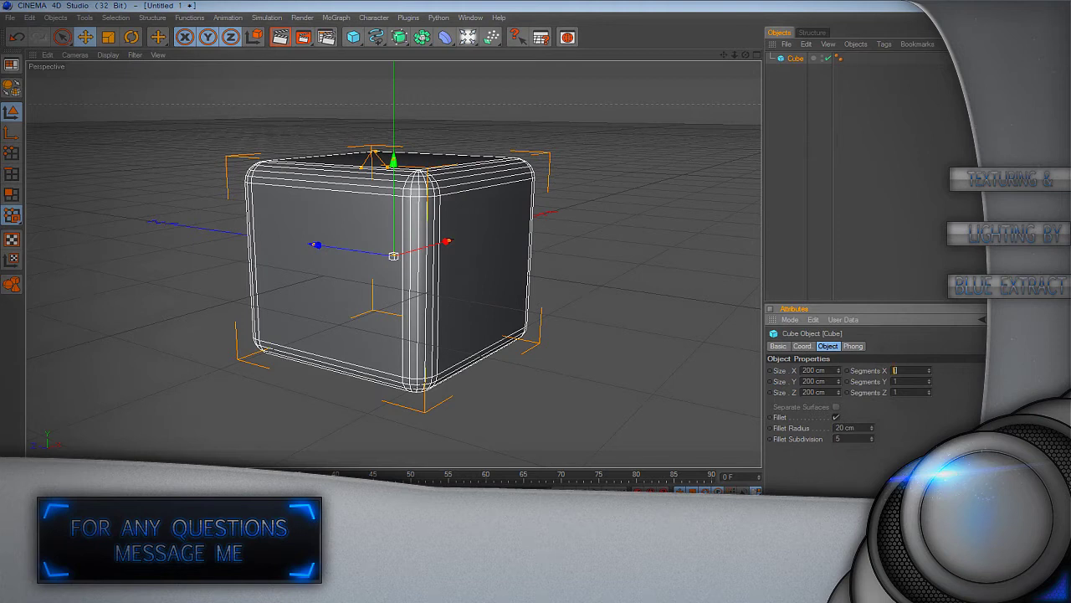
Step: Set the filleted cube's segments to 50 in X, Y and Z
{"action": "type", "text": "50"}
{"action": "key", "text": "Tab"}
{"action": "type", "text": "50"}
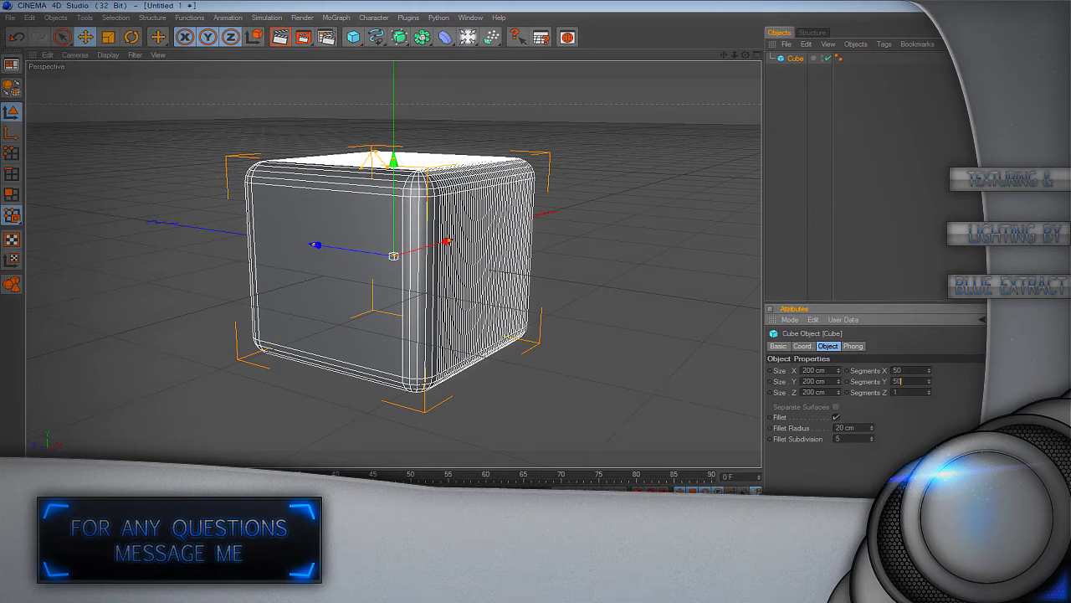
{"action": "key", "text": "Tab"}
{"action": "type", "text": "50"}
{"action": "key", "text": "Return"}
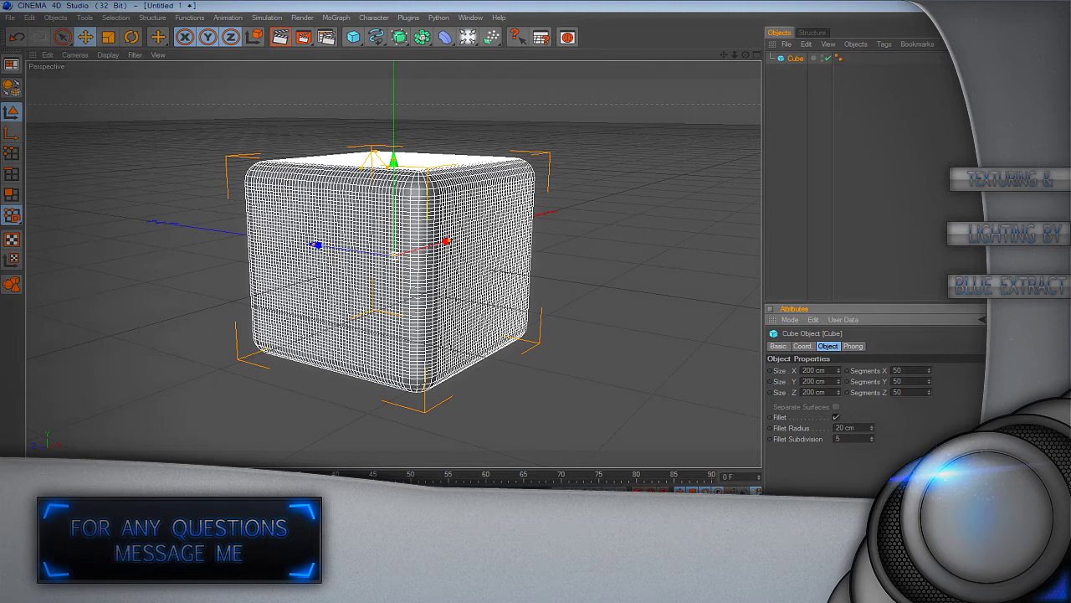
Step: Apply the metal material to the cube with Cubic projection and Seamless enabled, and make the cube editable
{"action": "left_click_drag", "start_coordinate": [33, 535], "coordinate": [376, 277]}
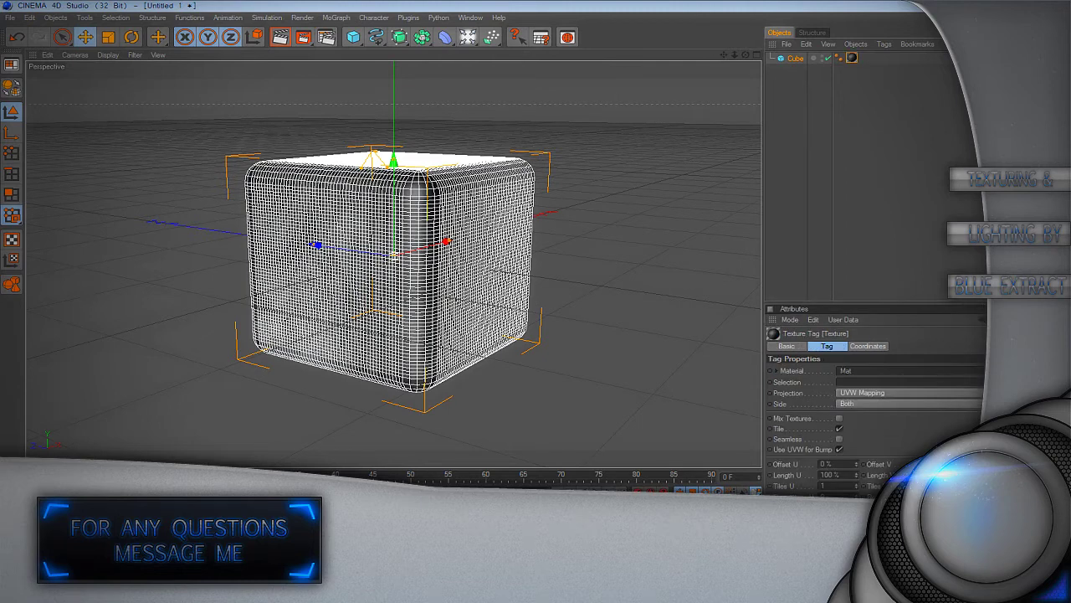
{"action": "left_click", "coordinate": [887, 392]}
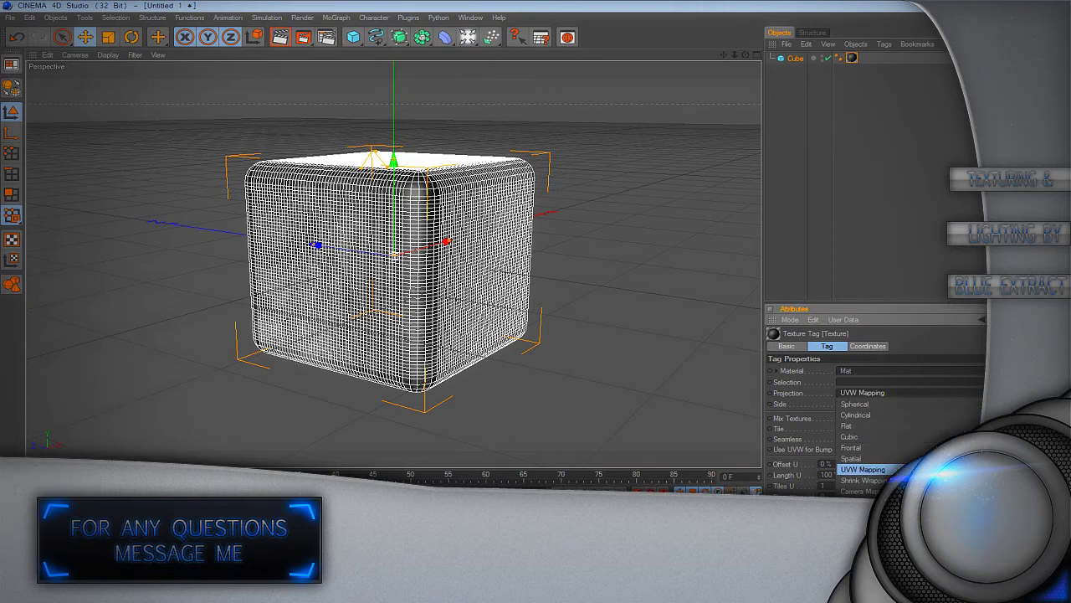
{"action": "left_click", "coordinate": [879, 437]}
{"action": "left_click", "coordinate": [840, 439]}
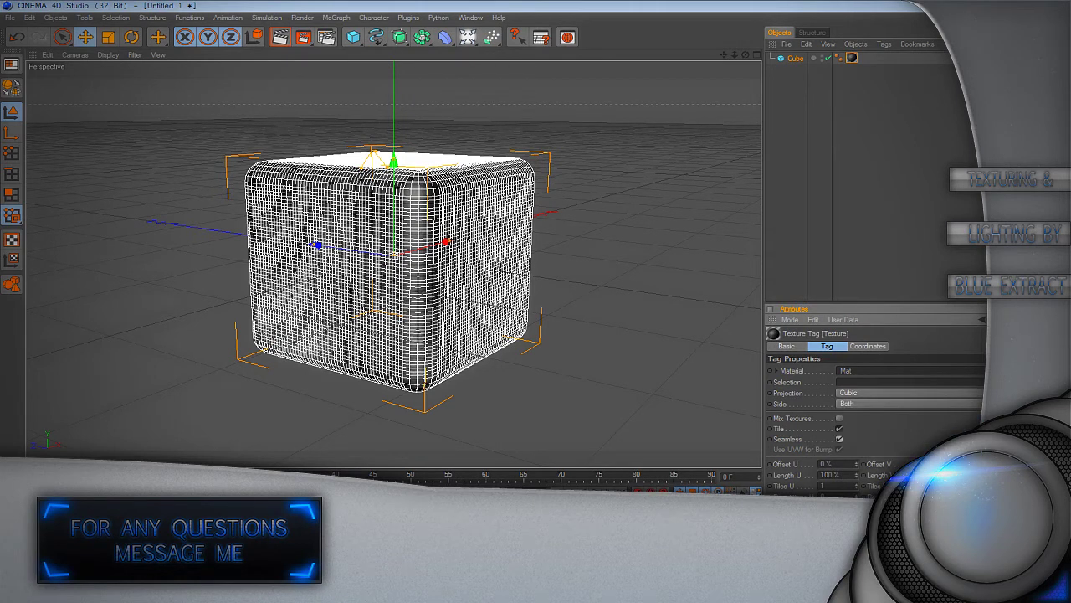
{"action": "left_click", "coordinate": [795, 58]}
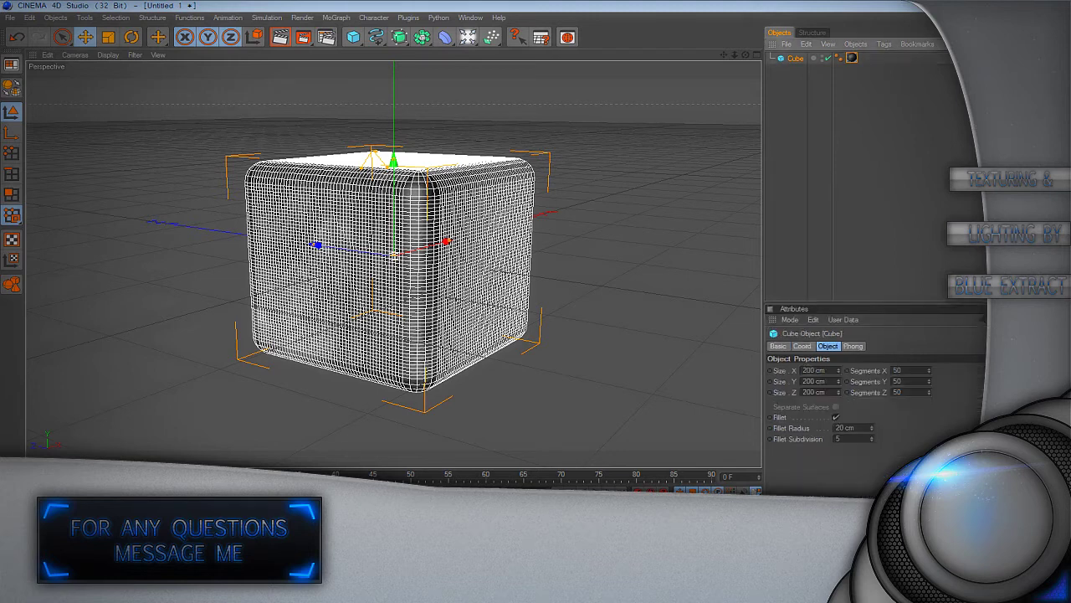
{"action": "key", "text": "c"}
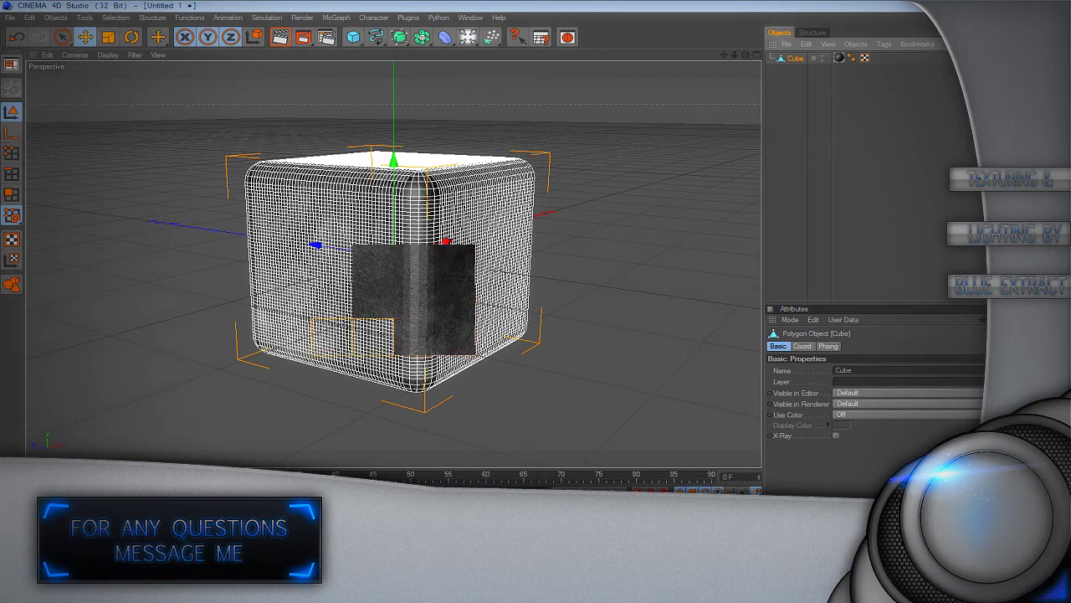
Step: Replace the editable cube with a new parametric cube that has 100 segments in X, Y and Z
{"action": "key", "text": "Delete"}
{"action": "left_click", "coordinate": [353, 37]}
{"action": "left_click", "coordinate": [394, 48]}
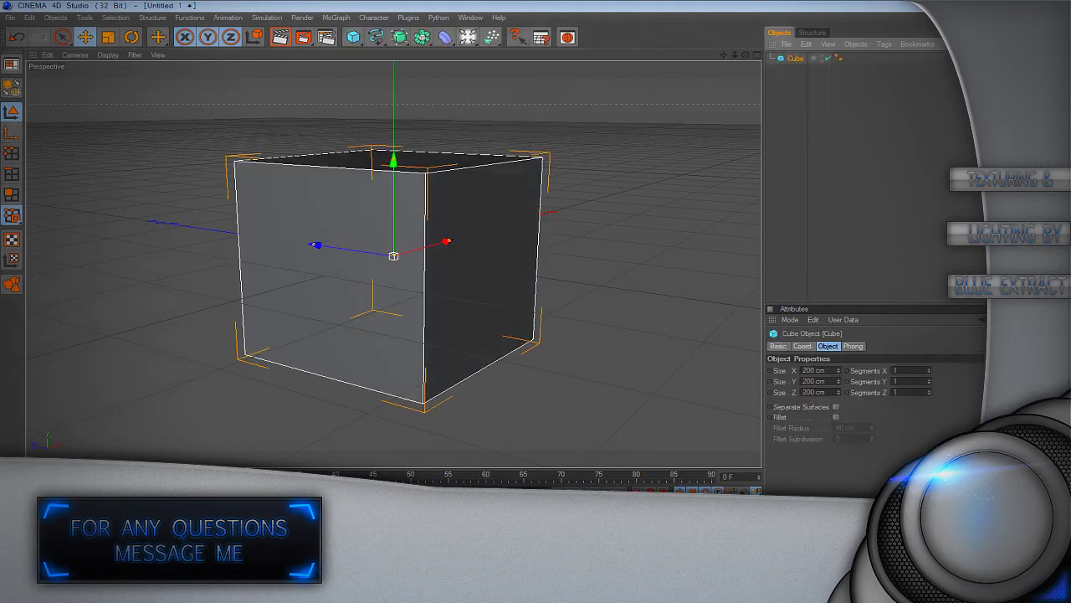
{"action": "double_click", "coordinate": [897, 370]}
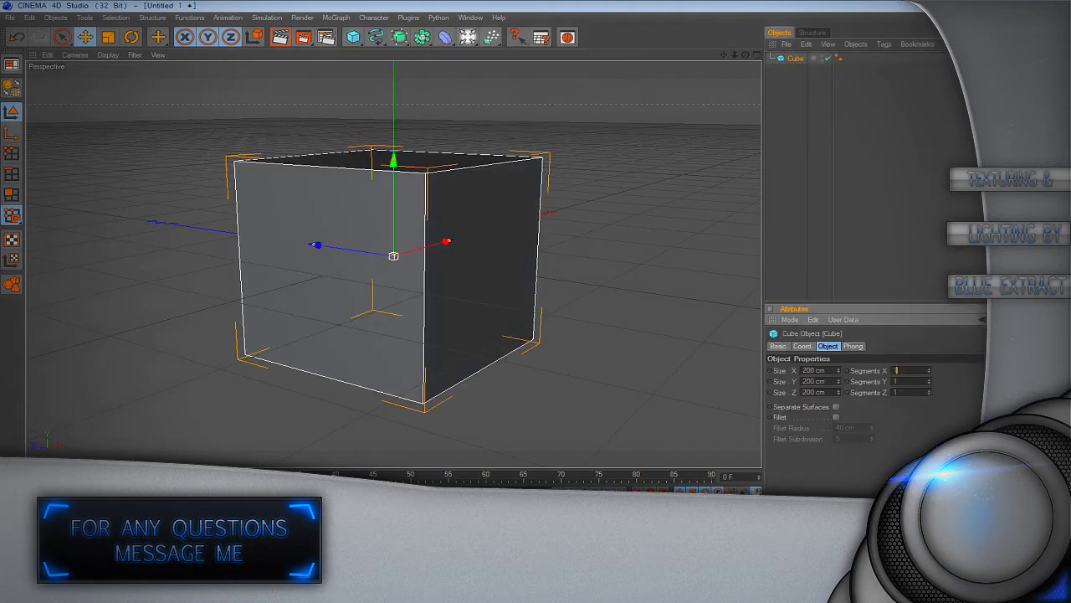
{"action": "type", "text": "100"}
{"action": "key", "text": "Tab"}
{"action": "type", "text": "100"}
{"action": "key", "text": "Tab"}
{"action": "type", "text": "100"}
{"action": "key", "text": "Return"}
Step: Enable Fillet on the new cube and set the fillet radius to 20 cm
{"action": "left_click", "coordinate": [836, 416]}
{"action": "double_click", "coordinate": [845, 428]}
{"action": "type", "text": "25"}
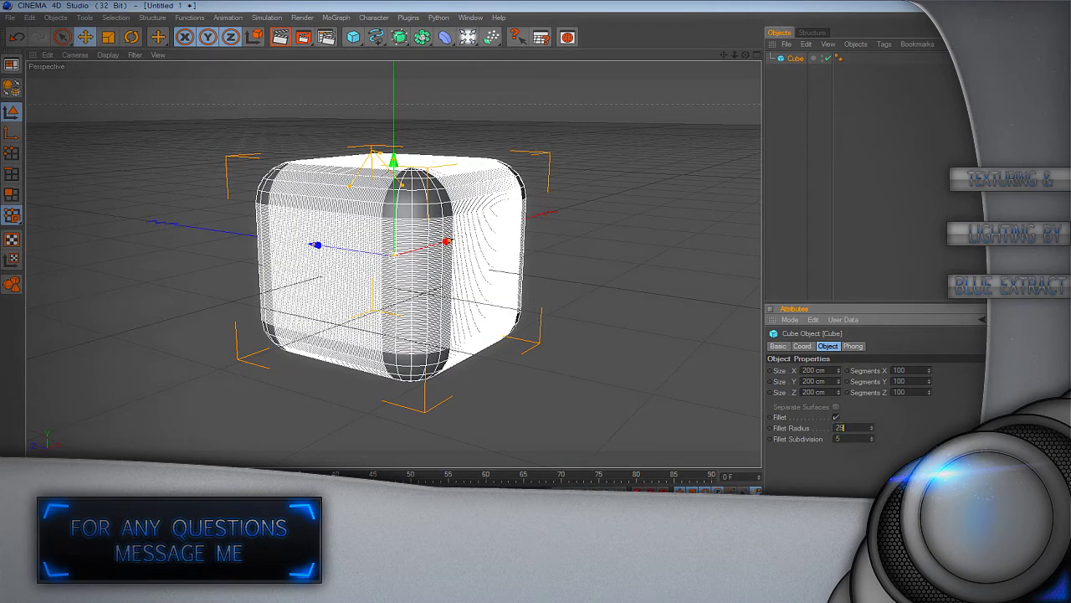
{"action": "key", "text": "BackSpace"}
{"action": "type", "text": "0"}
{"action": "key", "text": "Return"}
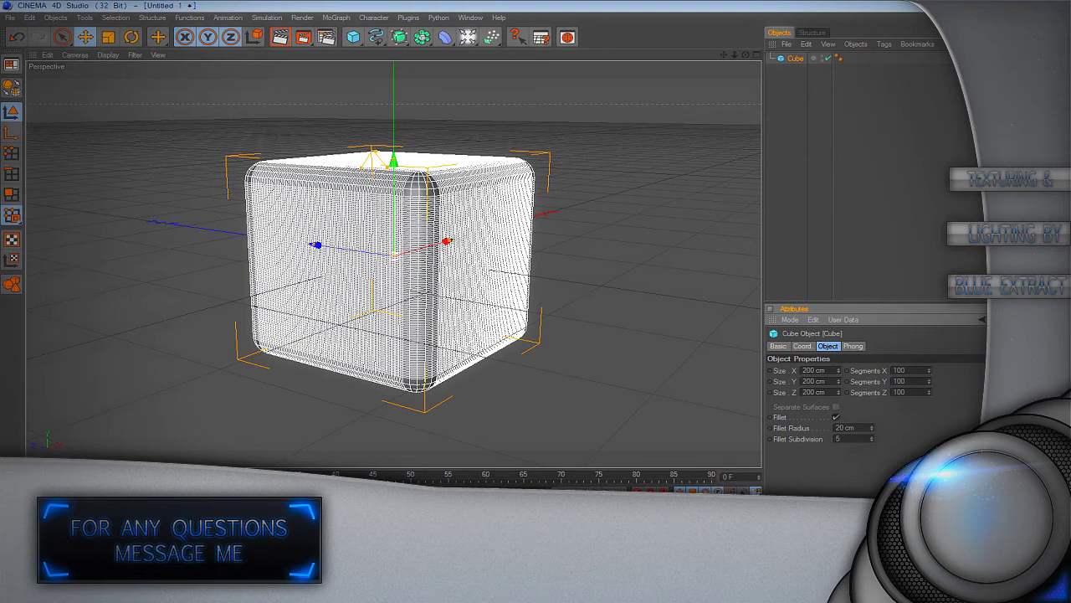
Step: Apply the metal material to the new cube and set its projection to Cubic
{"action": "left_click_drag", "start_coordinate": [51, 535], "coordinate": [795, 59]}
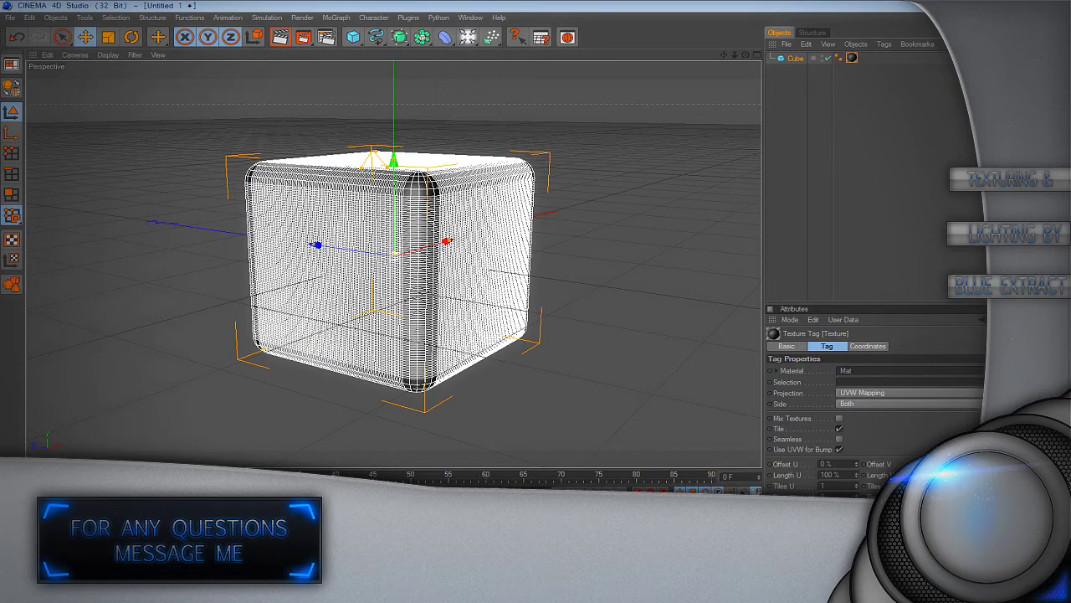
{"action": "left_click", "coordinate": [911, 392]}
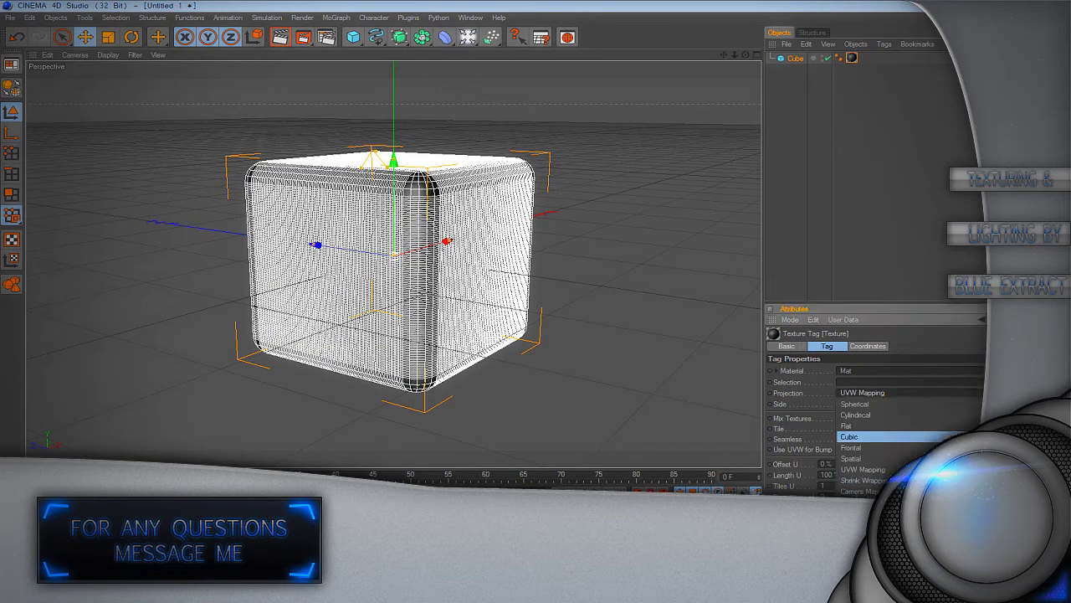
{"action": "left_click", "coordinate": [871, 442]}
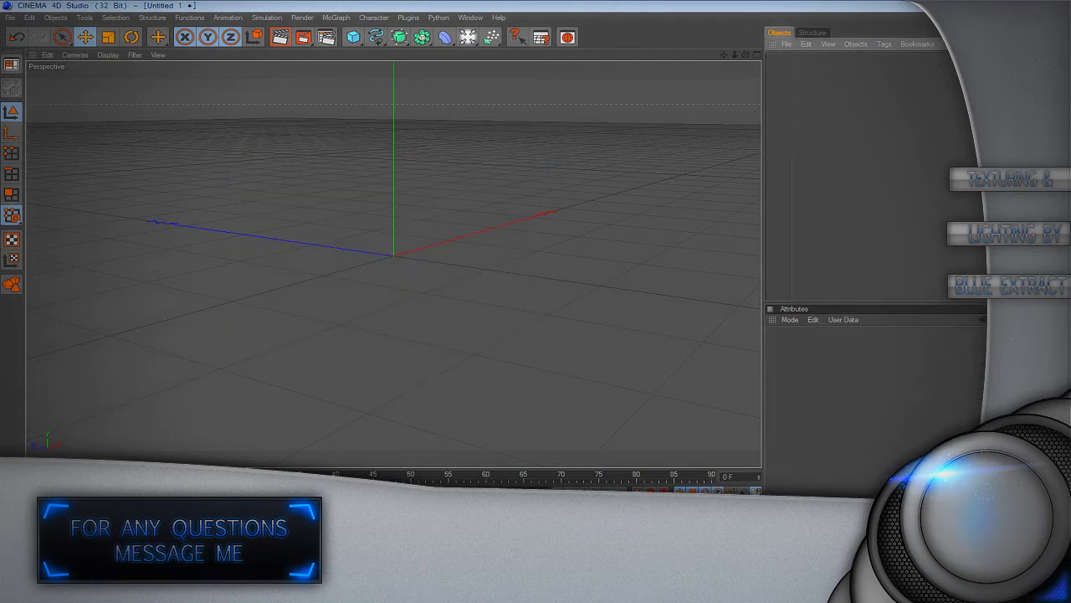
Step: Add a MoText object reading TEST with its alignment set to Middle
{"action": "left_click", "coordinate": [336, 17]}
{"action": "left_click", "coordinate": [352, 140]}
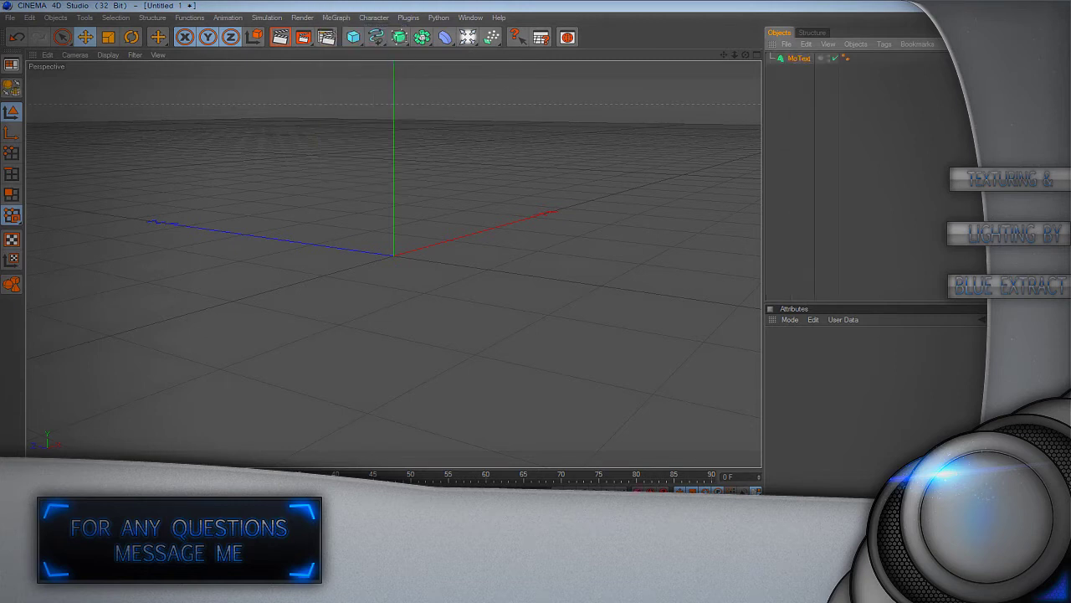
{"action": "double_click", "coordinate": [799, 396]}
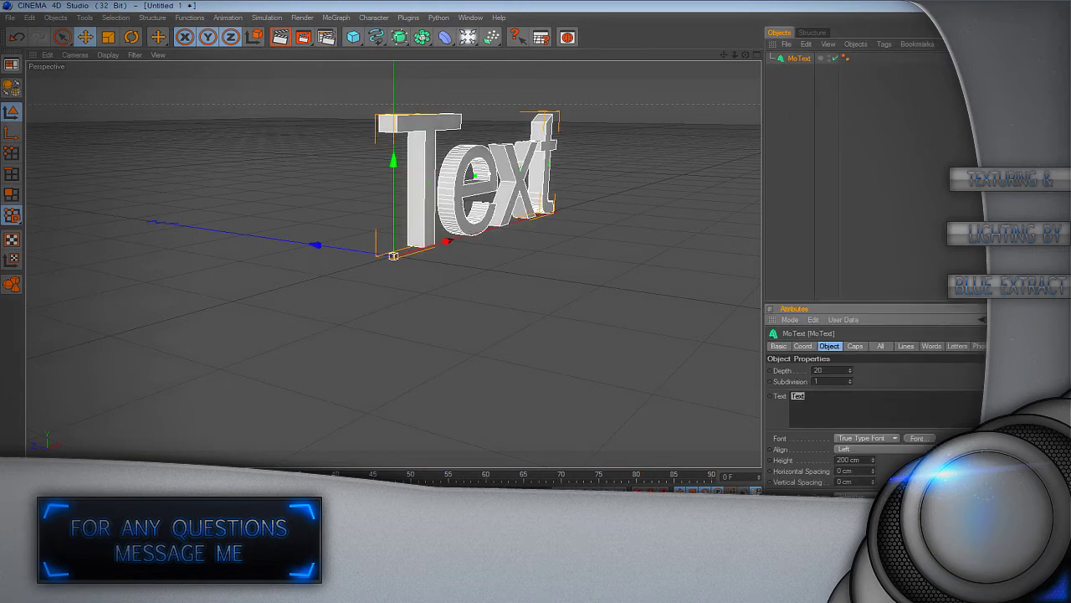
{"action": "type", "text": "TEST"}
{"action": "left_click", "coordinate": [336, 17]}
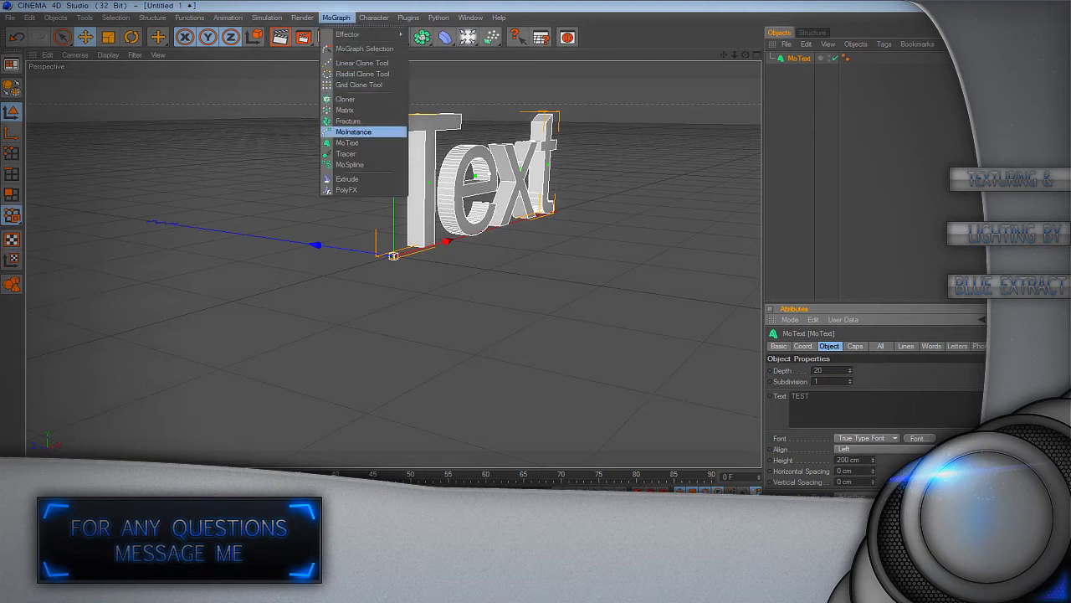
{"action": "key", "text": "Escape"}
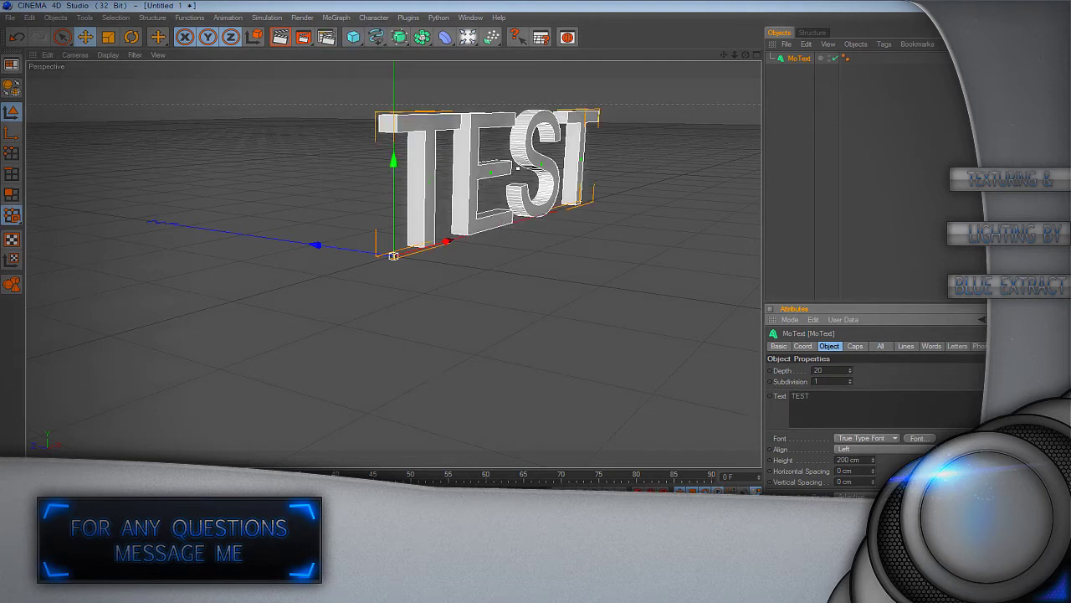
{"action": "left_click", "coordinate": [854, 448]}
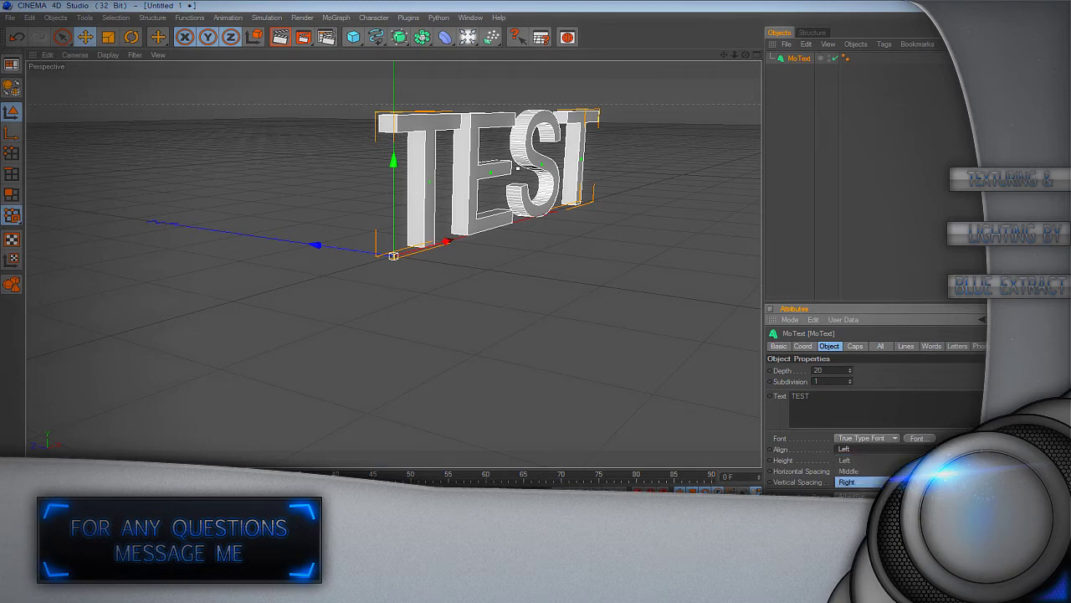
{"action": "left_click", "coordinate": [854, 471]}
Step: Duplicate the TEST text and, in the top view, move the copy 20 cm back along the Z axis
{"action": "left_click_drag", "start_coordinate": [746, 54], "coordinate": [658, 28]}
{"action": "scroll", "coordinate": [393, 264], "scroll_direction": "down", "scroll_amount": 4}
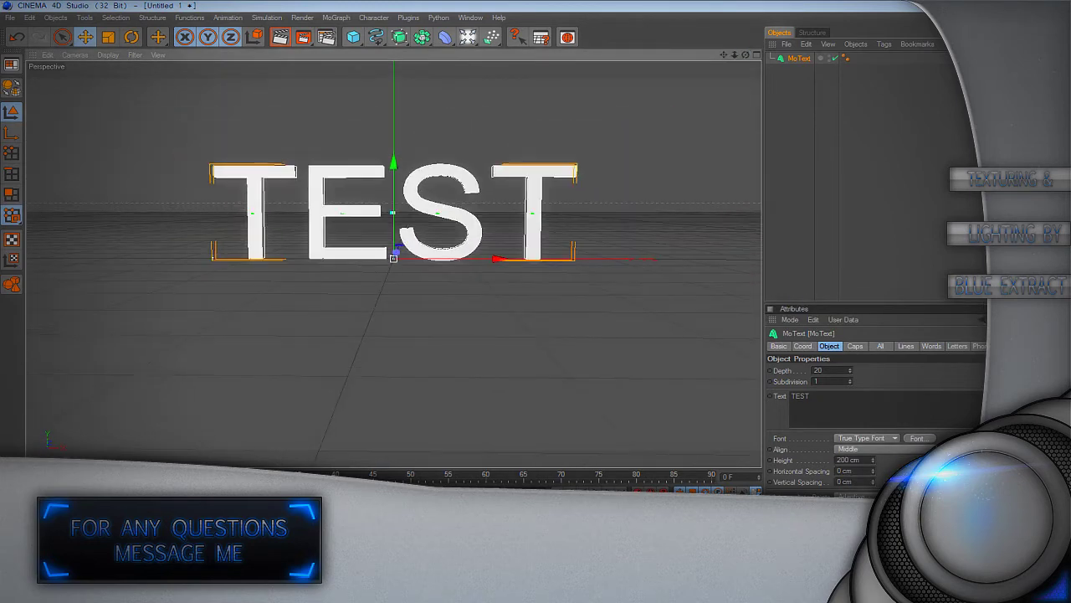
{"action": "key", "text": "F5"}
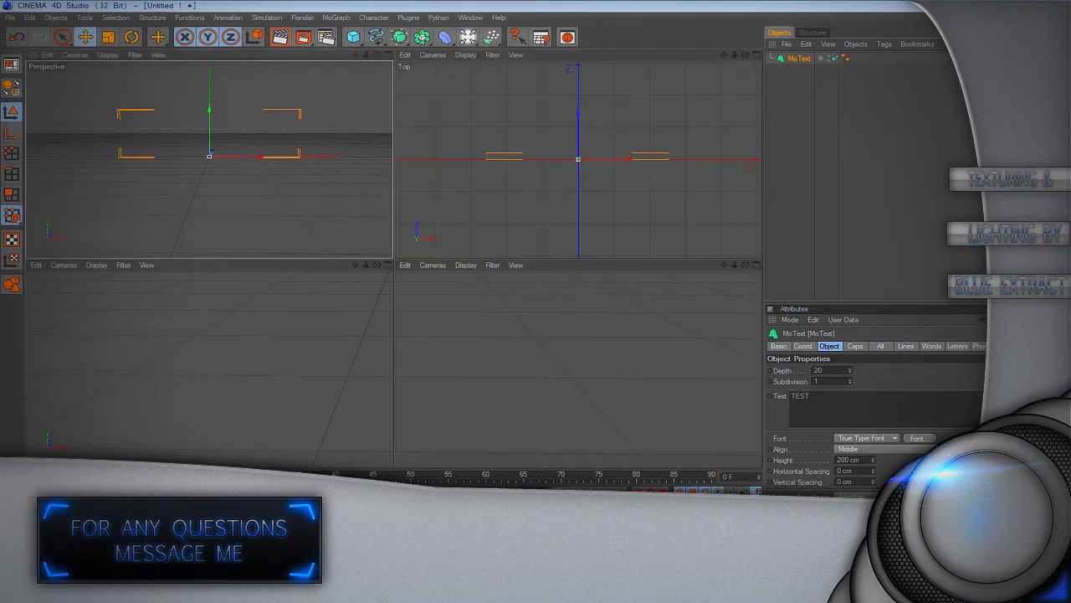
{"action": "key", "text": "F2"}
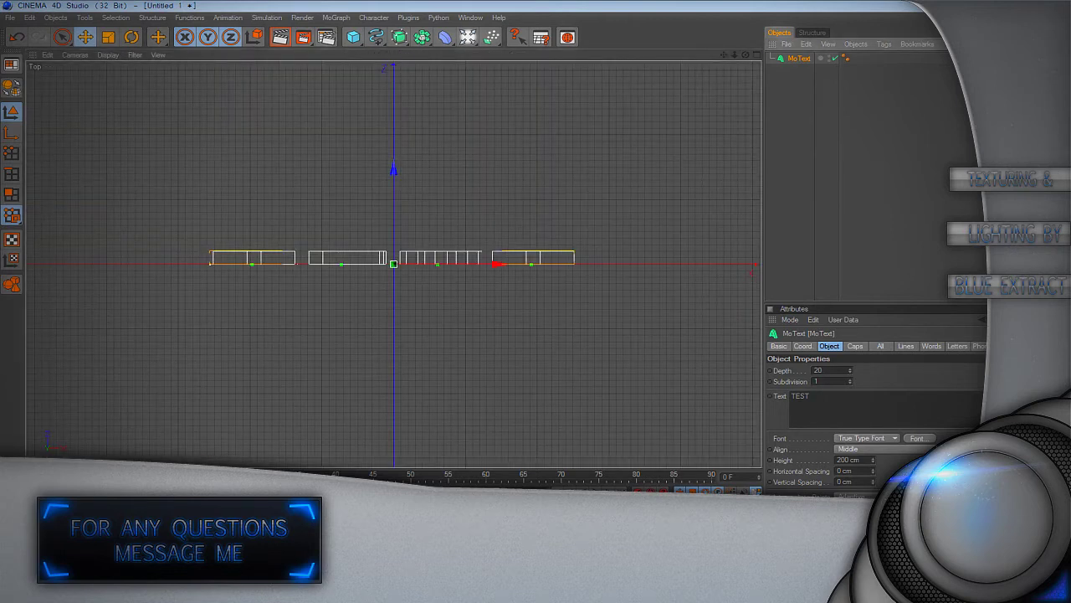
{"action": "key", "text": "ctrl+c"}
{"action": "key", "text": "ctrl+v"}
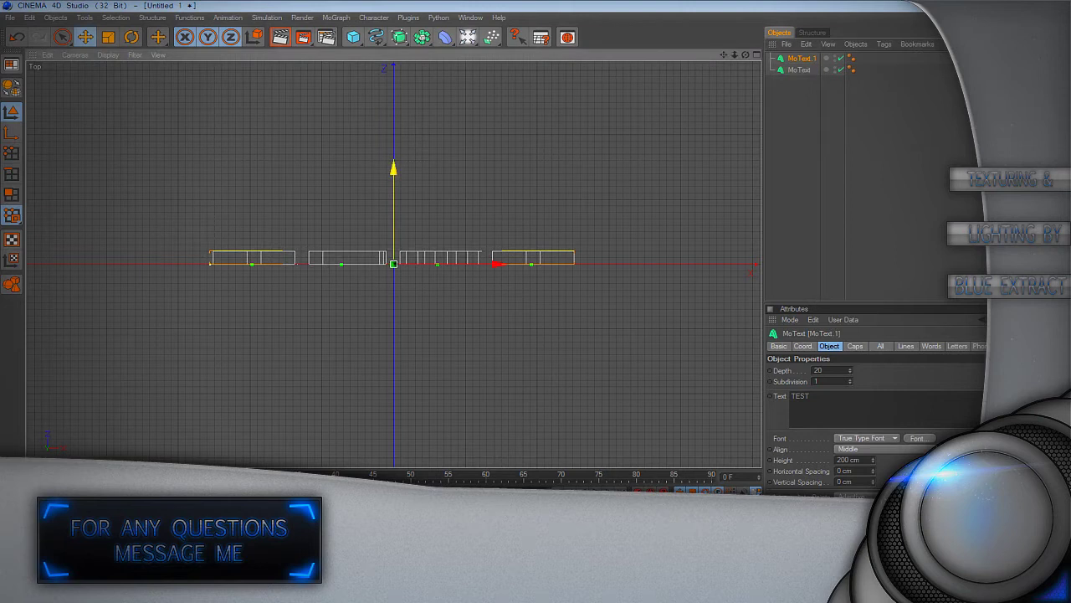
{"action": "left_click_drag", "start_coordinate": [500, 263], "coordinate": [513, 264]}
{"action": "key", "text": "ctrl+z"}
{"action": "left_click_drag", "start_coordinate": [393, 169], "coordinate": [393, 157]}
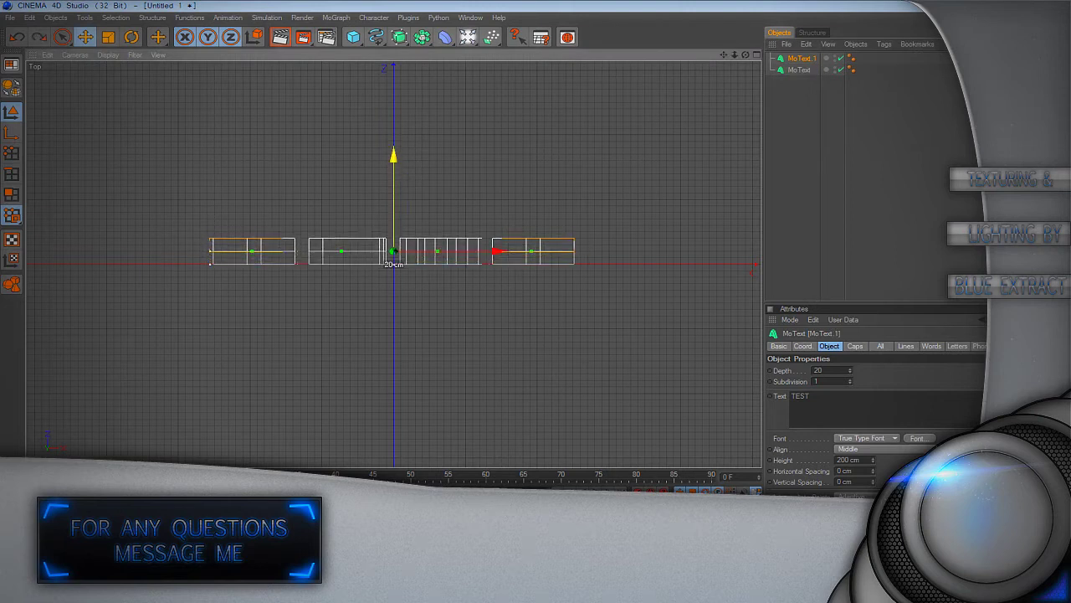
Step: Set both the start and end caps of the text copy to Fillet Cap
{"action": "left_click", "coordinate": [855, 346]}
{"action": "left_click", "coordinate": [863, 370]}
{"action": "left_click", "coordinate": [834, 413]}
{"action": "left_click", "coordinate": [862, 403]}
{"action": "left_click", "coordinate": [835, 447]}
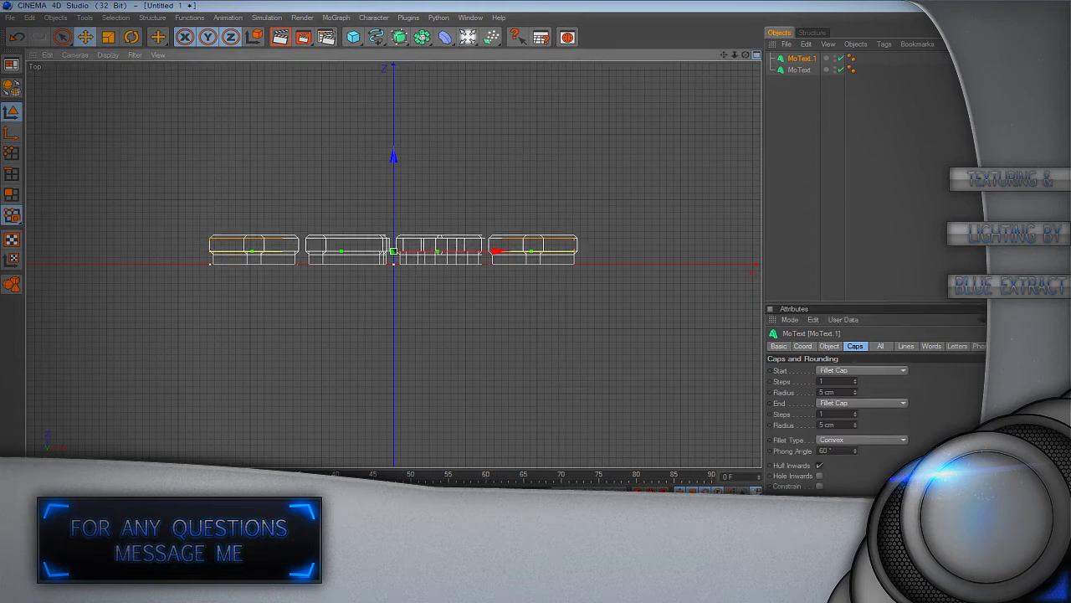
Step: Apply the metal material to the original TEST text and render a preview from the front view
{"action": "key", "text": "F5"}
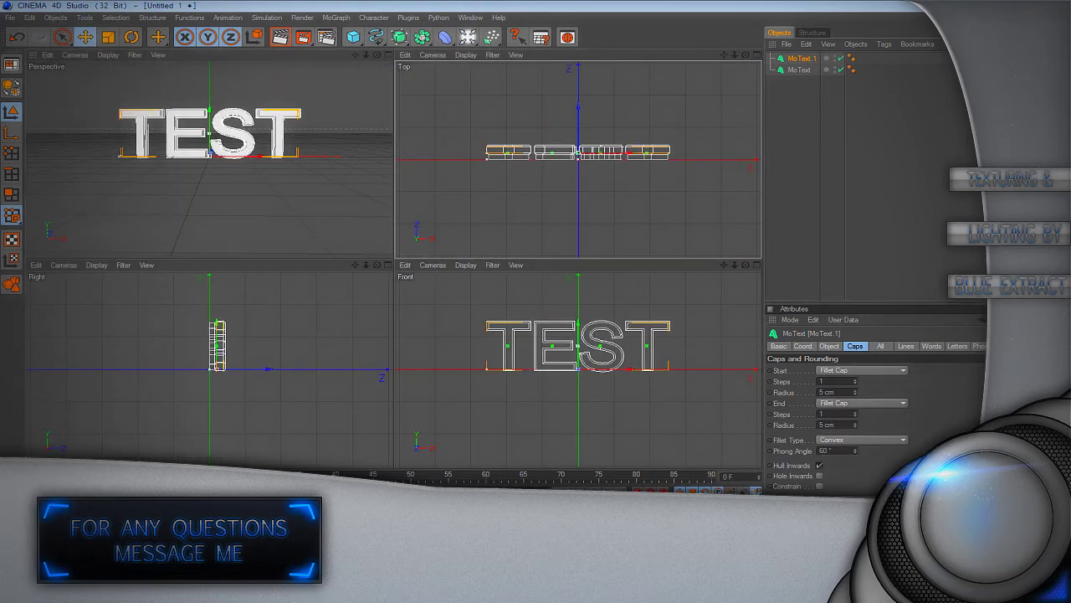
{"action": "key", "text": "F4"}
{"action": "left_click_drag", "start_coordinate": [724, 56], "coordinate": [730, 85]}
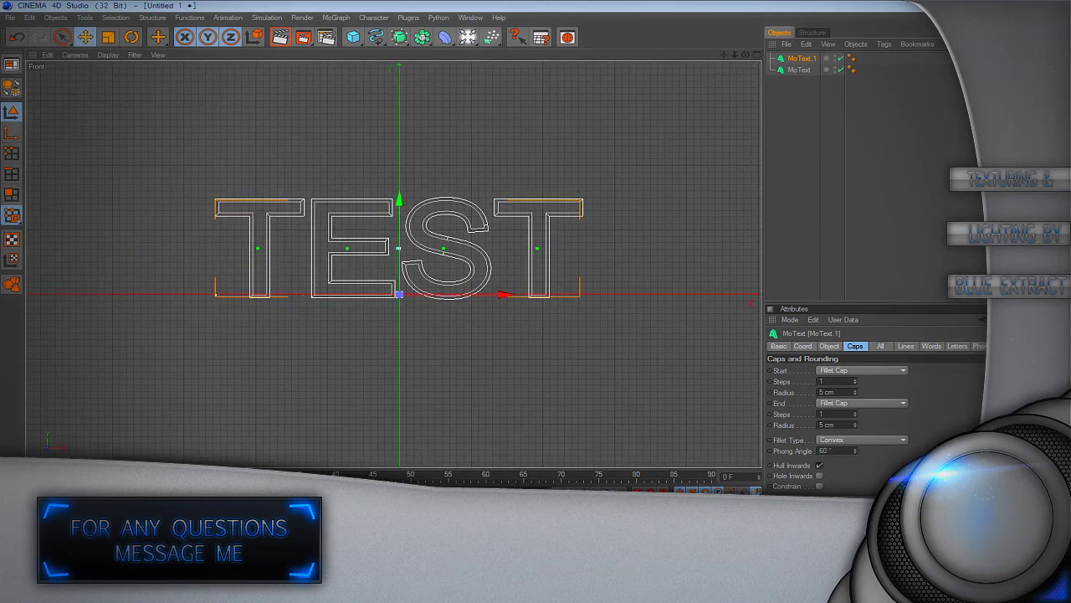
{"action": "left_click_drag", "start_coordinate": [42, 535], "coordinate": [799, 70]}
{"action": "left_click", "coordinate": [799, 71]}
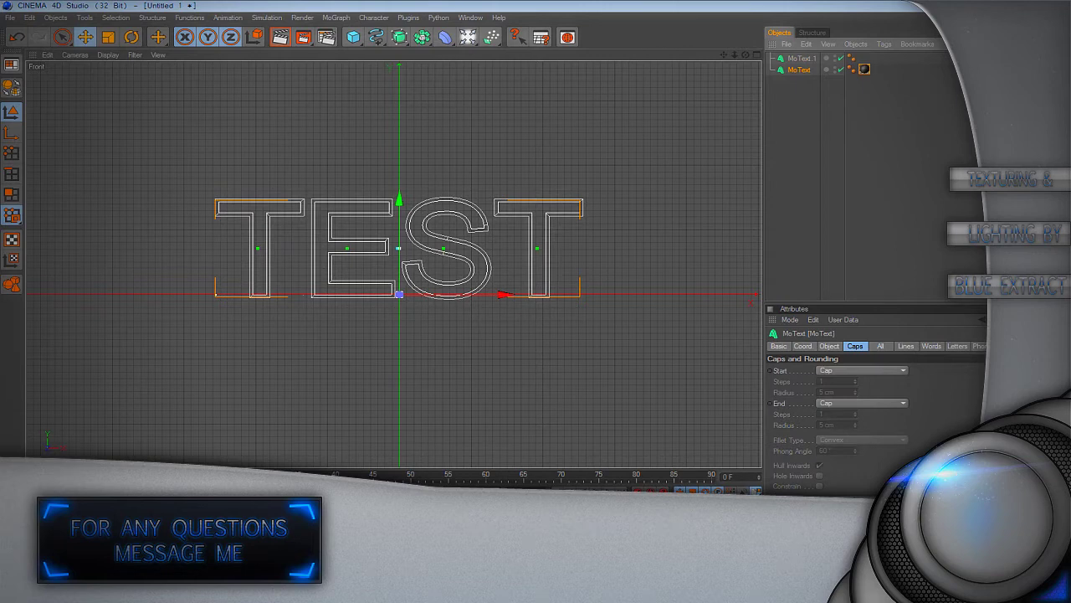
{"action": "key", "text": "ctrl+r"}
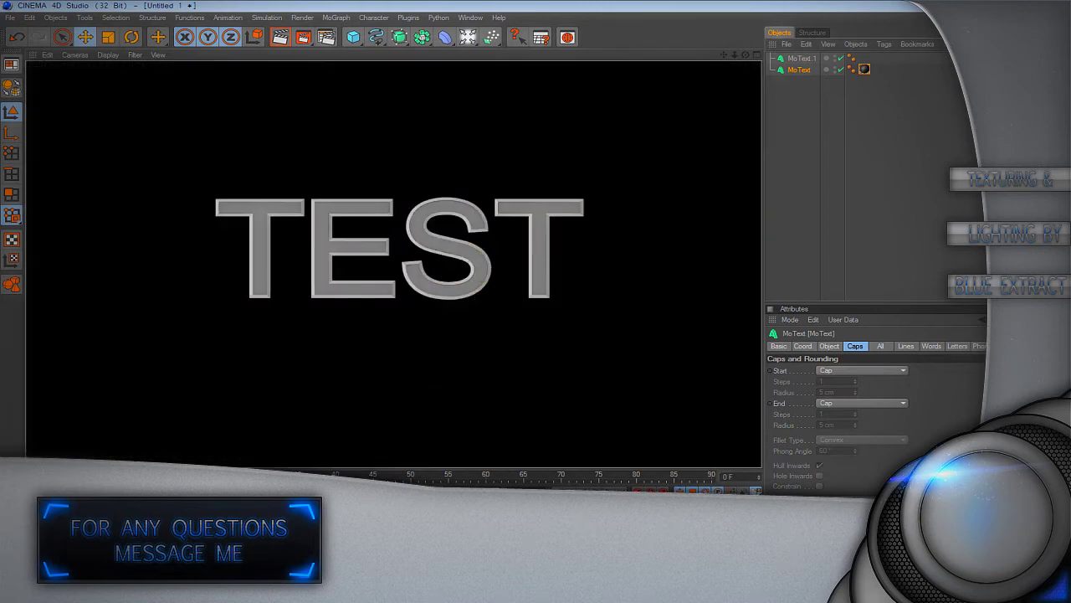
Step: Try the metal material on the fillet-capped text copy, inspect it at an angle in perspective, and remove it from the copy
{"action": "left_click_drag", "start_coordinate": [41, 536], "coordinate": [802, 58]}
{"action": "left_click", "coordinate": [802, 59]}
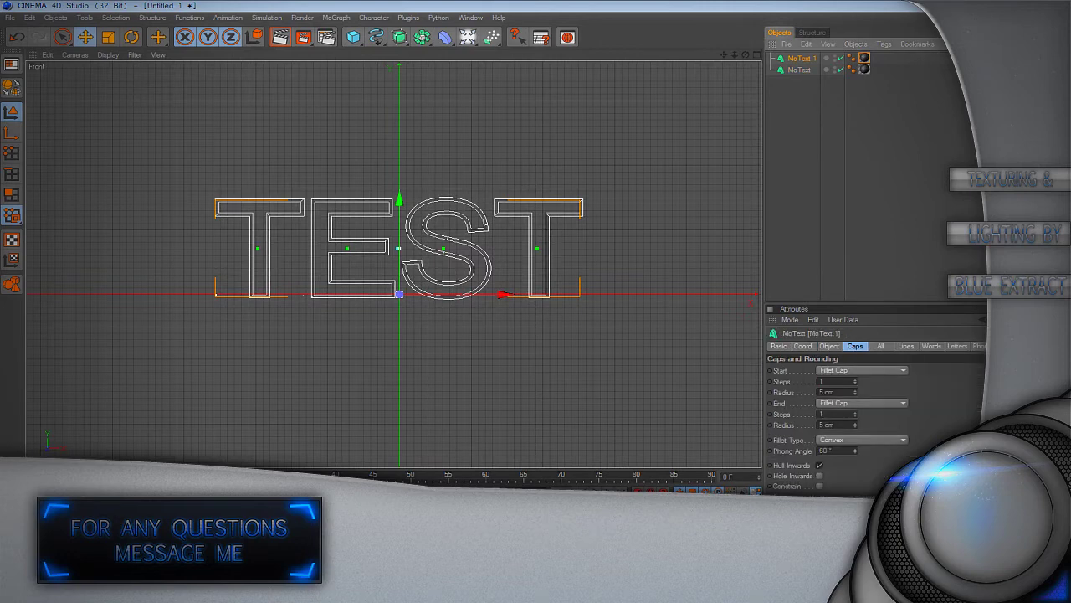
{"action": "key", "text": "F5"}
{"action": "left_click", "coordinate": [378, 54]}
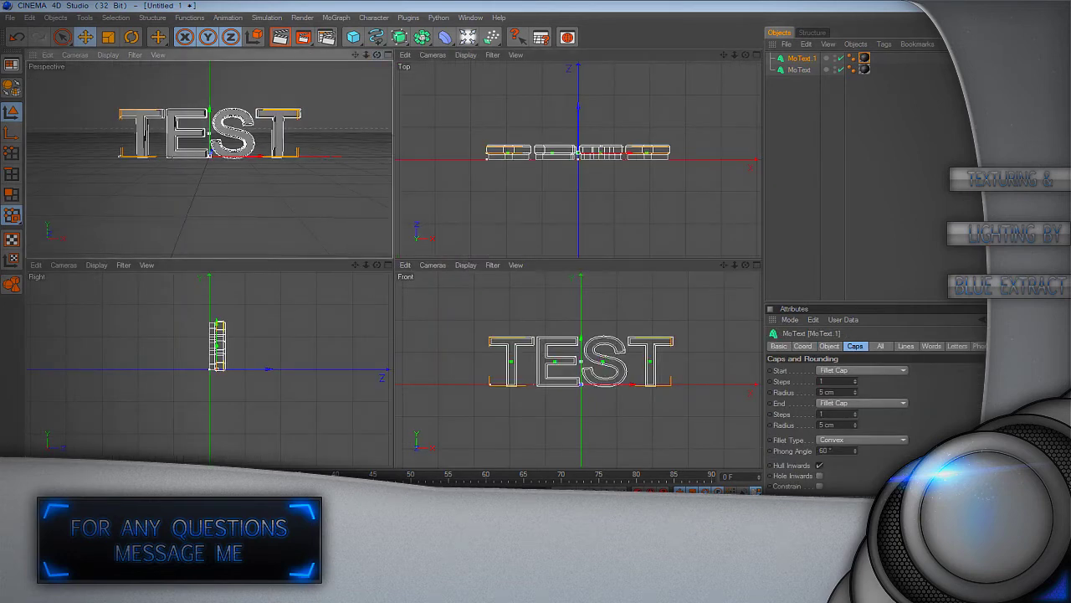
{"action": "key", "text": "F1"}
{"action": "scroll", "coordinate": [393, 264], "scroll_direction": "up", "scroll_amount": 3}
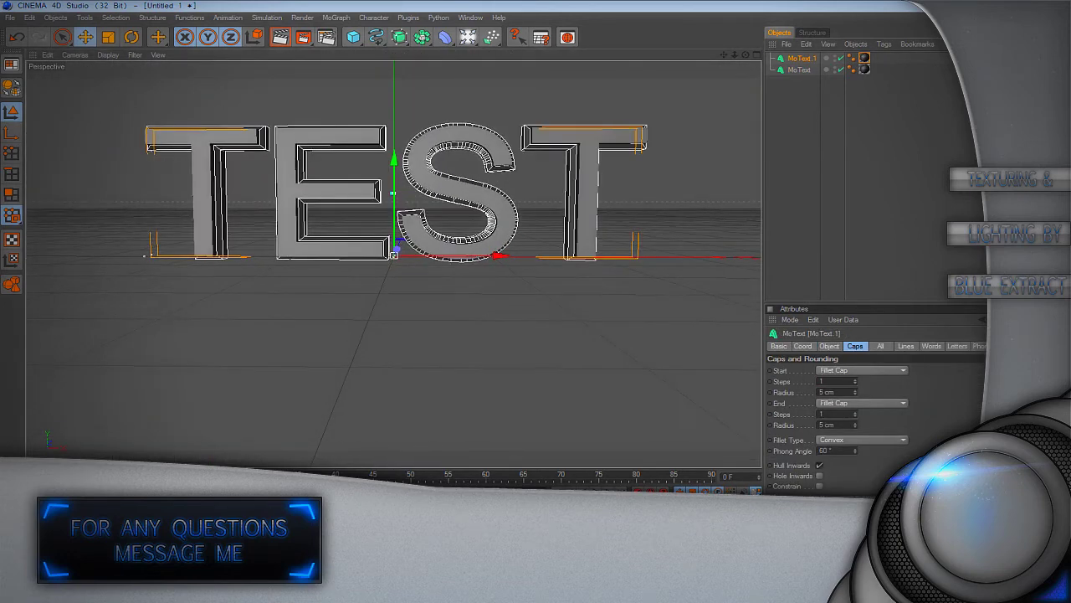
{"action": "left_click_drag", "start_coordinate": [393, 264], "coordinate": [449, 323], "text": "alt"}
{"action": "left_click_drag", "start_coordinate": [375, 204], "coordinate": [373, 199]}
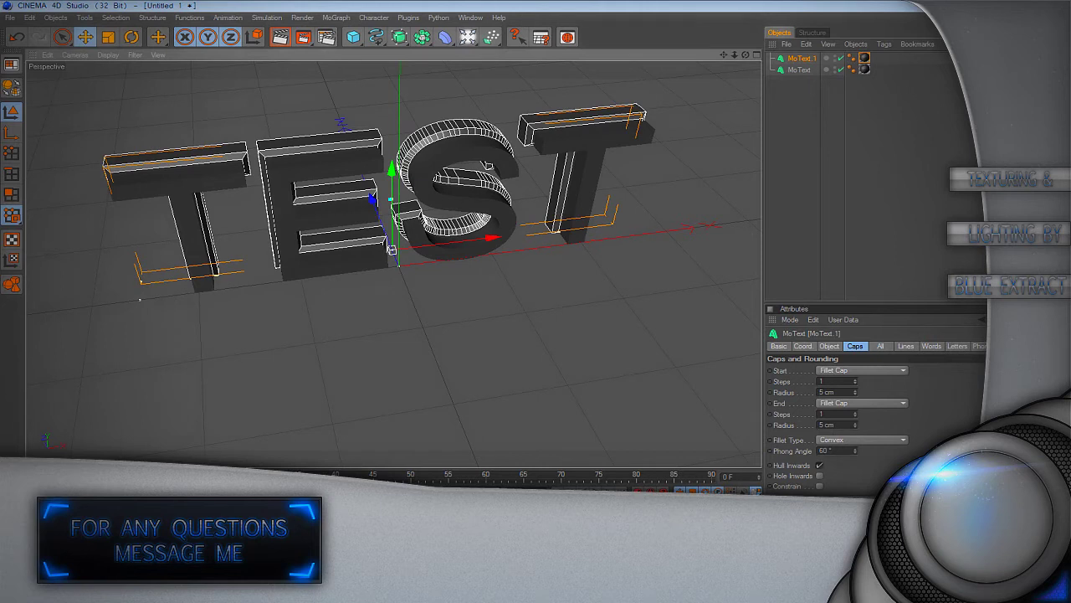
{"action": "left_click", "coordinate": [864, 57]}
{"action": "key", "text": "Delete"}
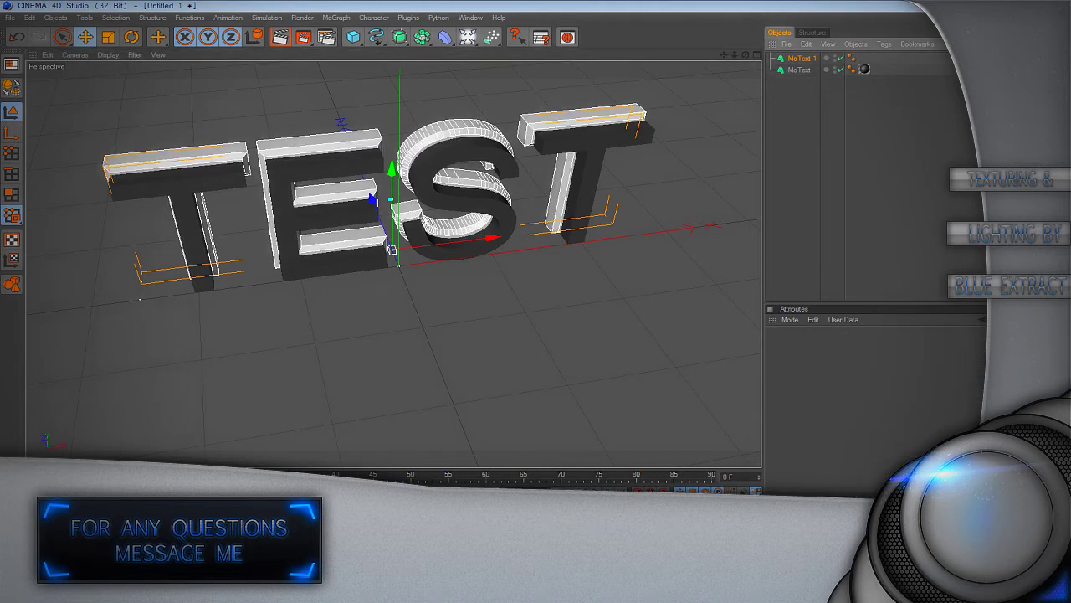
Step: Set the original text's material to Cubic projection with Seamless enabled and render a preview
{"action": "left_click", "coordinate": [865, 69]}
{"action": "left_click", "coordinate": [871, 393]}
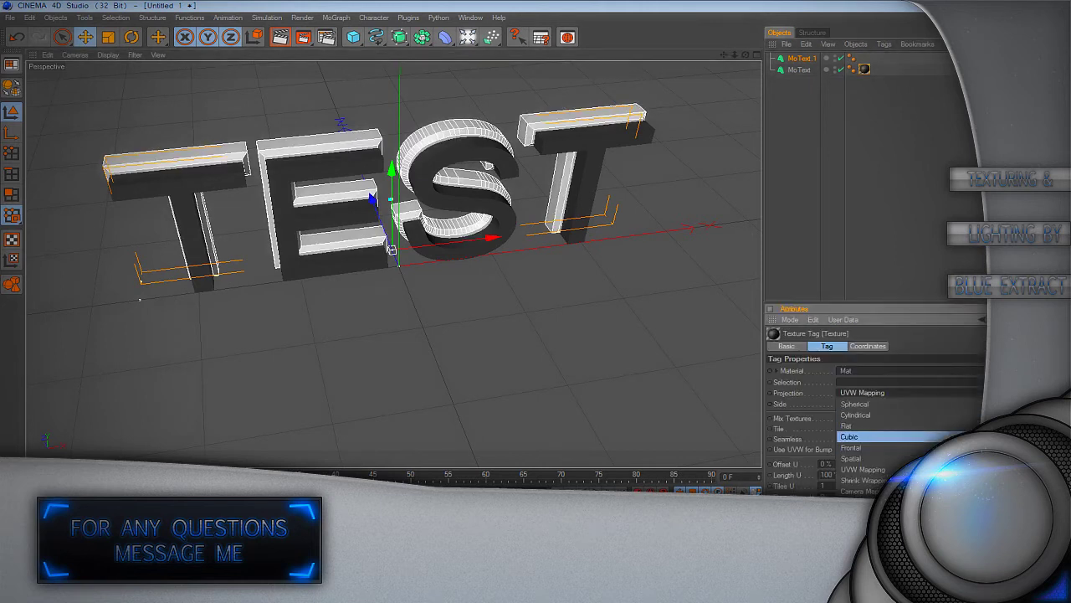
{"action": "left_click", "coordinate": [863, 441]}
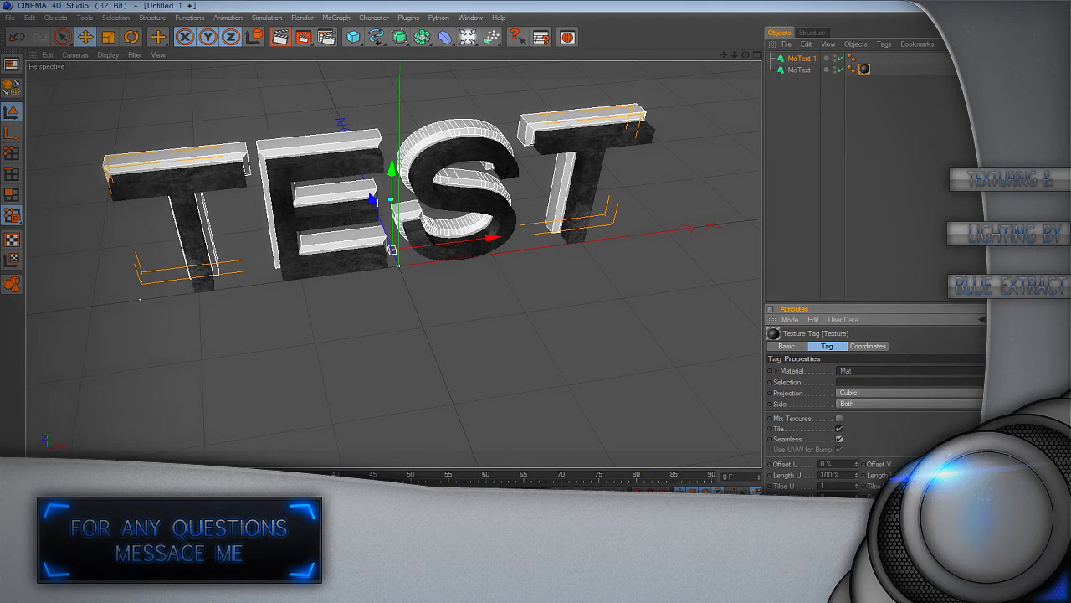
{"action": "left_click", "coordinate": [280, 37]}
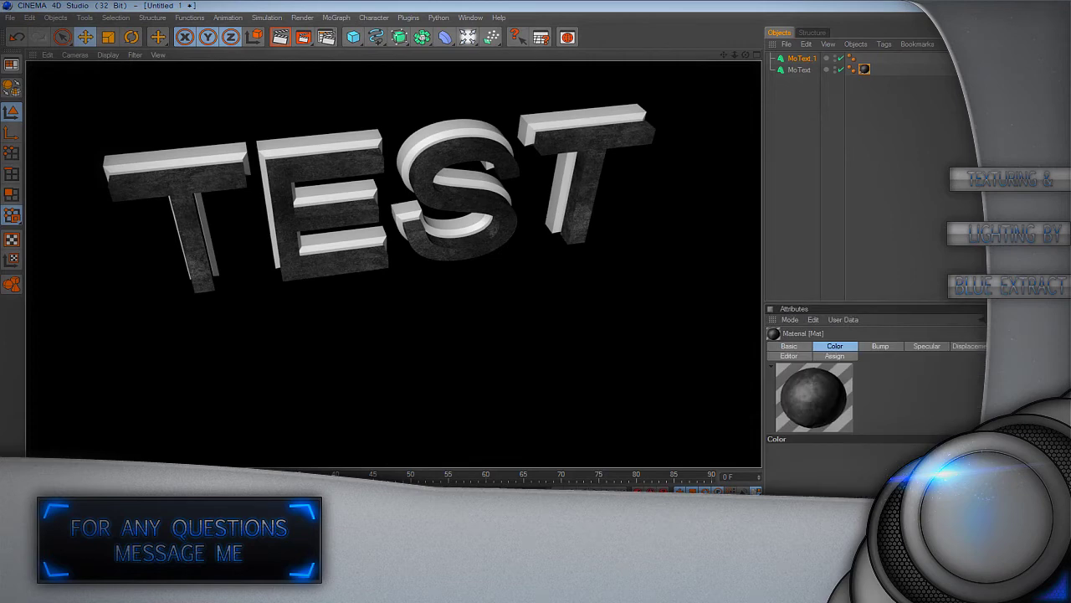
Step: Add the gradient PSD image as a layer in the metal material's color texture and render a preview
{"action": "double_click", "coordinate": [865, 69]}
{"action": "left_click", "coordinate": [207, 198]}
{"action": "left_click", "coordinate": [460, 166]}
{"action": "left_click", "coordinate": [295, 209]}
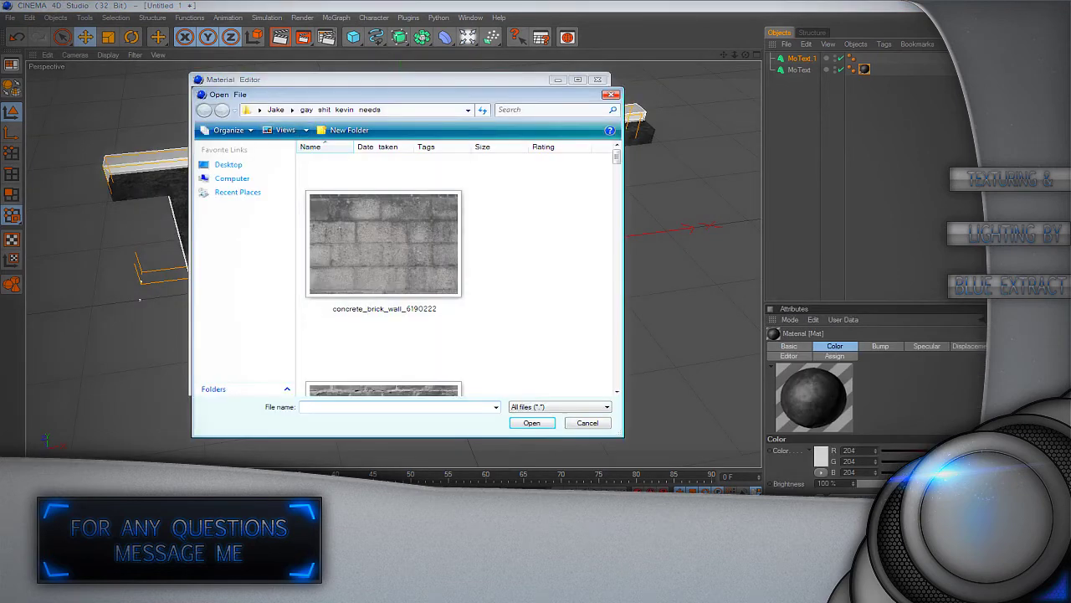
{"action": "left_click", "coordinate": [276, 110]}
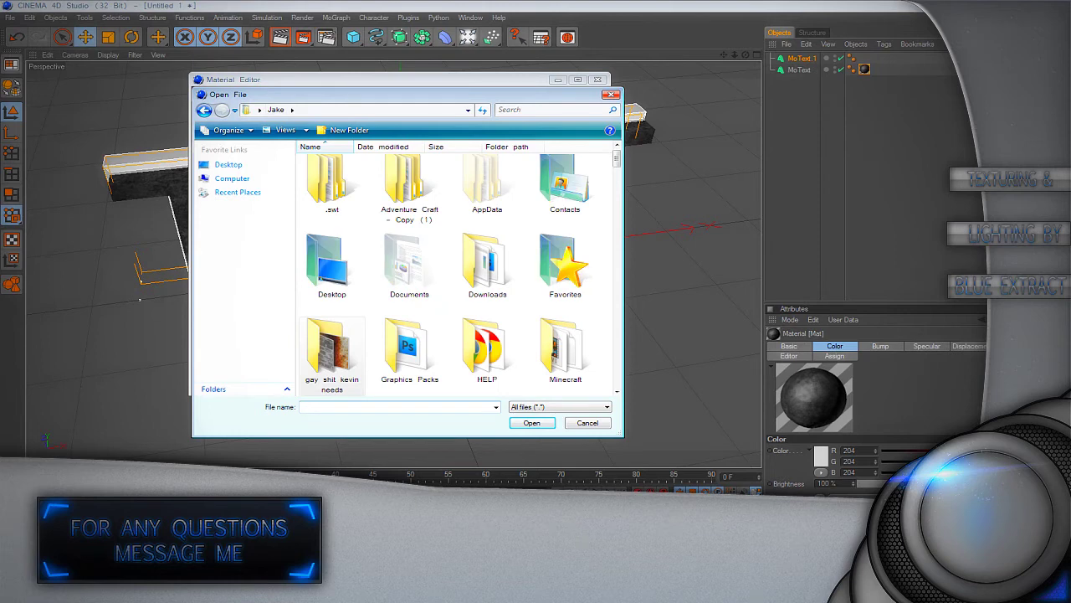
{"action": "type", "text": "gra"}
{"action": "key", "text": "Down"}
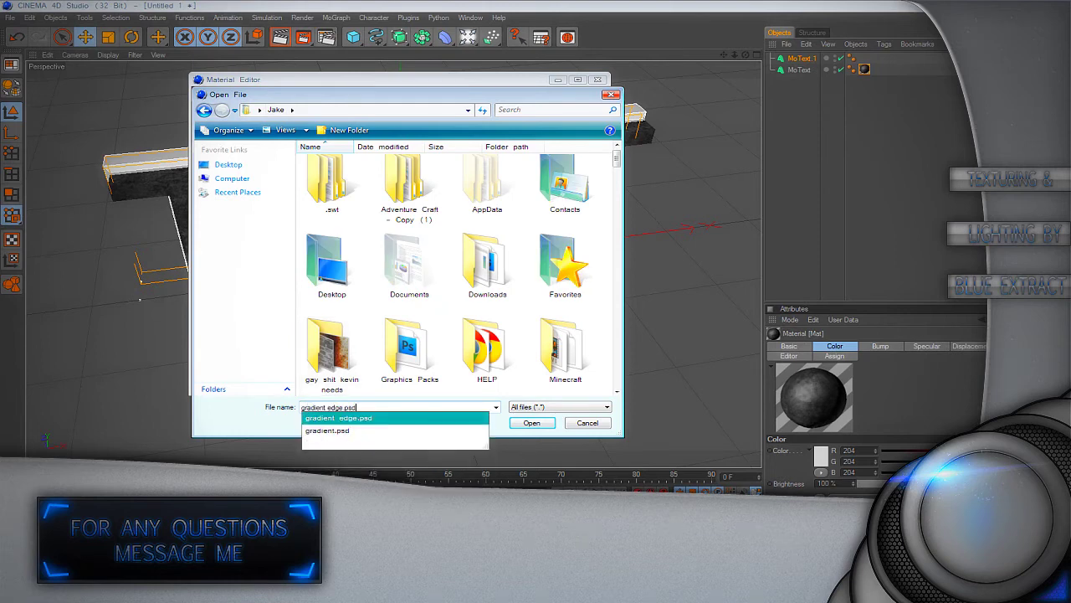
{"action": "key", "text": "Return"}
{"action": "key", "text": "Return"}
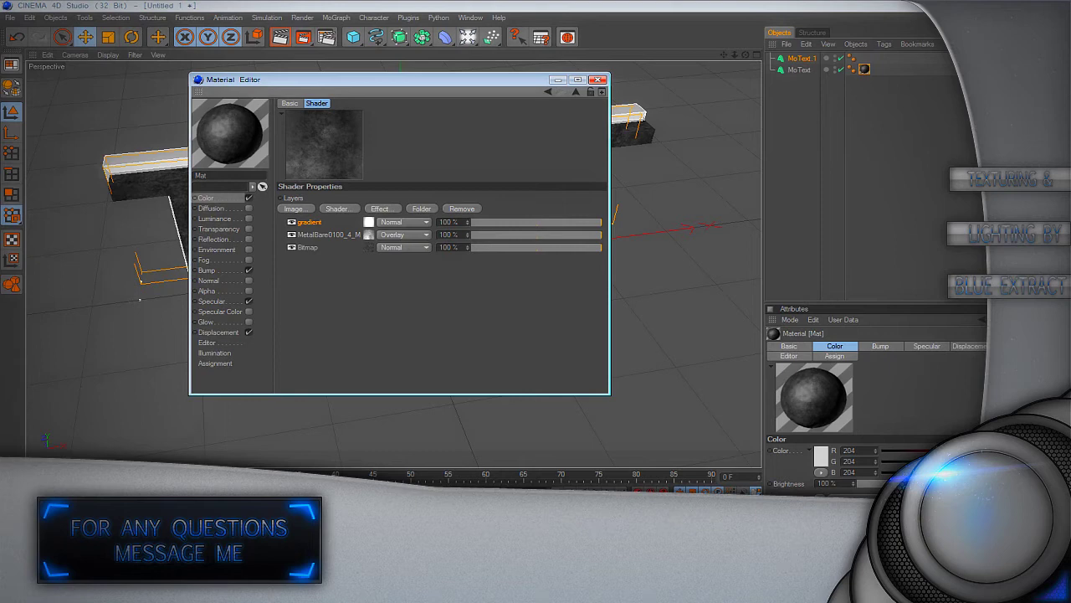
{"action": "left_click", "coordinate": [599, 79]}
{"action": "left_click", "coordinate": [280, 37]}
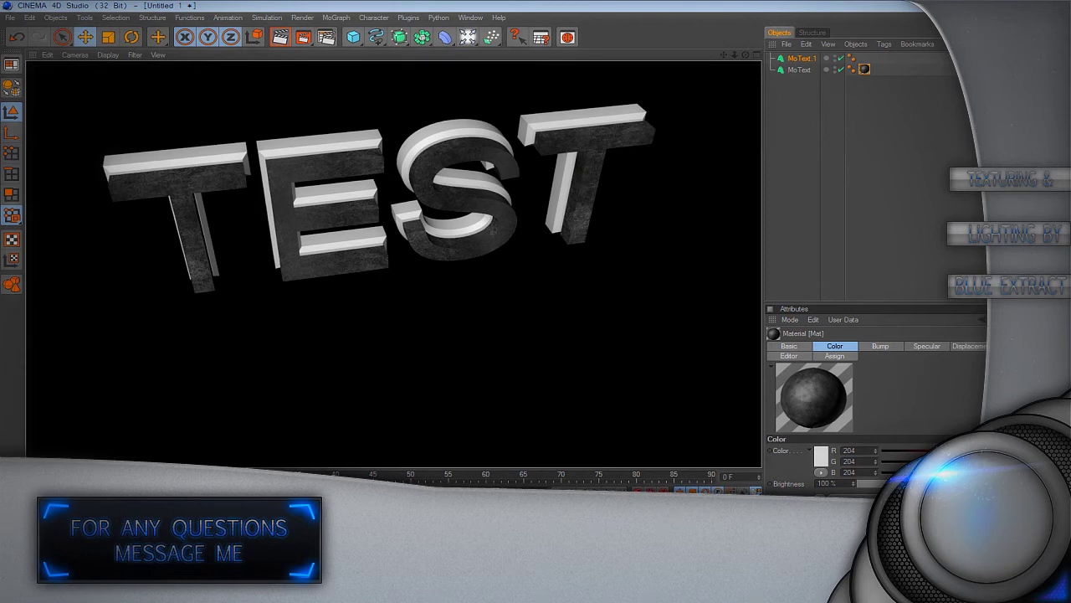
Step: Add the Depth of Field and Ambient Occlusion effects to the render settings
{"action": "left_click", "coordinate": [326, 36]}
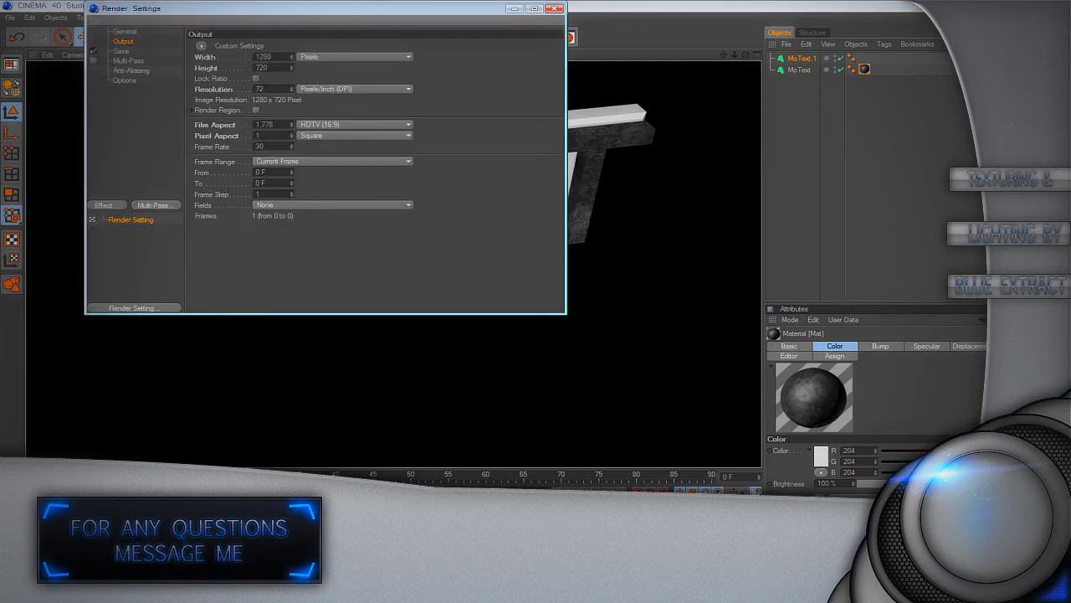
{"action": "left_click", "coordinate": [125, 80]}
{"action": "left_click", "coordinate": [121, 205]}
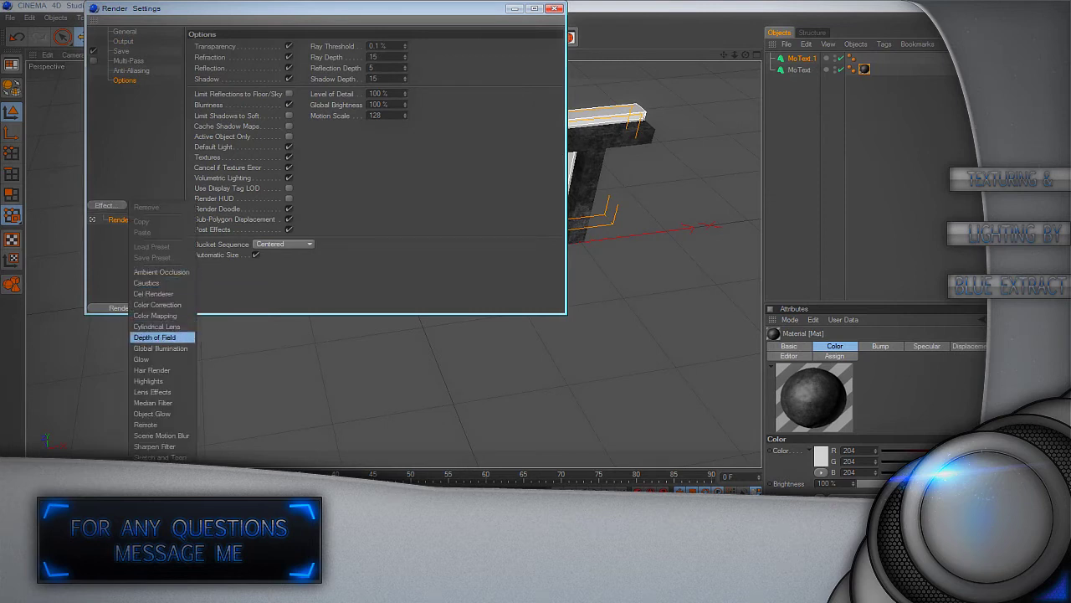
{"action": "left_click", "coordinate": [155, 336]}
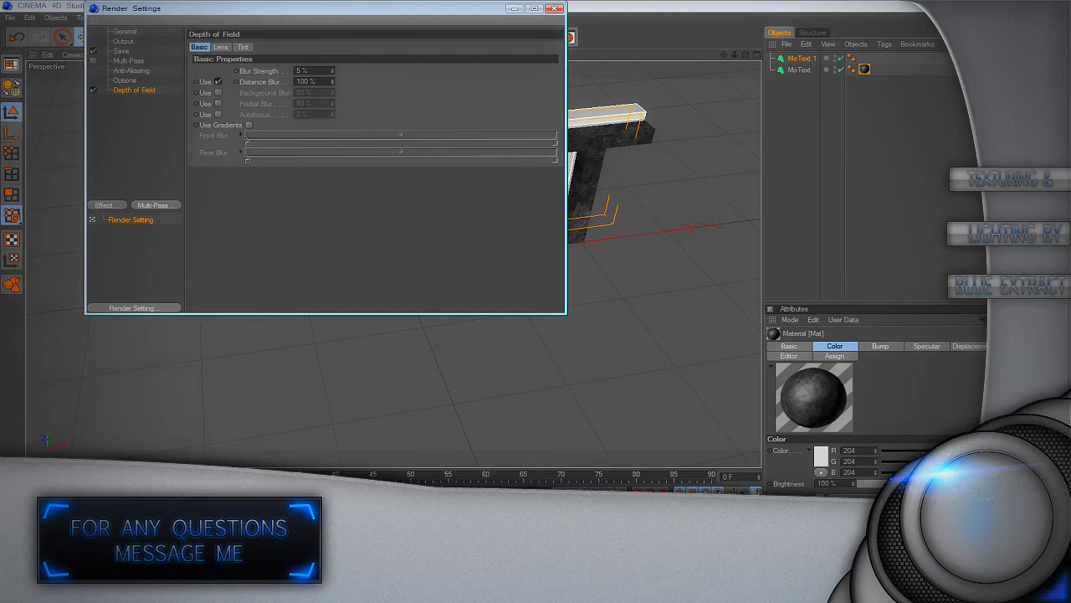
{"action": "left_click", "coordinate": [105, 205]}
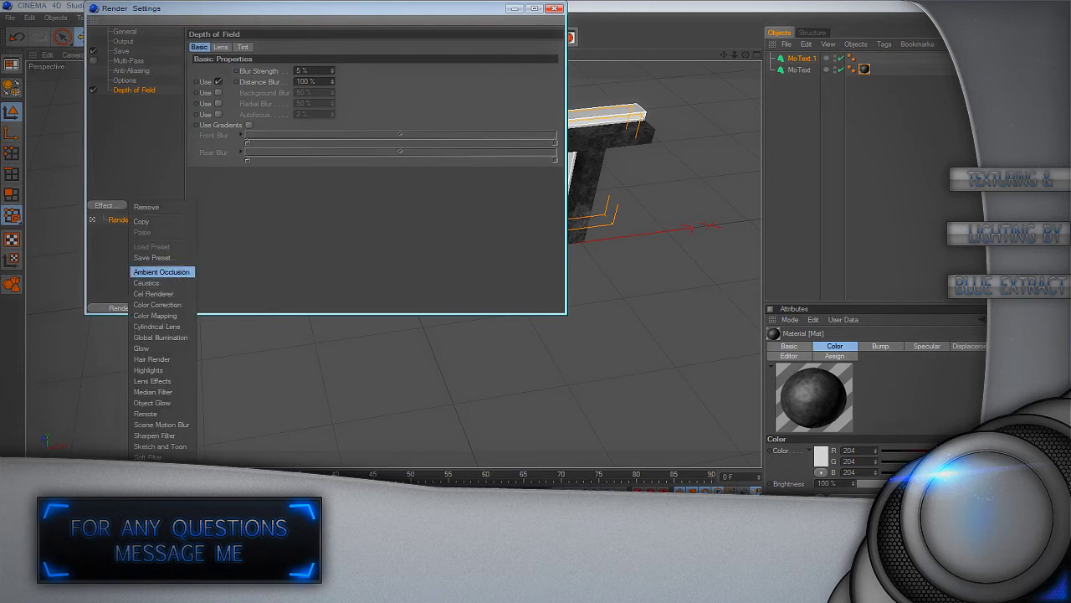
{"action": "left_click", "coordinate": [157, 271]}
{"action": "left_click", "coordinate": [554, 8]}
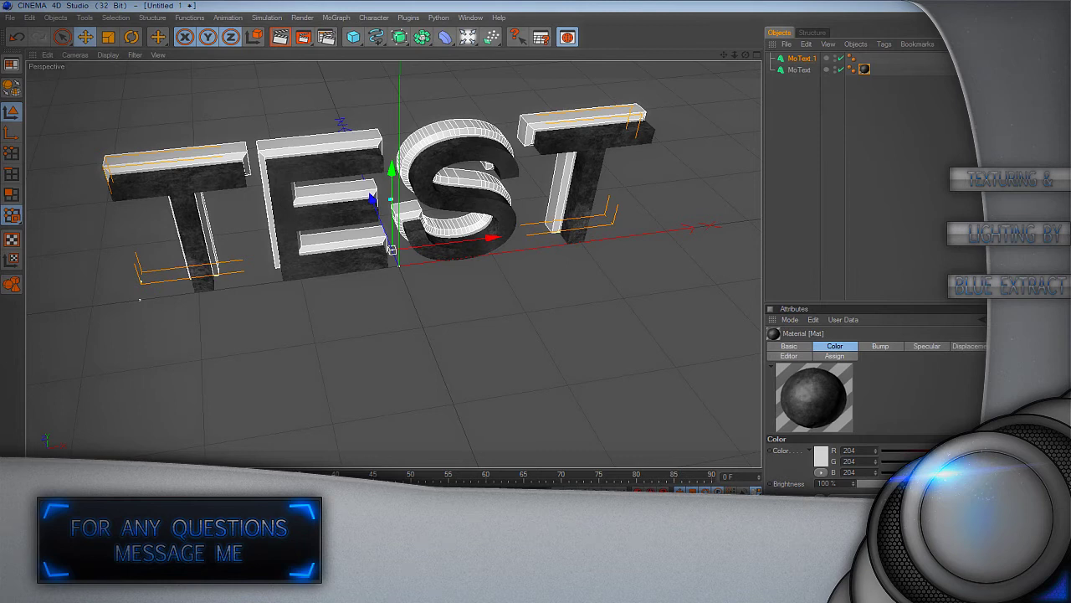
Step: Load the Softbox.c4d light from the GreyscalegorillaLightKitPro1 presets into the scene
{"action": "key", "text": "shift+F8"}
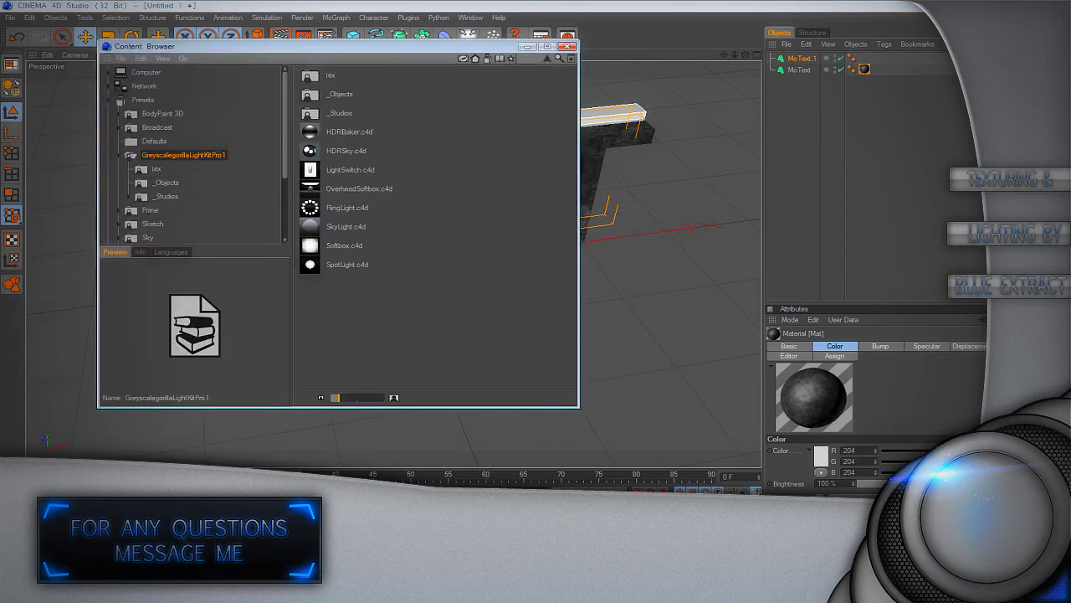
{"action": "double_click", "coordinate": [344, 245]}
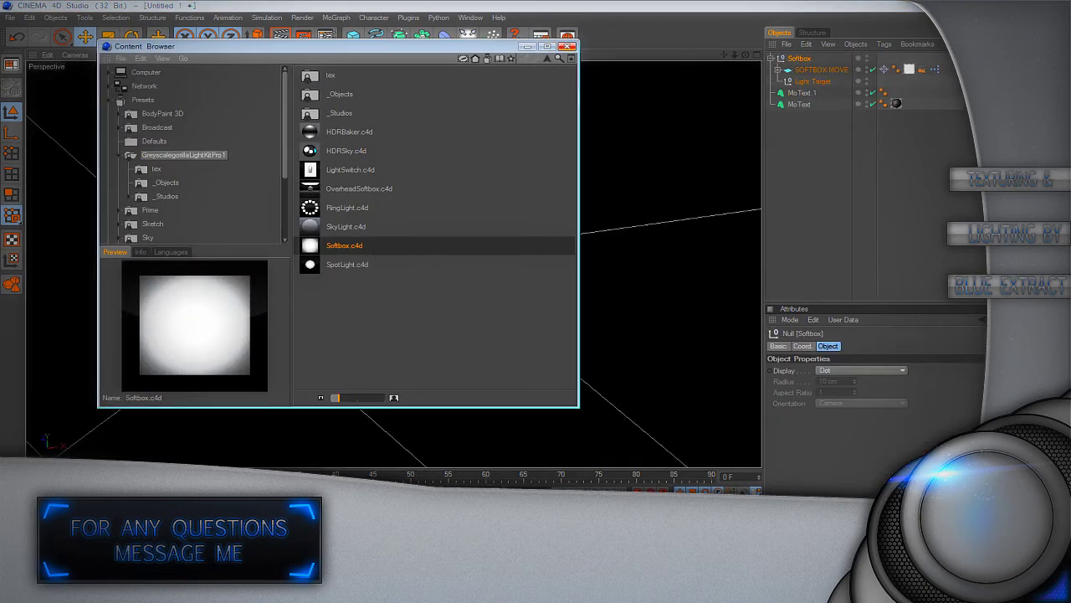
{"action": "left_click", "coordinate": [568, 47]}
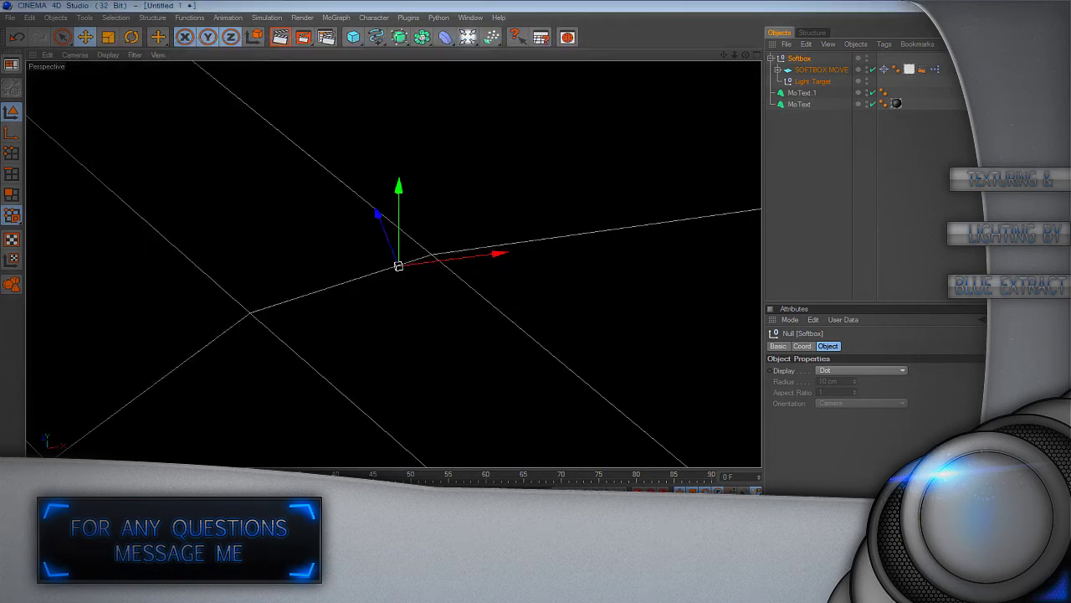
Step: Rotate the softbox to angle it toward the TEST text and move it up above the letters
{"action": "scroll", "coordinate": [397, 265], "scroll_direction": "down", "scroll_amount": 3}
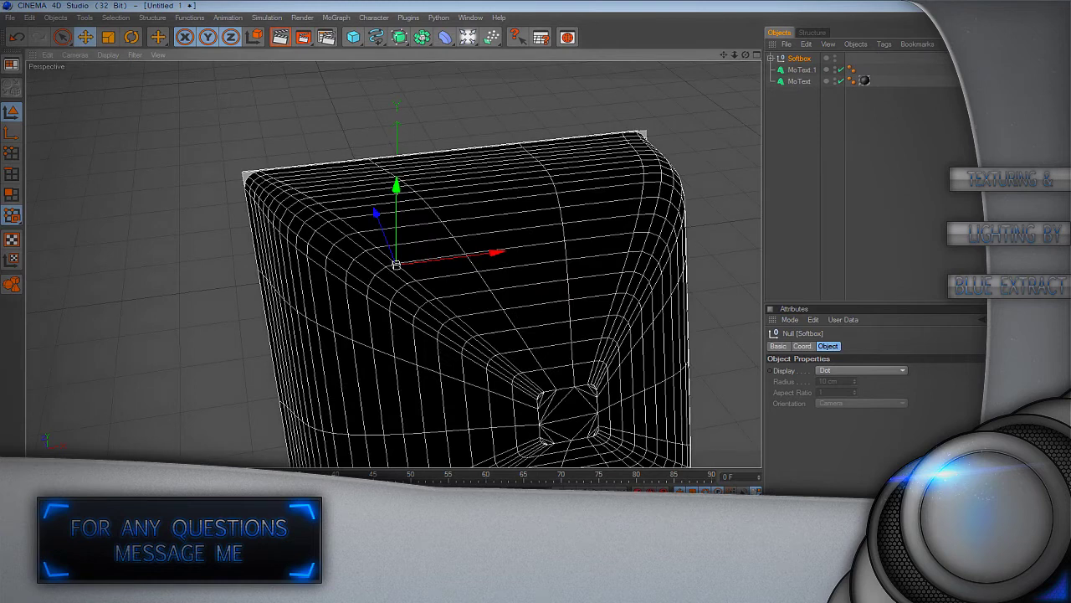
{"action": "scroll", "coordinate": [395, 265], "scroll_direction": "down", "scroll_amount": 2}
{"action": "left_click_drag", "start_coordinate": [396, 265], "coordinate": [494, 389], "text": "alt"}
{"action": "key", "text": "r"}
{"action": "scroll", "coordinate": [360, 287], "scroll_direction": "down", "scroll_amount": 5}
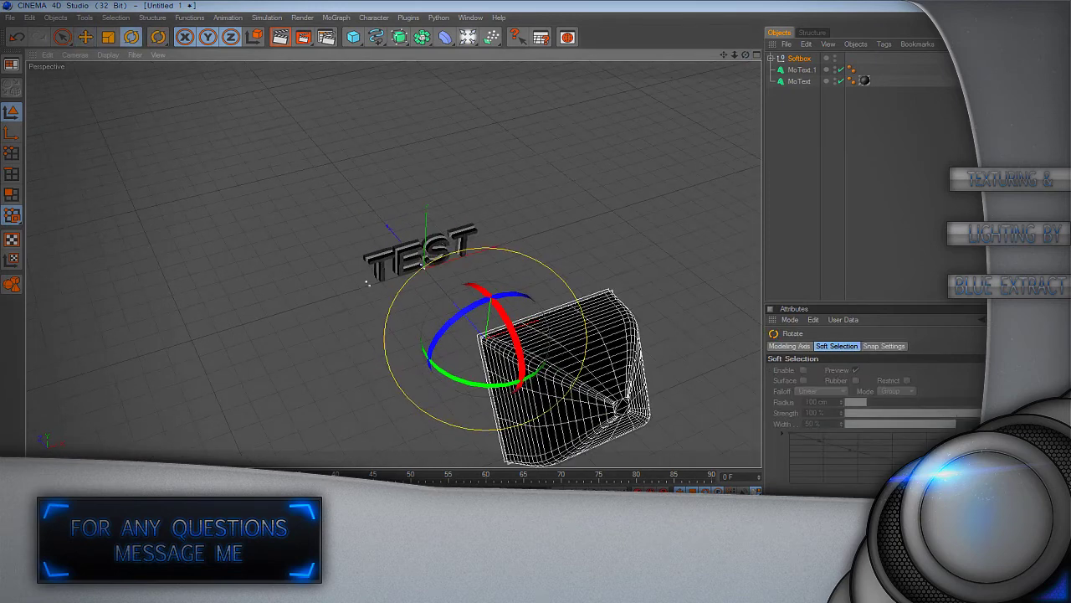
{"action": "left_click_drag", "start_coordinate": [487, 323], "coordinate": [475, 285]}
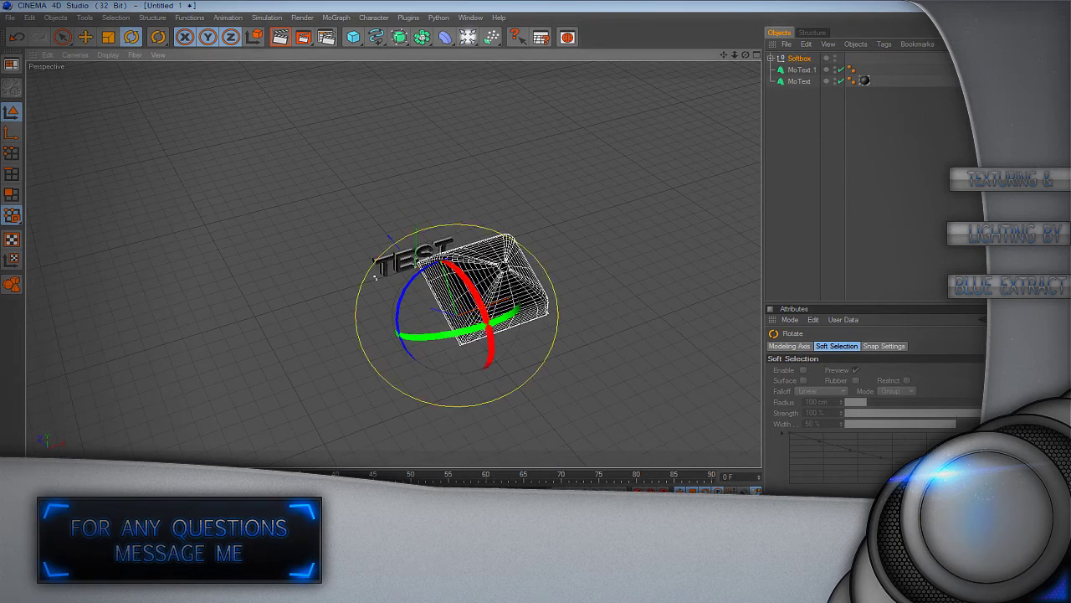
{"action": "key", "text": "e"}
{"action": "left_click_drag", "start_coordinate": [432, 230], "coordinate": [409, 146]}
Step: Frame the TEST text from the front and render a preview with the softbox lighting
{"action": "left_click_drag", "start_coordinate": [746, 55], "coordinate": [722, 7]}
{"action": "scroll", "coordinate": [429, 226], "scroll_direction": "up", "scroll_amount": 8}
{"action": "scroll", "coordinate": [285, 347], "scroll_direction": "up", "scroll_amount": 2}
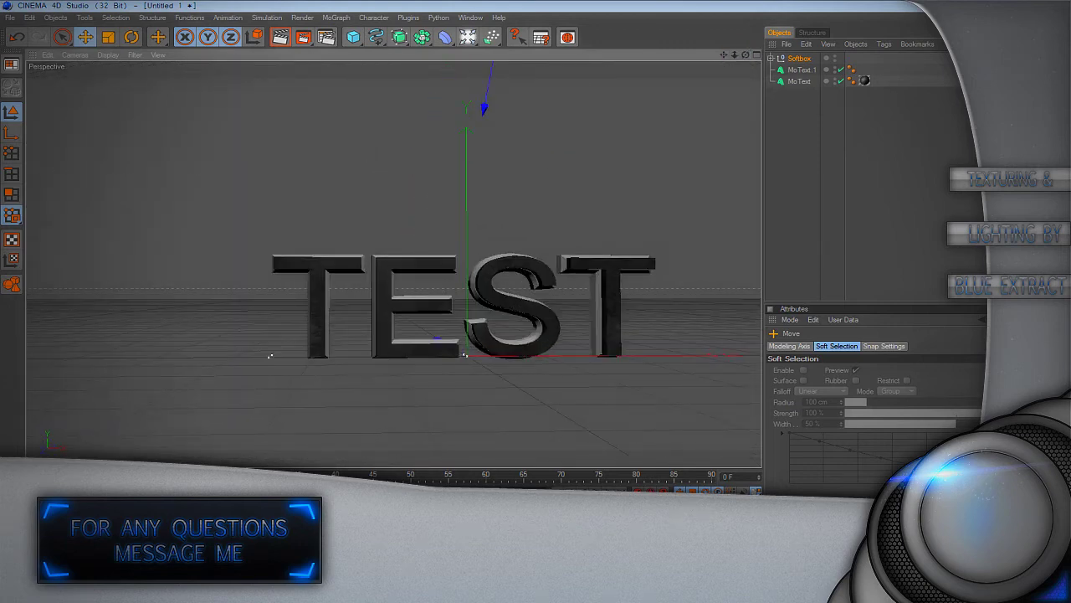
{"action": "mouse_move", "coordinate": [724, 54]}
{"action": "left_mouse_down"}
{"action": "mouse_move", "coordinate": [675, 50]}
{"action": "mouse_move", "coordinate": [731, 52]}
{"action": "left_mouse_up"}
{"action": "left_click", "coordinate": [280, 37]}
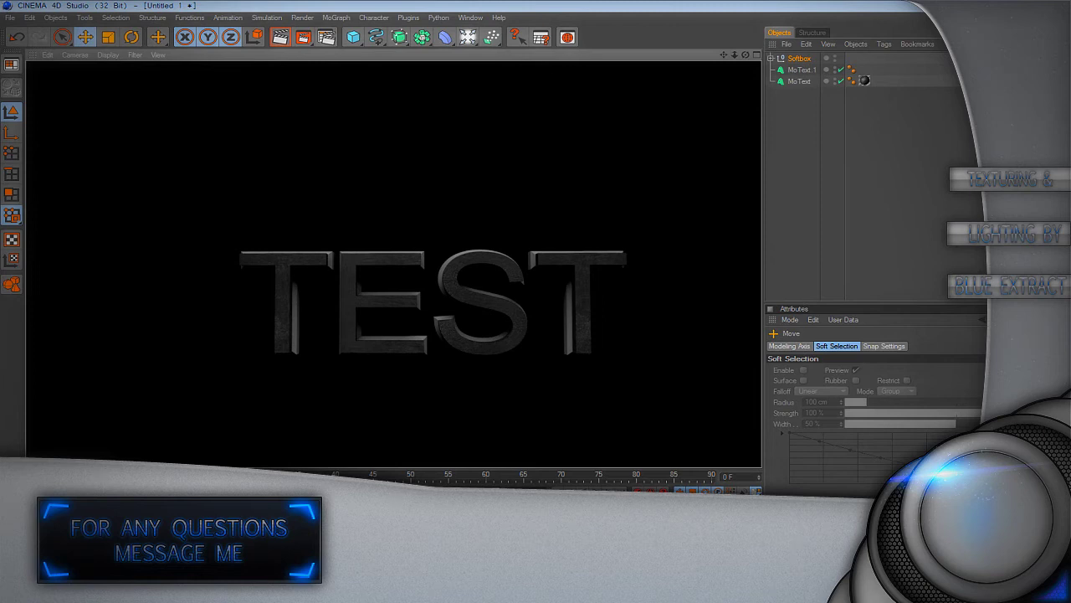
Step: Add an omni light, raise it to the middle of the TEST text and pull it in front of the letters
{"action": "left_click", "coordinate": [467, 37]}
{"action": "left_click", "coordinate": [506, 47]}
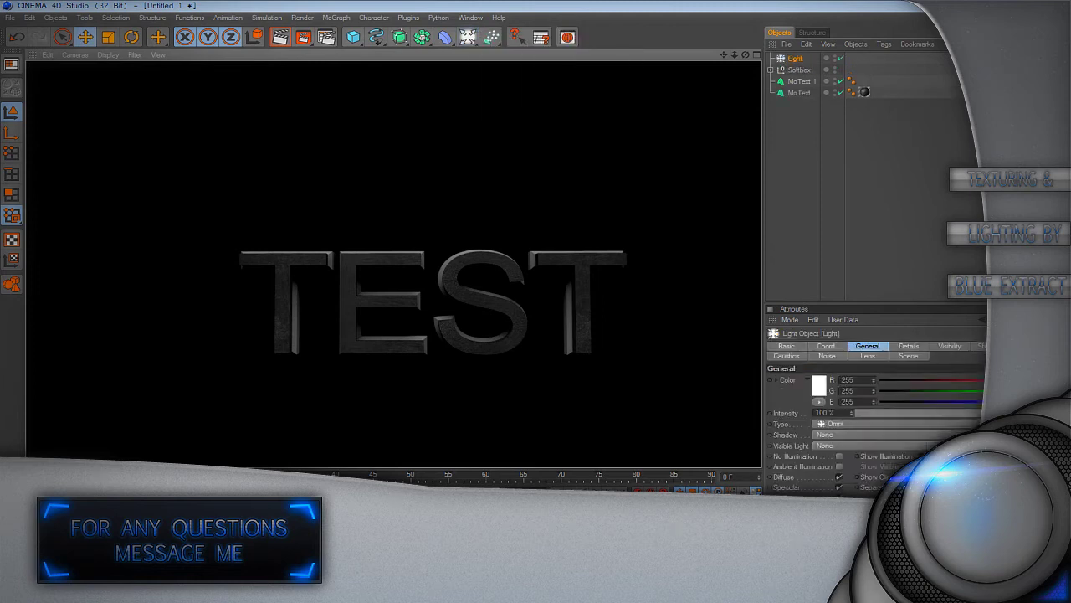
{"action": "left_click_drag", "start_coordinate": [431, 219], "coordinate": [431, 195]}
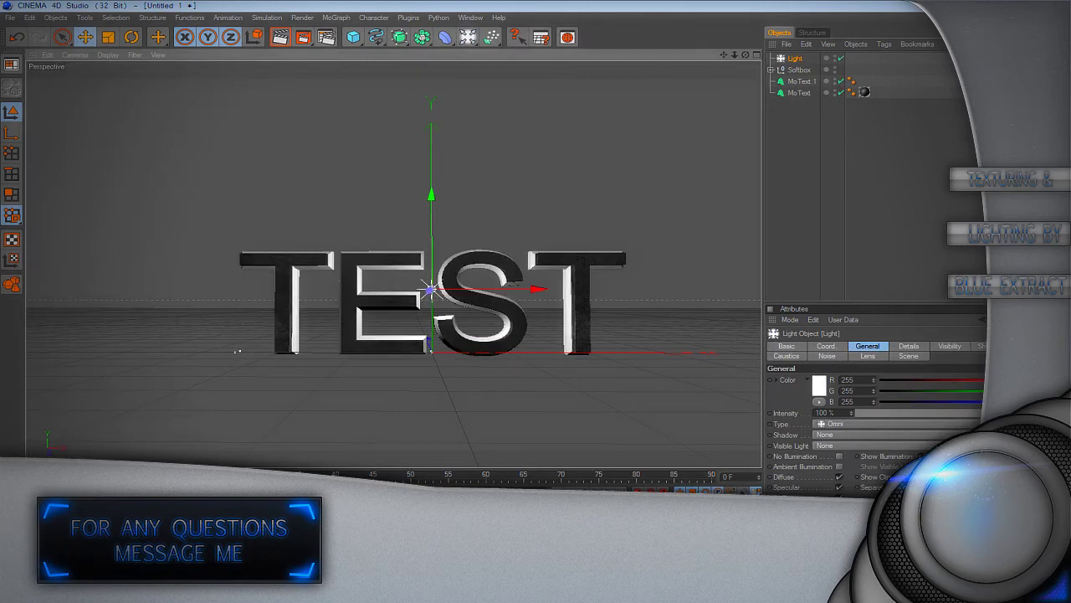
{"action": "left_click_drag", "start_coordinate": [237, 351], "coordinate": [277, 424], "text": "alt"}
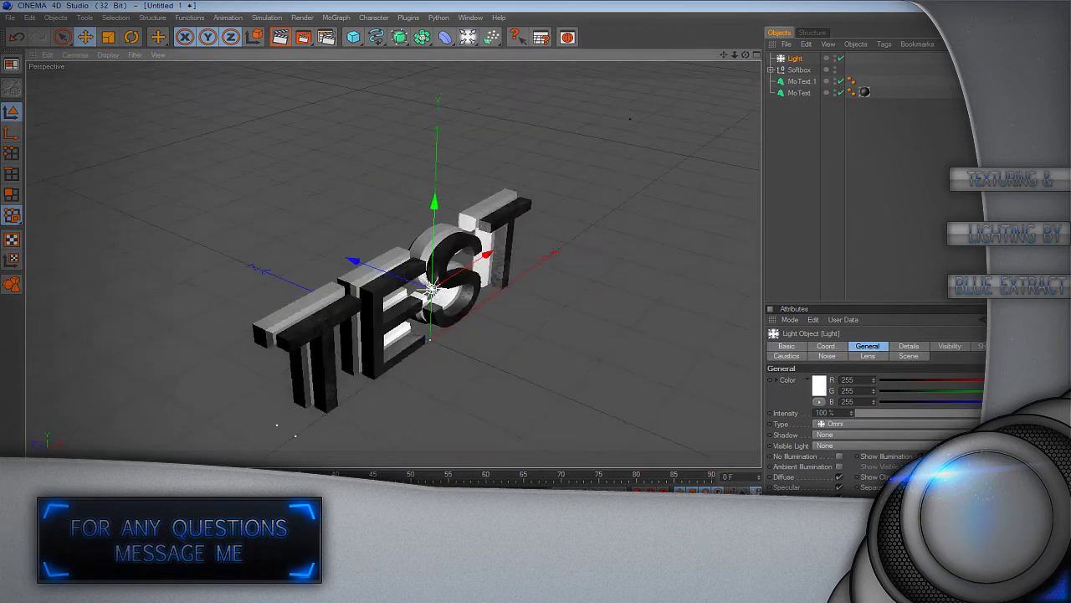
{"action": "left_click_drag", "start_coordinate": [377, 269], "coordinate": [448, 296]}
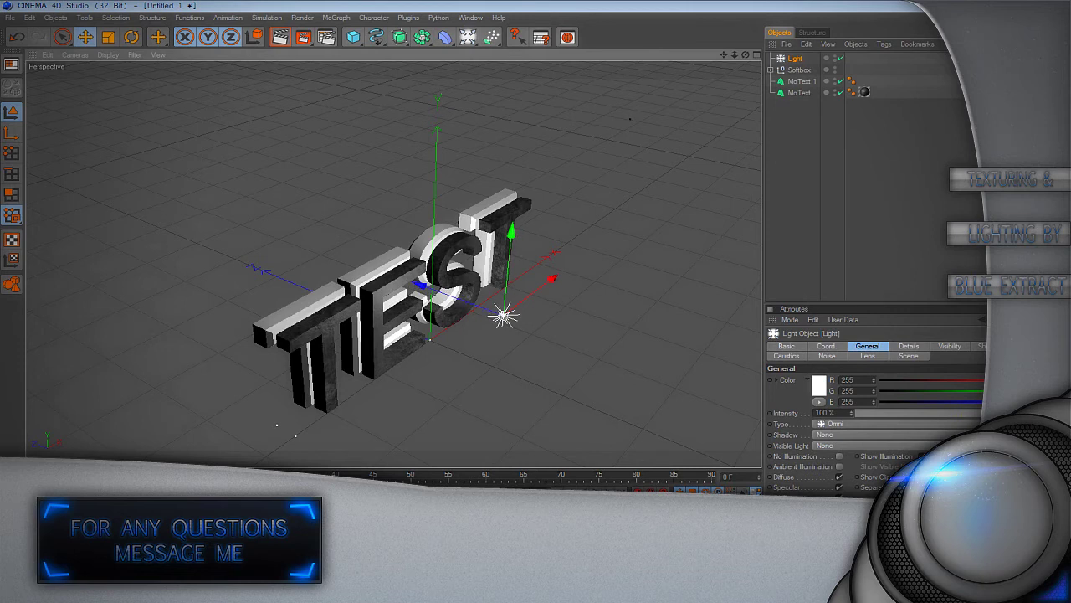
Step: Set the light's lens Glow and Reflexes to Hi-8 and render a preview from the front
{"action": "left_click", "coordinate": [868, 356]}
{"action": "left_click", "coordinate": [879, 438]}
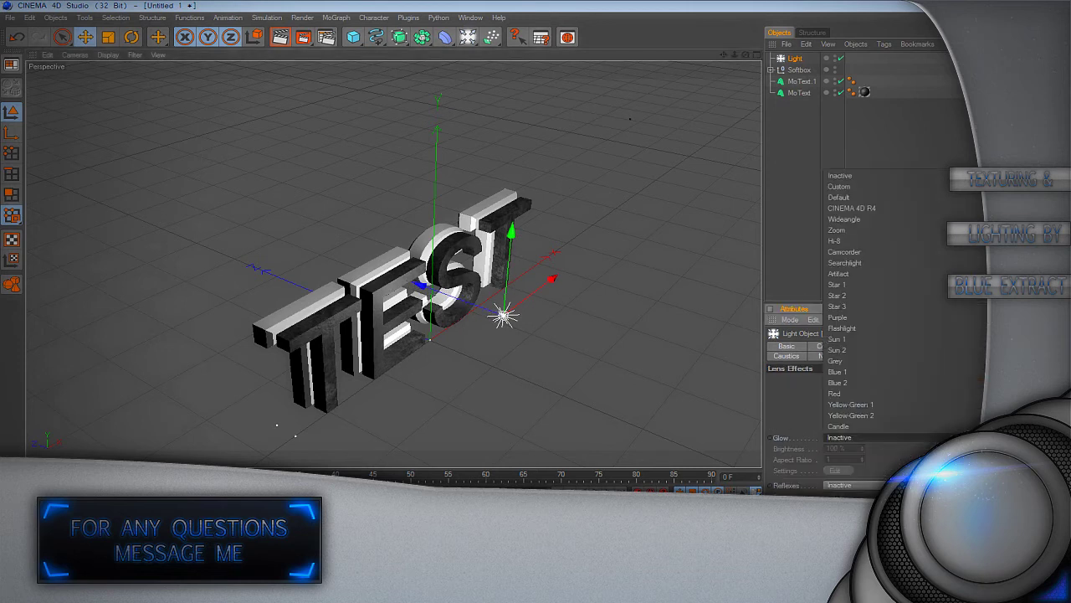
{"action": "left_click", "coordinate": [879, 241]}
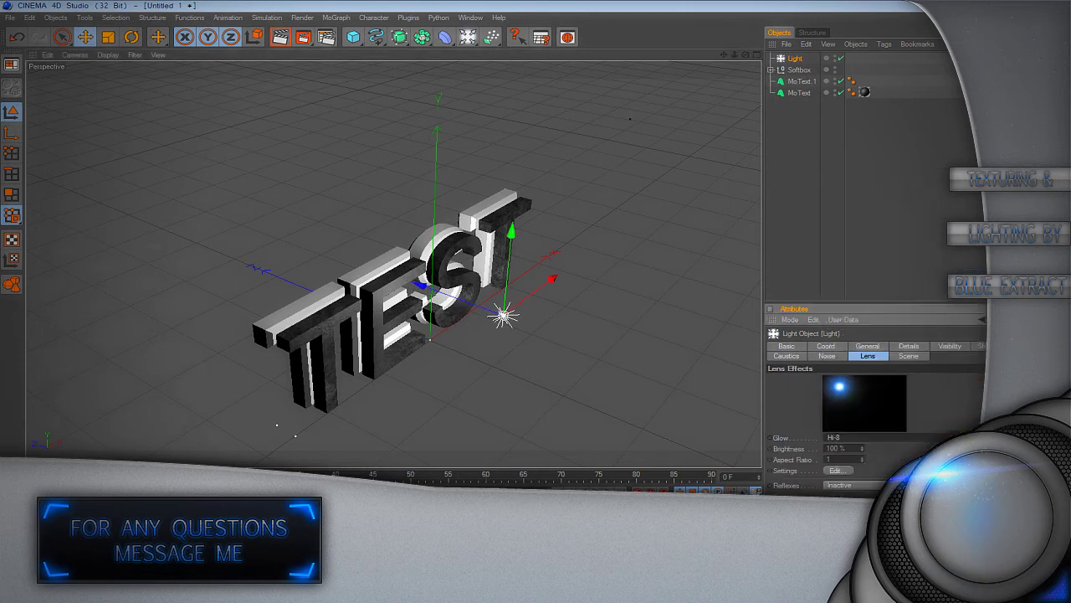
{"action": "left_click", "coordinate": [853, 485]}
{"action": "left_click", "coordinate": [879, 363]}
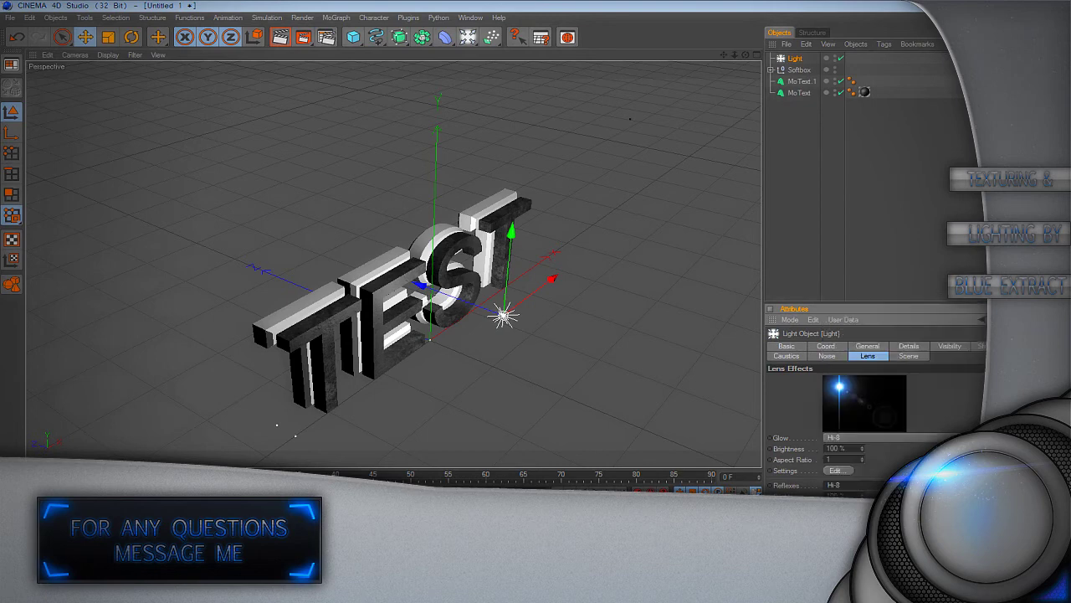
{"action": "left_click_drag", "start_coordinate": [503, 293], "coordinate": [372, 218], "text": "alt"}
{"action": "left_click_drag", "start_coordinate": [724, 54], "coordinate": [665, 31]}
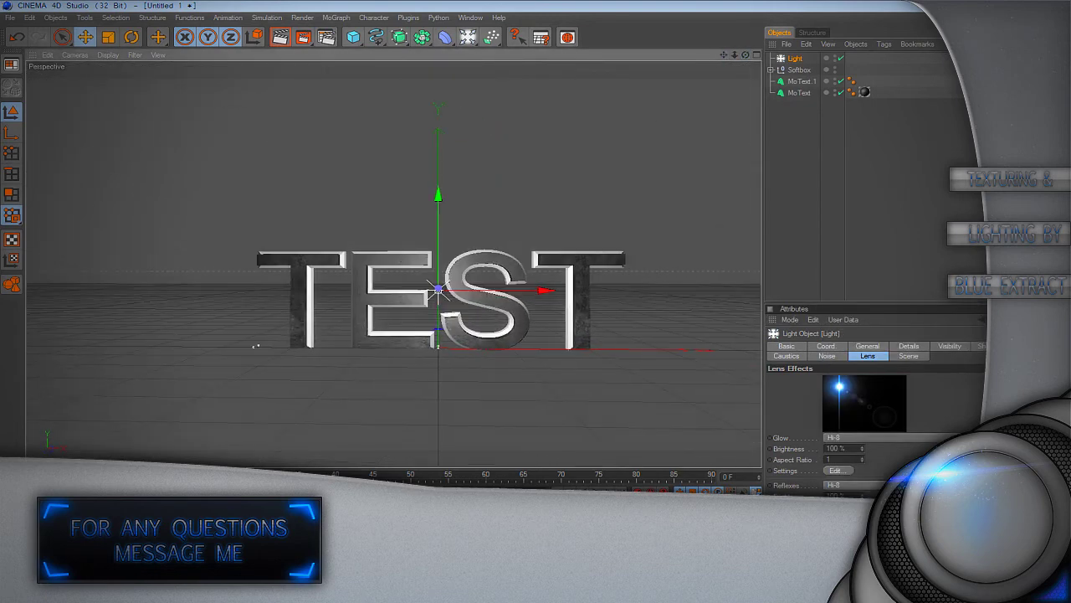
{"action": "left_click", "coordinate": [280, 37]}
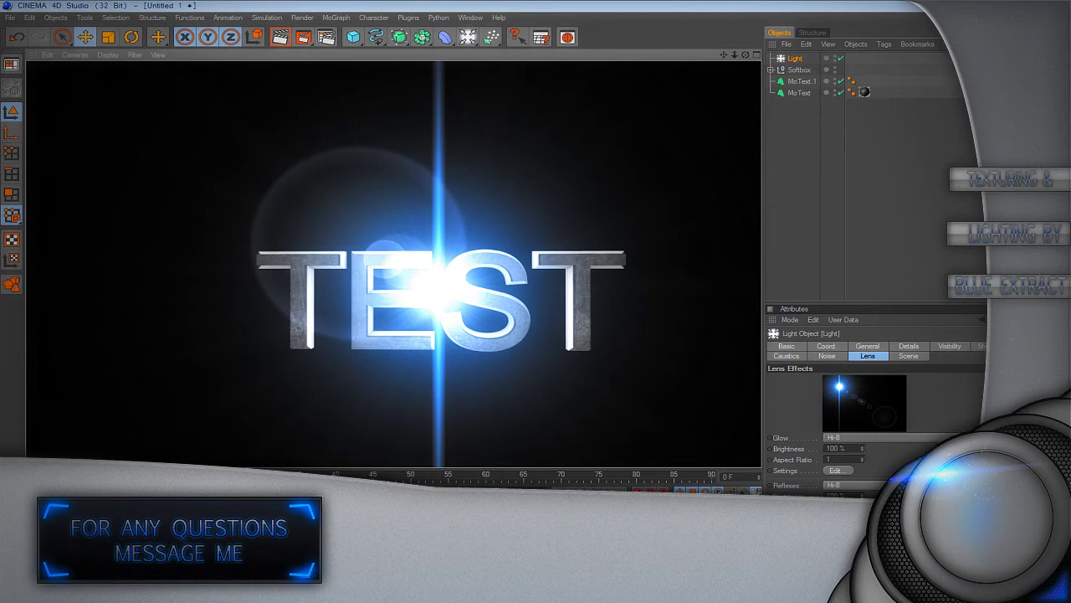
Step: Enable surface and volume caustics on the light and render a preview
{"action": "scroll", "coordinate": [875, 428], "scroll_direction": "down", "scroll_amount": 1}
{"action": "key", "text": "a"}
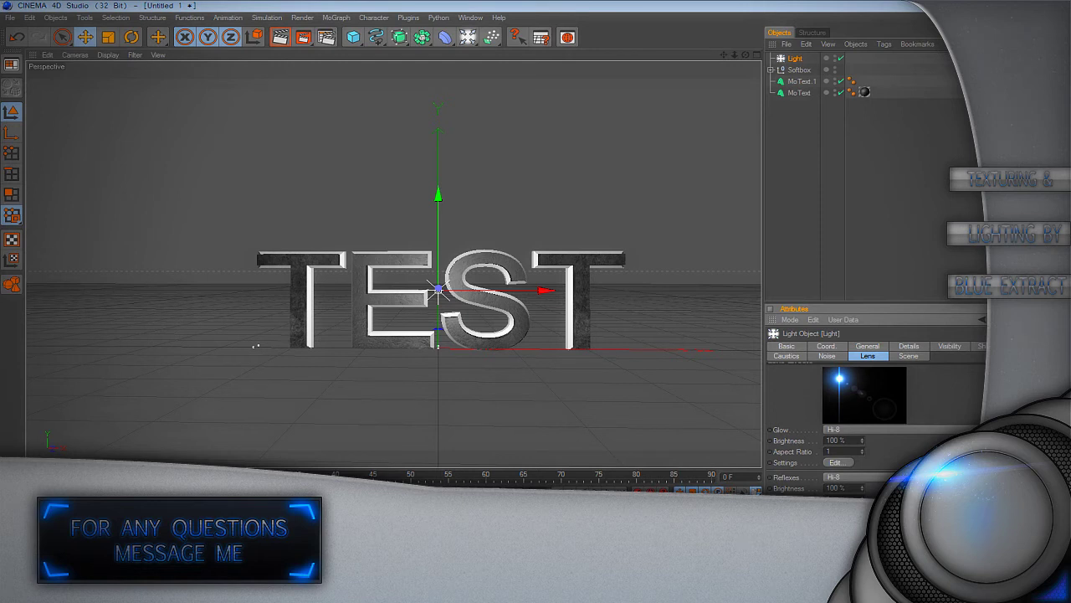
{"action": "scroll", "coordinate": [875, 428], "scroll_direction": "up", "scroll_amount": 1}
{"action": "left_click", "coordinate": [1031, 346]}
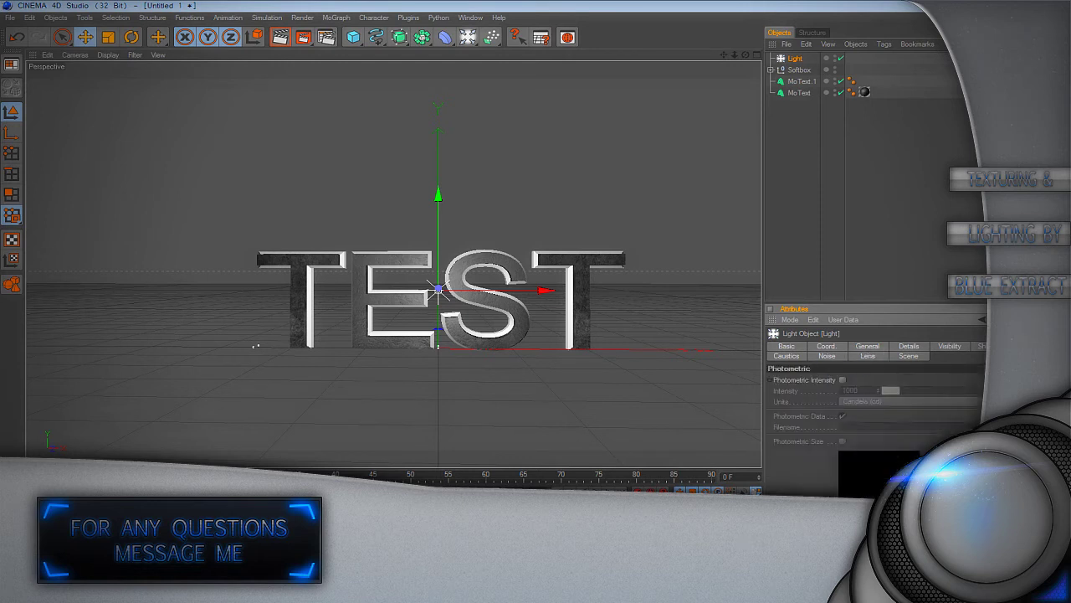
{"action": "left_click", "coordinate": [787, 345]}
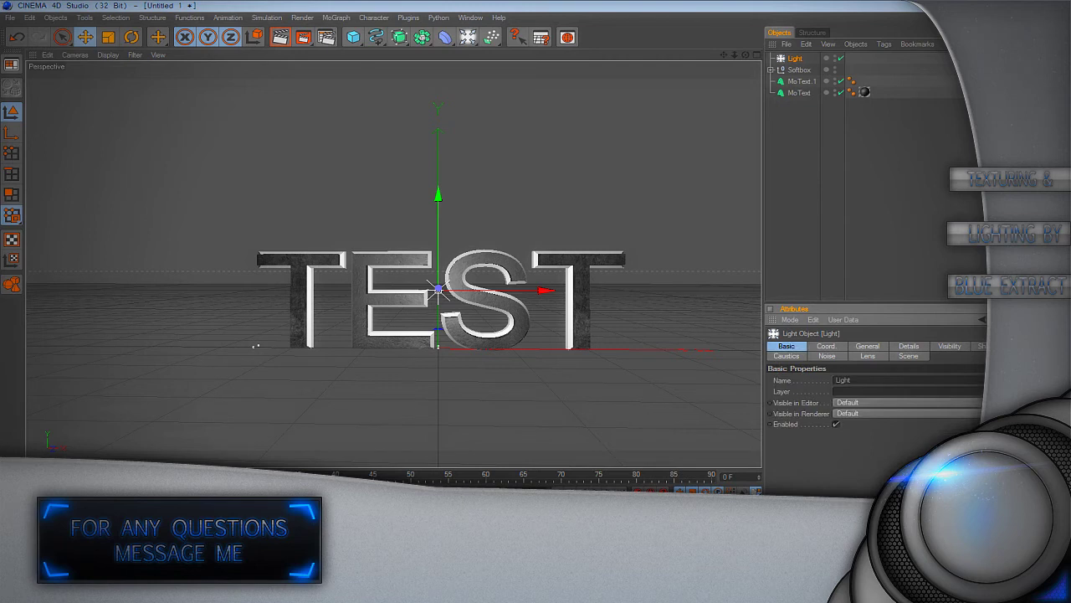
{"action": "left_click", "coordinate": [787, 356]}
{"action": "left_click", "coordinate": [831, 416]}
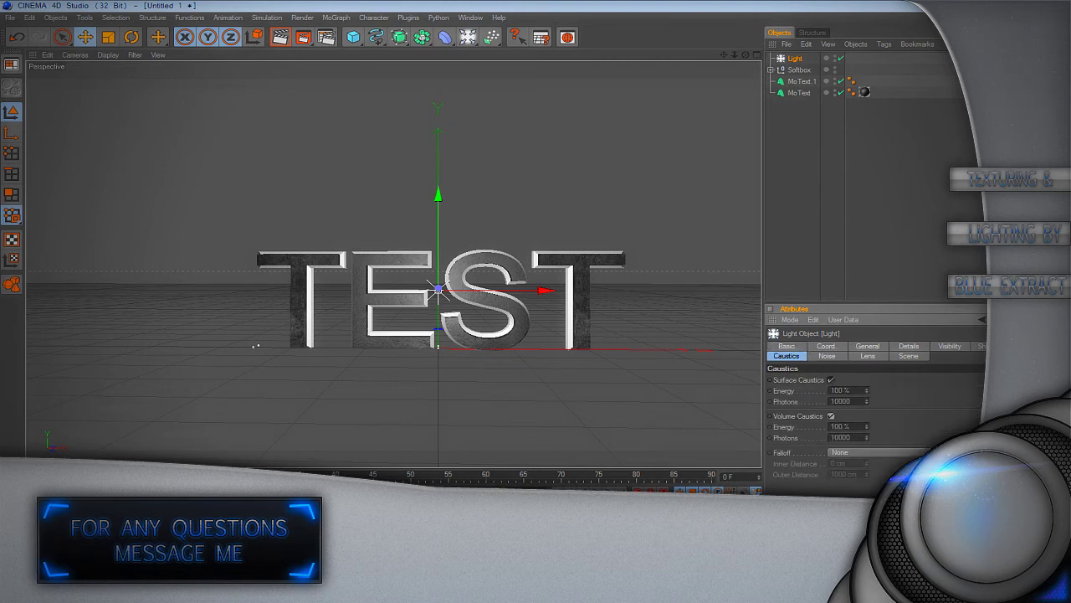
{"action": "key", "text": "ctrl+r"}
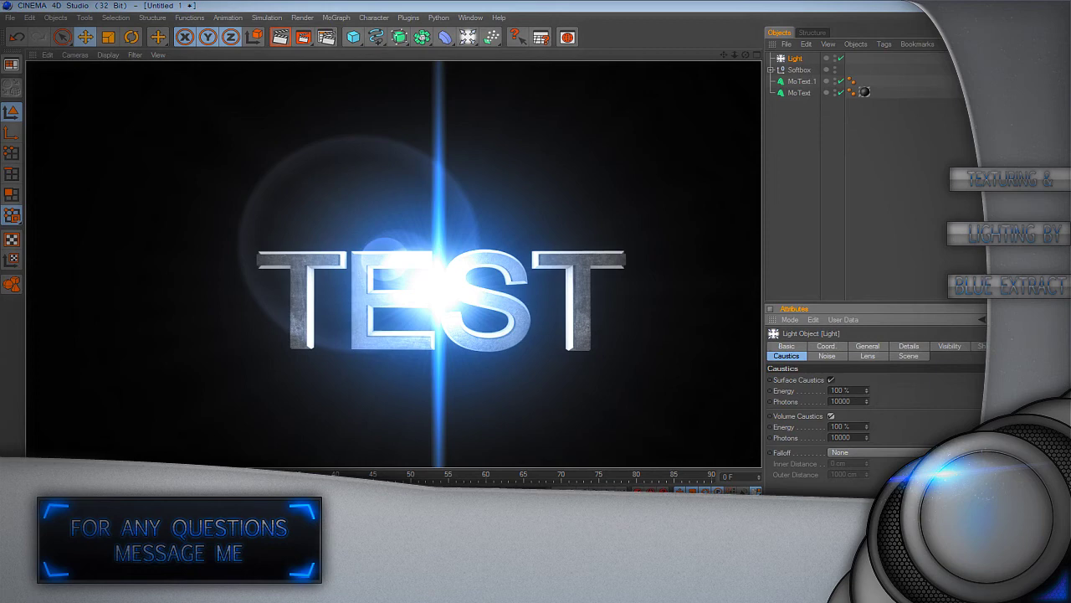
Step: Open the tube scene from the _bugreports folder inside the MAXON CINEMA 4D R12 application data
{"action": "scroll", "coordinate": [393, 264], "scroll_direction": "down", "scroll_amount": 9}
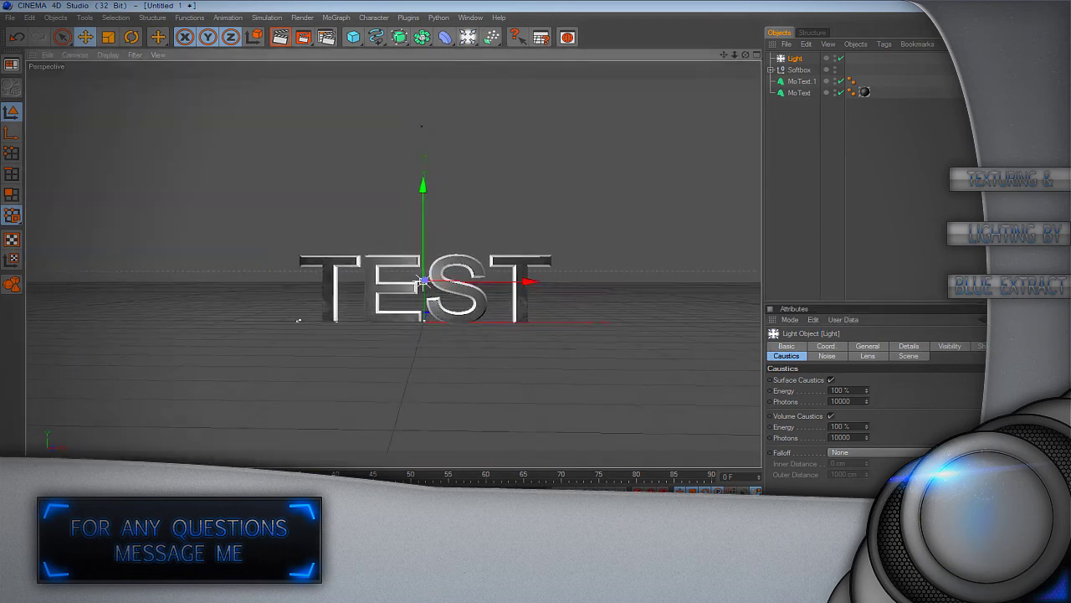
{"action": "scroll", "coordinate": [393, 265], "scroll_direction": "up", "scroll_amount": 5}
{"action": "left_click", "coordinate": [10, 17]}
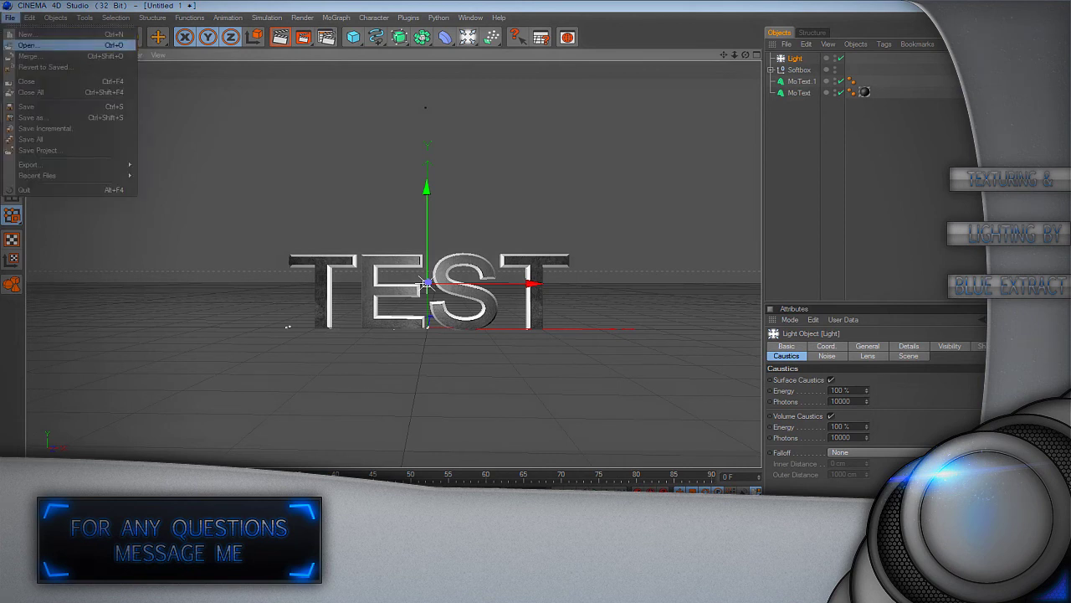
{"action": "left_click", "coordinate": [21, 46]}
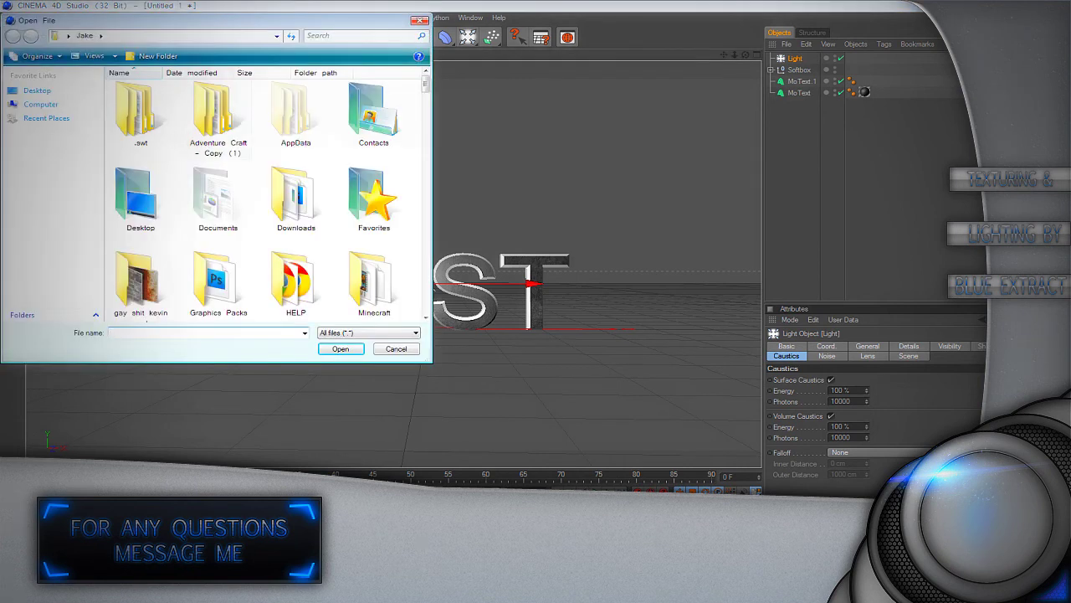
{"action": "double_click", "coordinate": [296, 114]}
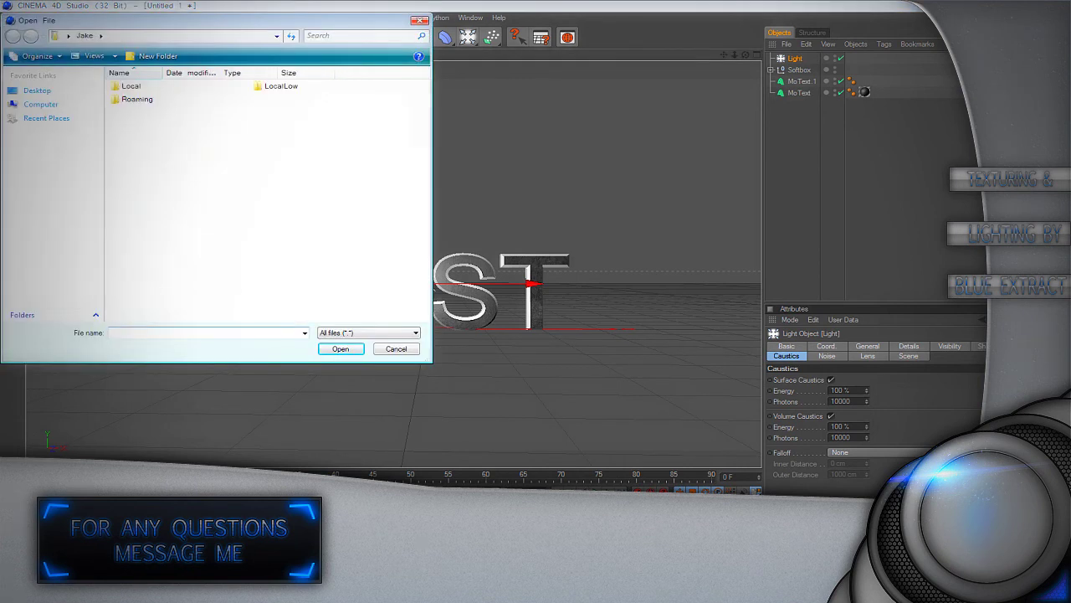
{"action": "double_click", "coordinate": [137, 100]}
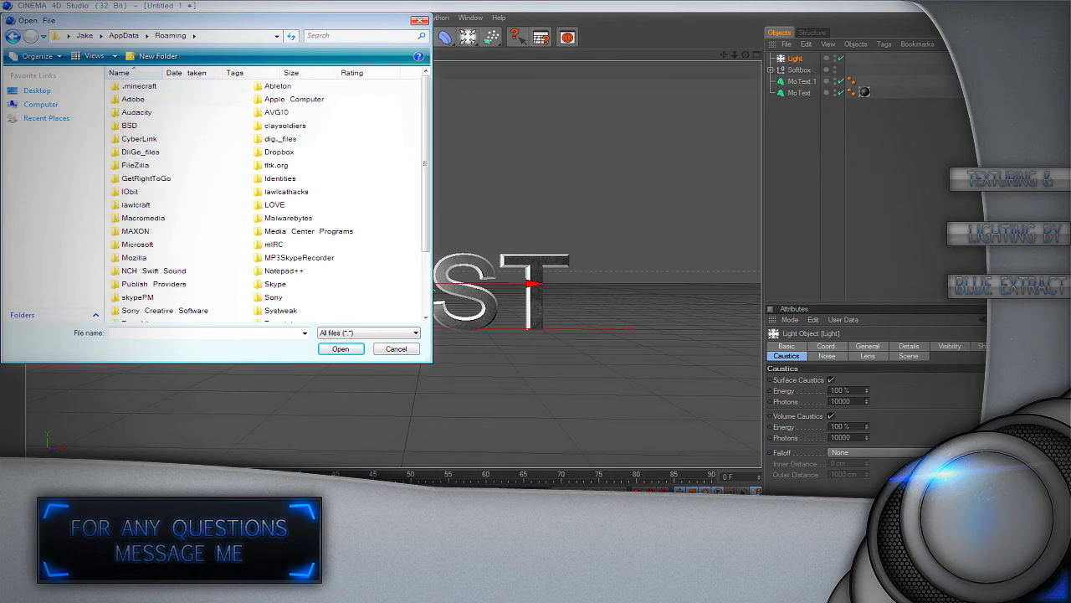
{"action": "scroll", "coordinate": [266, 201], "scroll_direction": "down", "scroll_amount": 1}
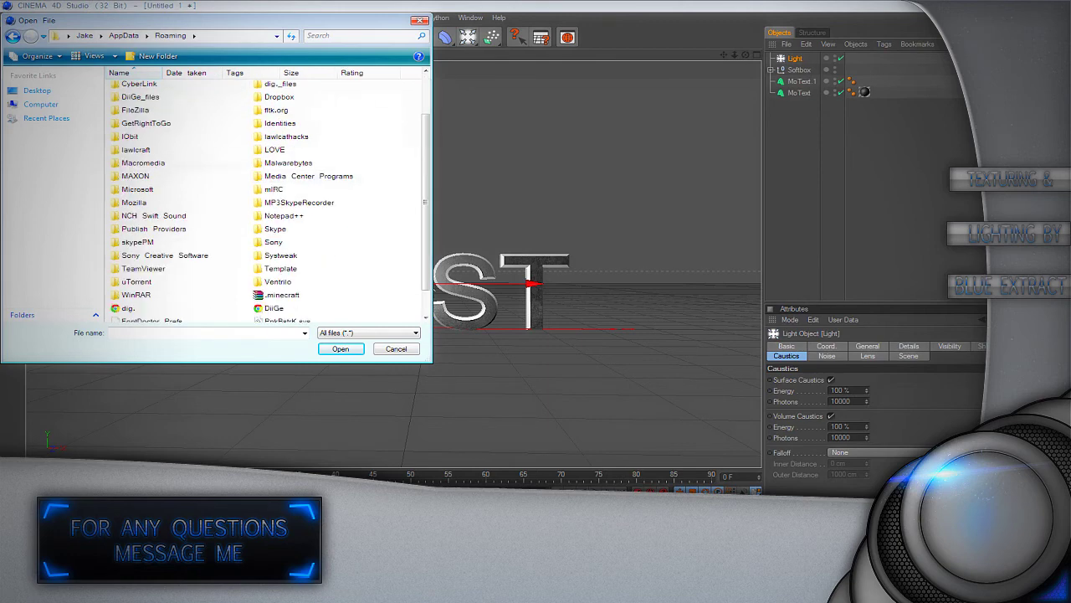
{"action": "double_click", "coordinate": [136, 177]}
{"action": "scroll", "coordinate": [197, 209], "scroll_direction": "down", "scroll_amount": 1}
{"action": "double_click", "coordinate": [199, 241]}
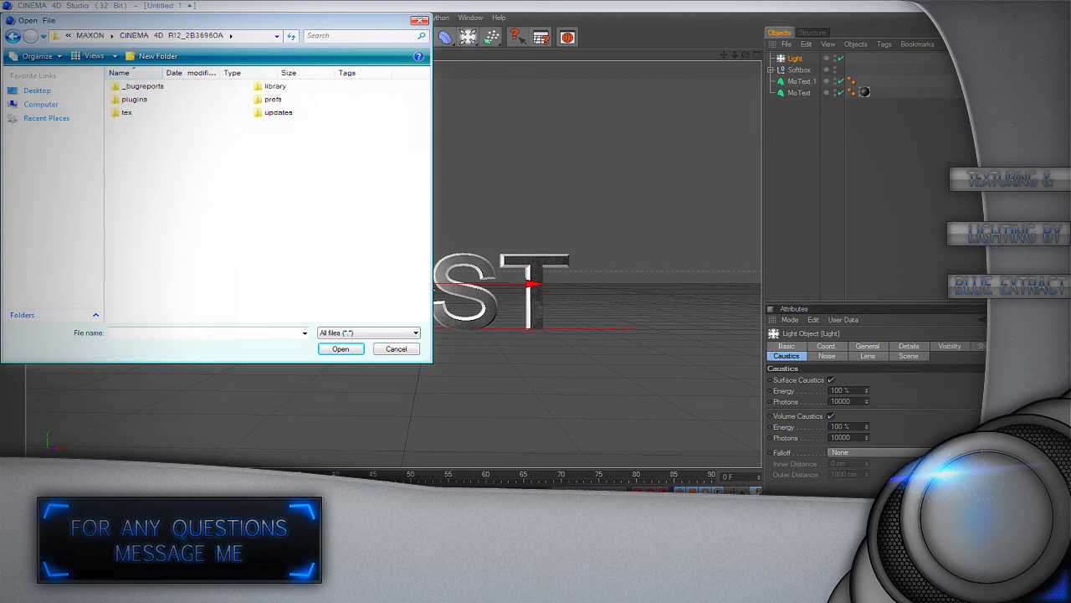
{"action": "double_click", "coordinate": [141, 87]}
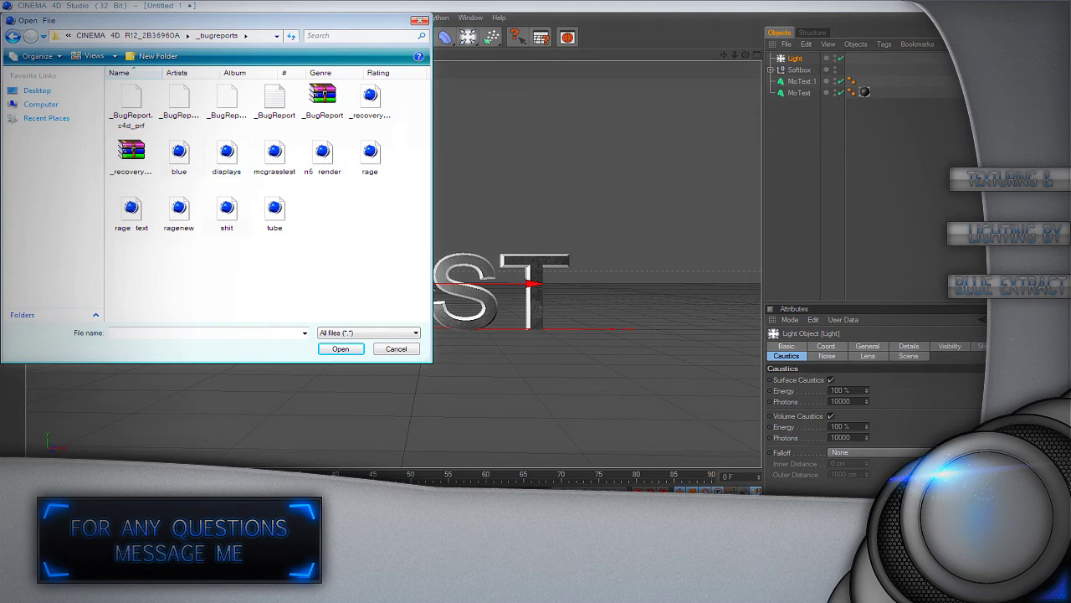
{"action": "double_click", "coordinate": [275, 209]}
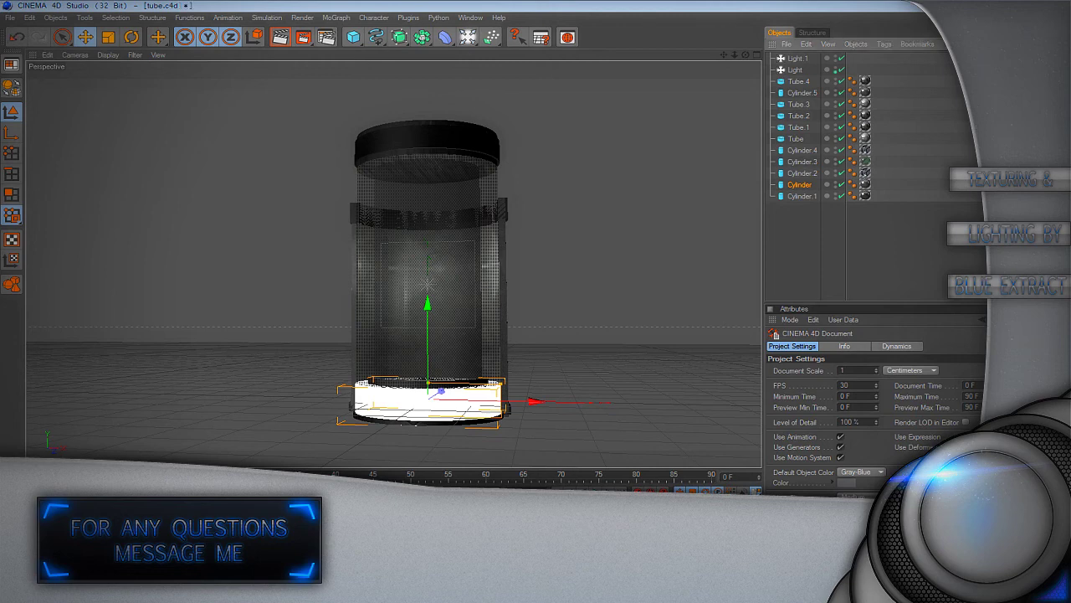
Step: Hide Cylinder.1 at the base of the tube model and select Cylinder
{"action": "left_click", "coordinate": [796, 139]}
{"action": "left_click", "coordinate": [800, 185]}
{"action": "left_click", "coordinate": [802, 174]}
{"action": "left_click", "coordinate": [802, 196]}
{"action": "left_click", "coordinate": [835, 199]}
{"action": "double_click", "coordinate": [836, 194]}
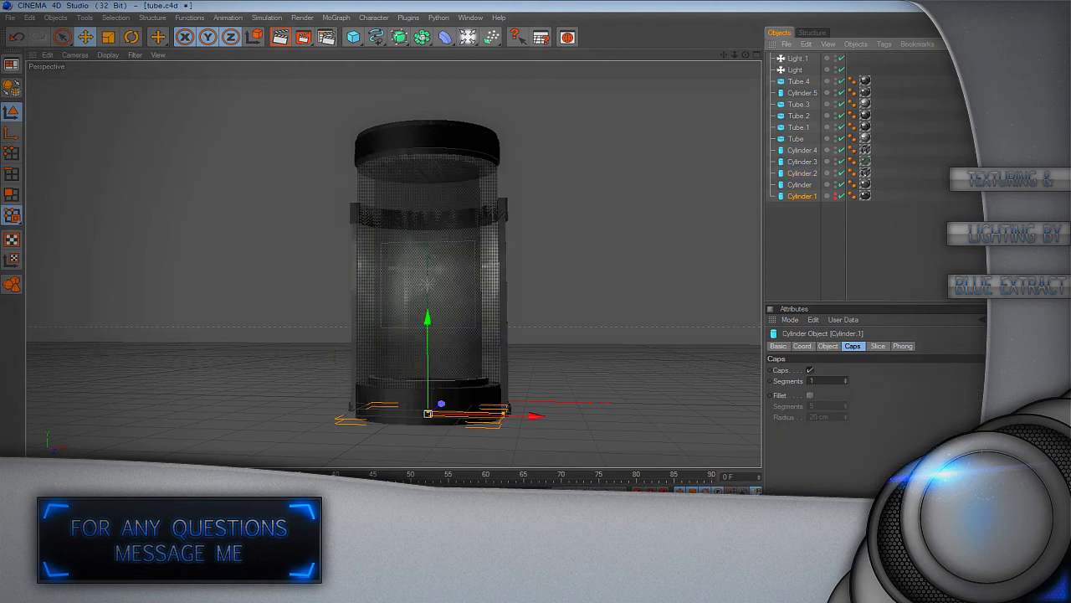
{"action": "left_click", "coordinate": [800, 185]}
Step: Add the Depth of Field effect to the tube scene's render settings
{"action": "left_click", "coordinate": [327, 37]}
{"action": "left_click", "coordinate": [128, 308]}
{"action": "left_click", "coordinate": [108, 205]}
{"action": "left_click", "coordinate": [155, 315]}
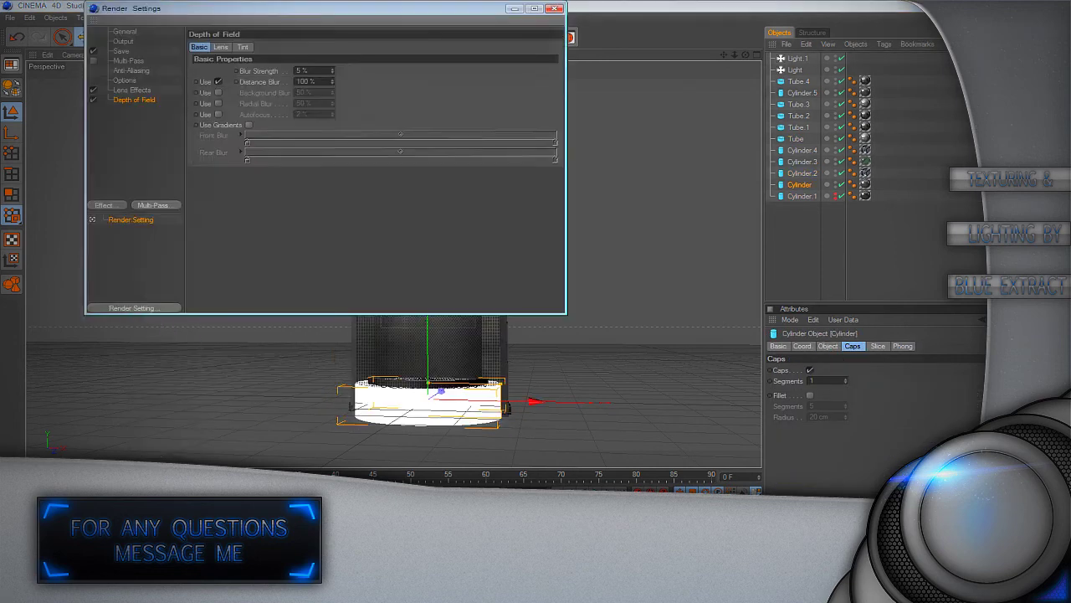
{"action": "left_click", "coordinate": [554, 8]}
Step: Hide Tube.4, select Tube.3 and render a preview of the tube model
{"action": "left_click", "coordinate": [802, 92]}
{"action": "left_click", "coordinate": [798, 82]}
{"action": "double_click", "coordinate": [836, 83]}
{"action": "double_click", "coordinate": [835, 80]}
{"action": "left_click", "coordinate": [802, 93]}
{"action": "left_click", "coordinate": [798, 104]}
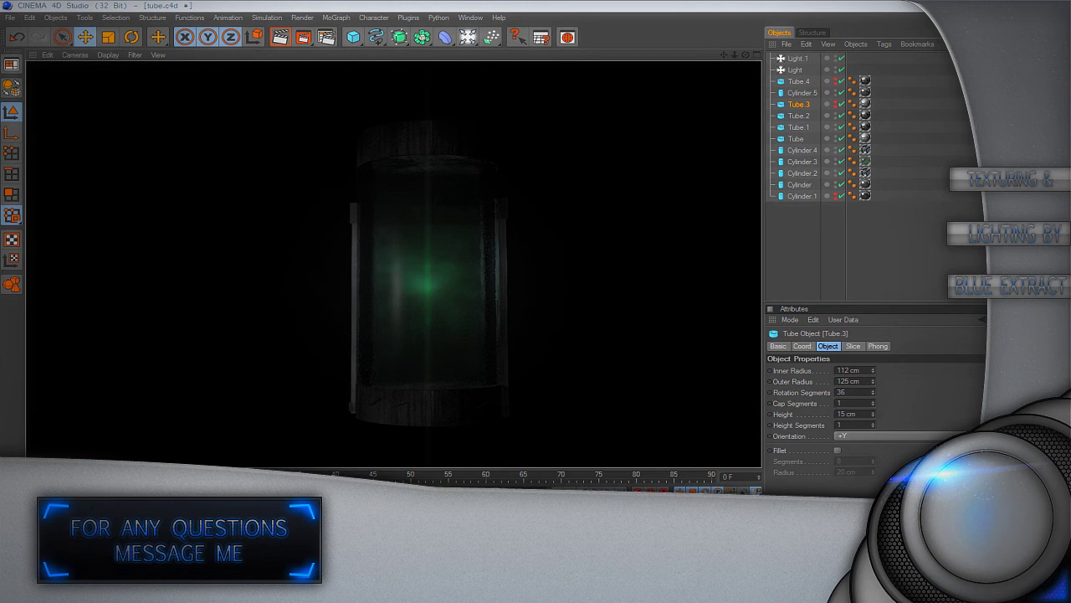
{"action": "right_click", "coordinate": [680, 201]}
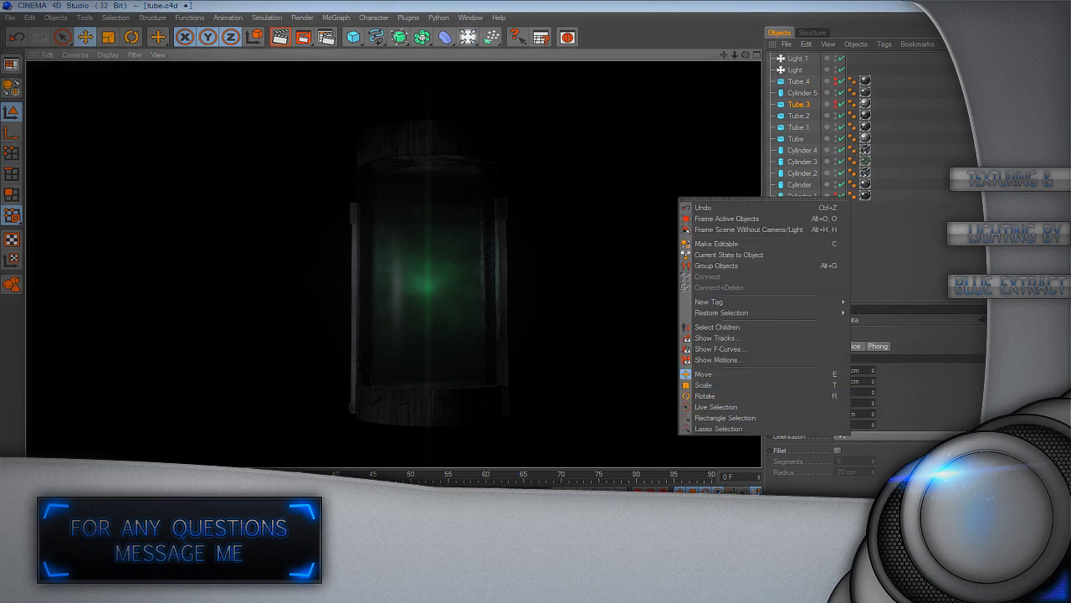